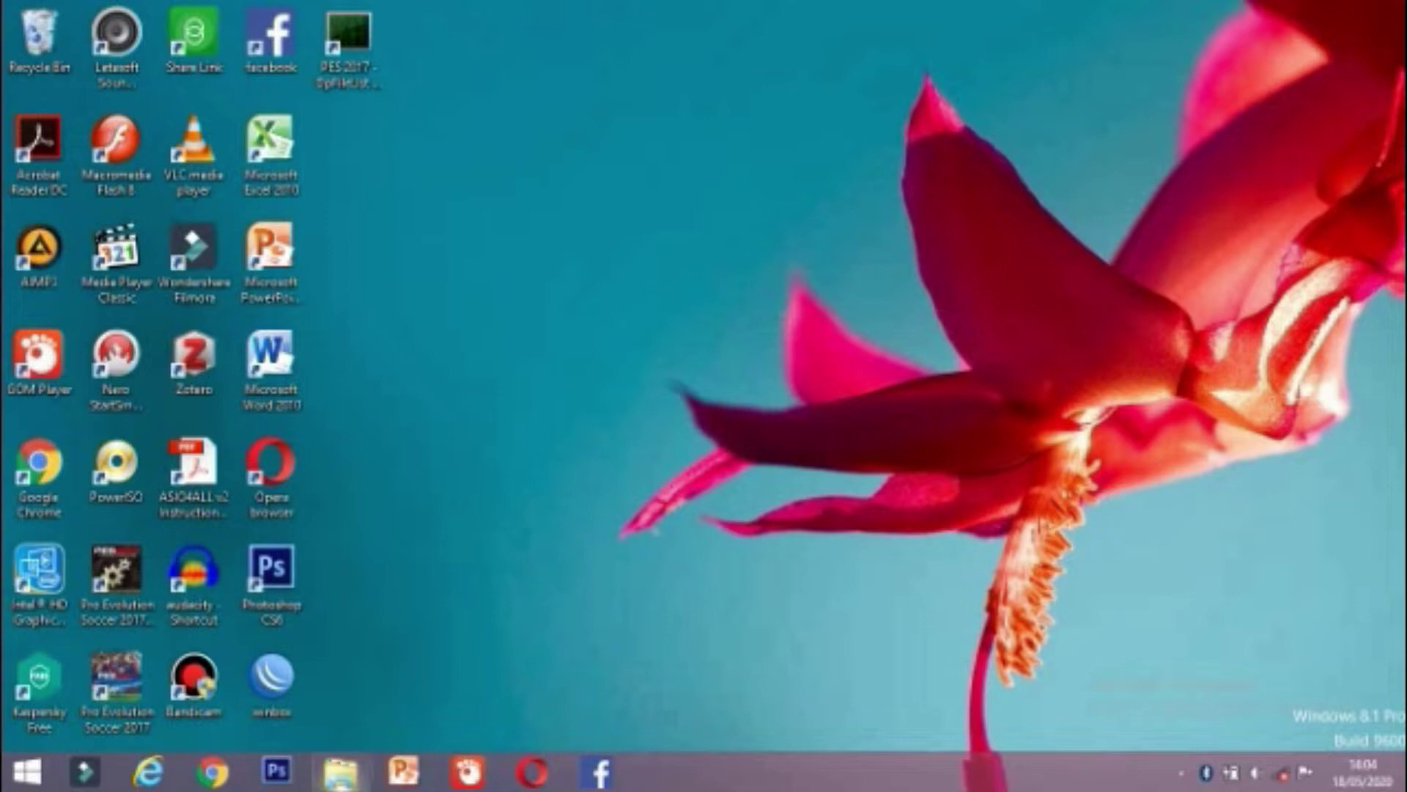
{"action": "left_click", "coordinate": [340, 772]}
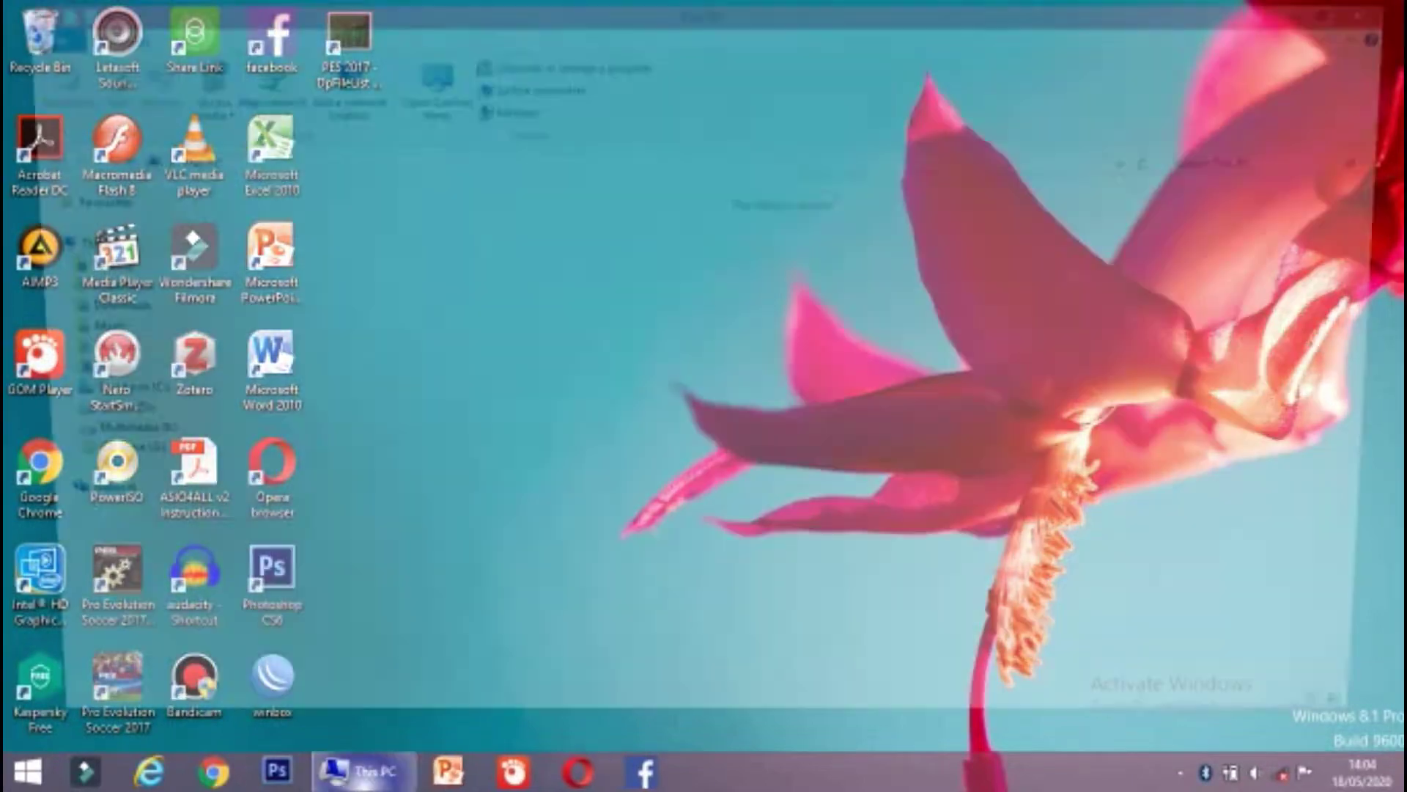
{"action": "left_click", "coordinate": [568, 386]}
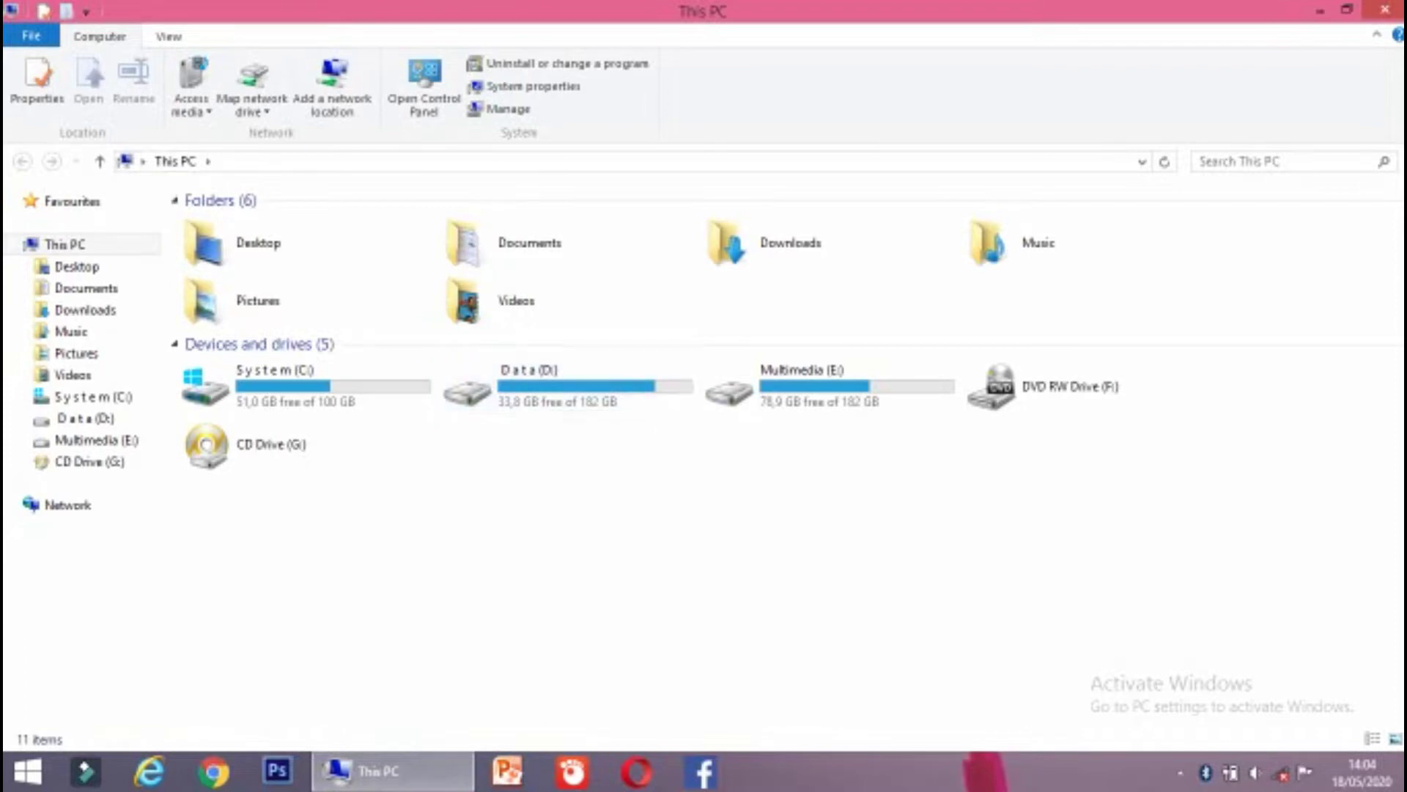
{"action": "key", "text": "alt+F4"}
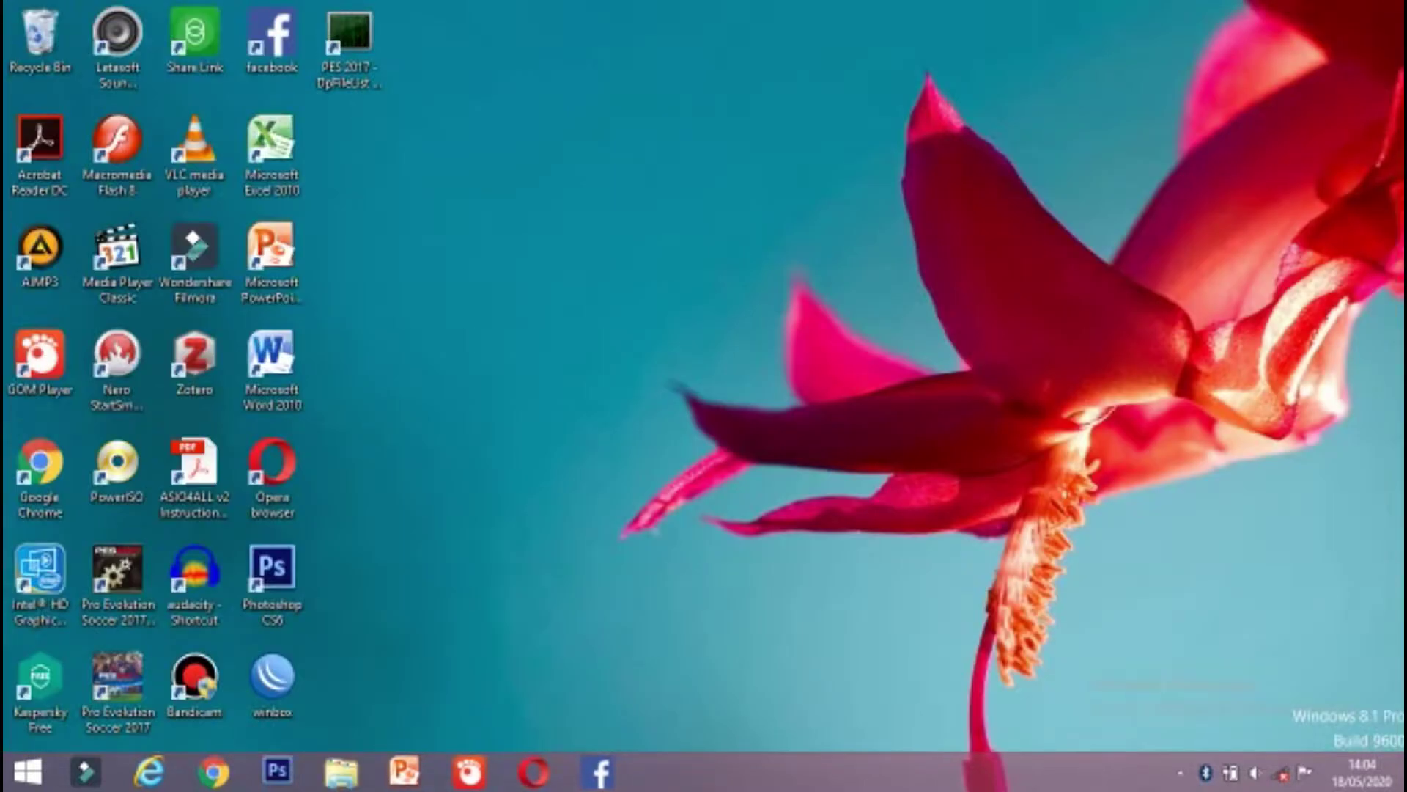
Open the file location of the Pro Evolution Soccer 2017 desktop shortcut and delete the download folder there.
{"action": "left_click", "coordinate": [117, 678]}
{"action": "right_click", "coordinate": [125, 664]}
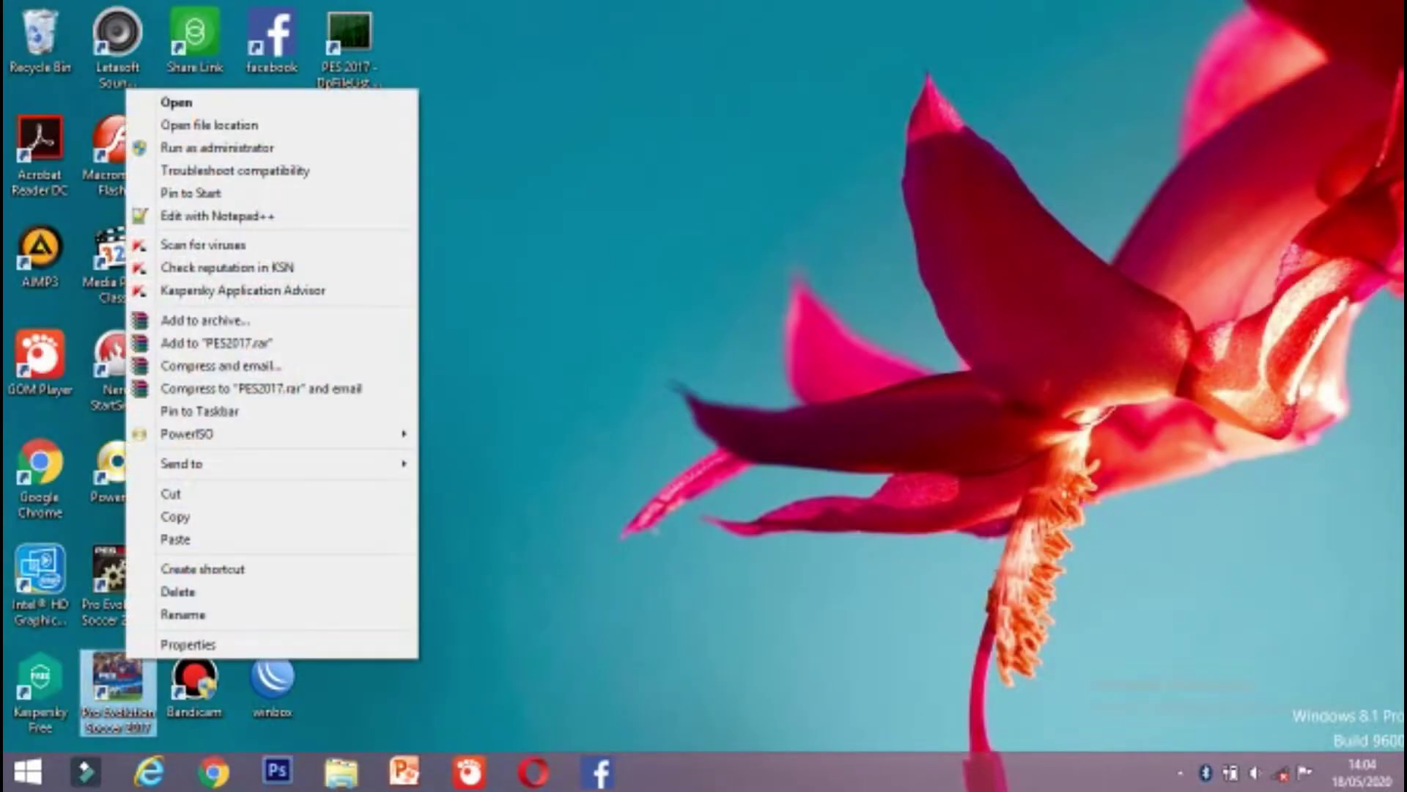
{"action": "key", "text": "Return"}
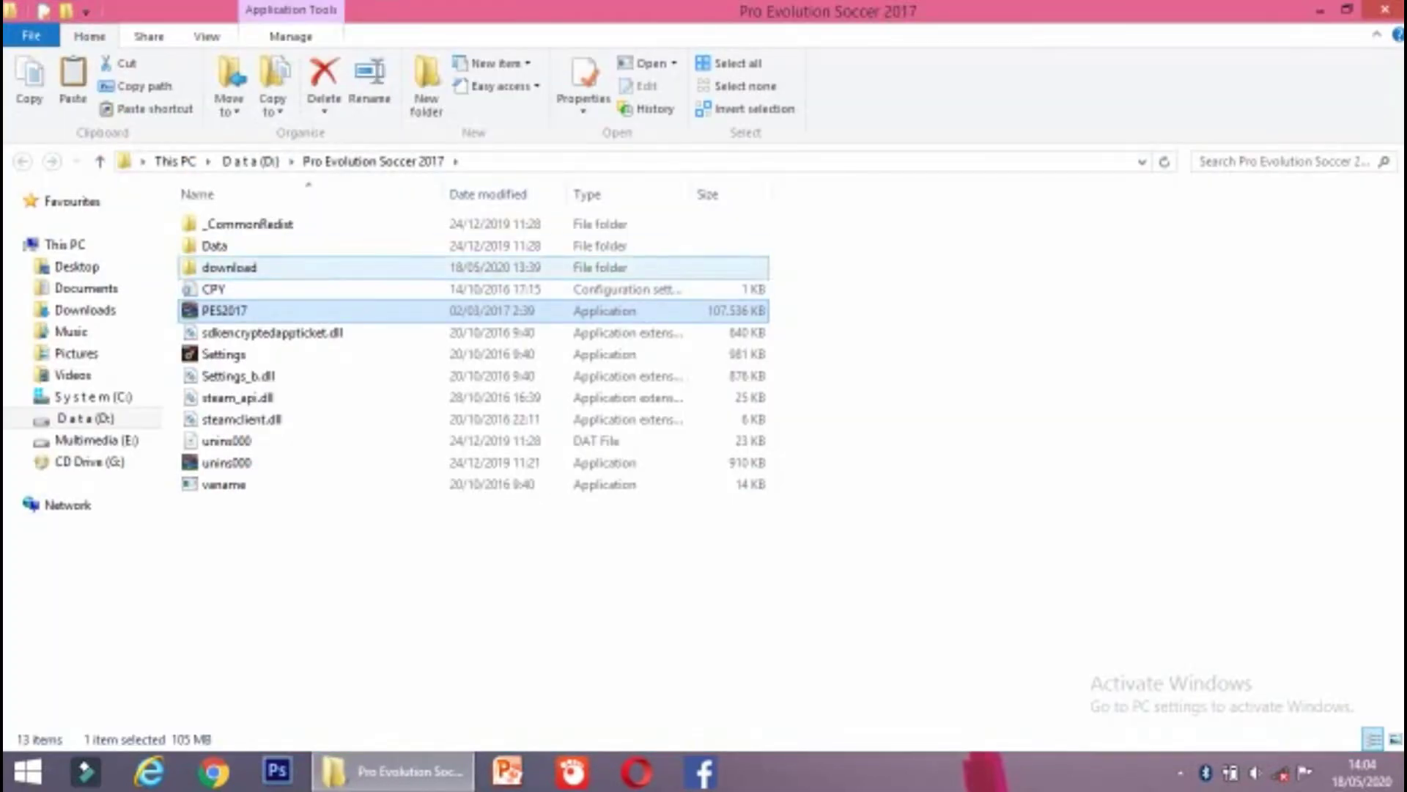
{"action": "left_click", "coordinate": [228, 267]}
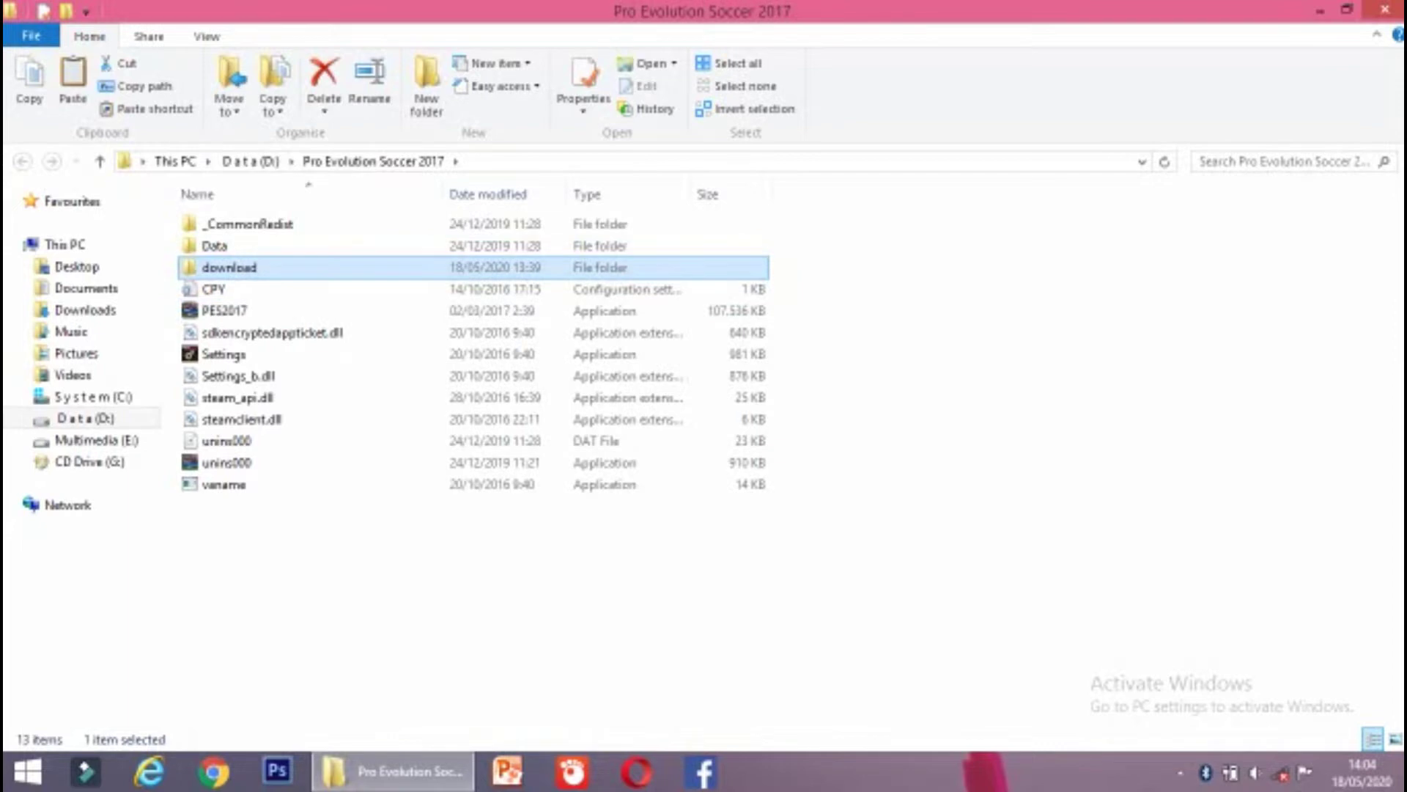
{"action": "right_click", "coordinate": [274, 267]}
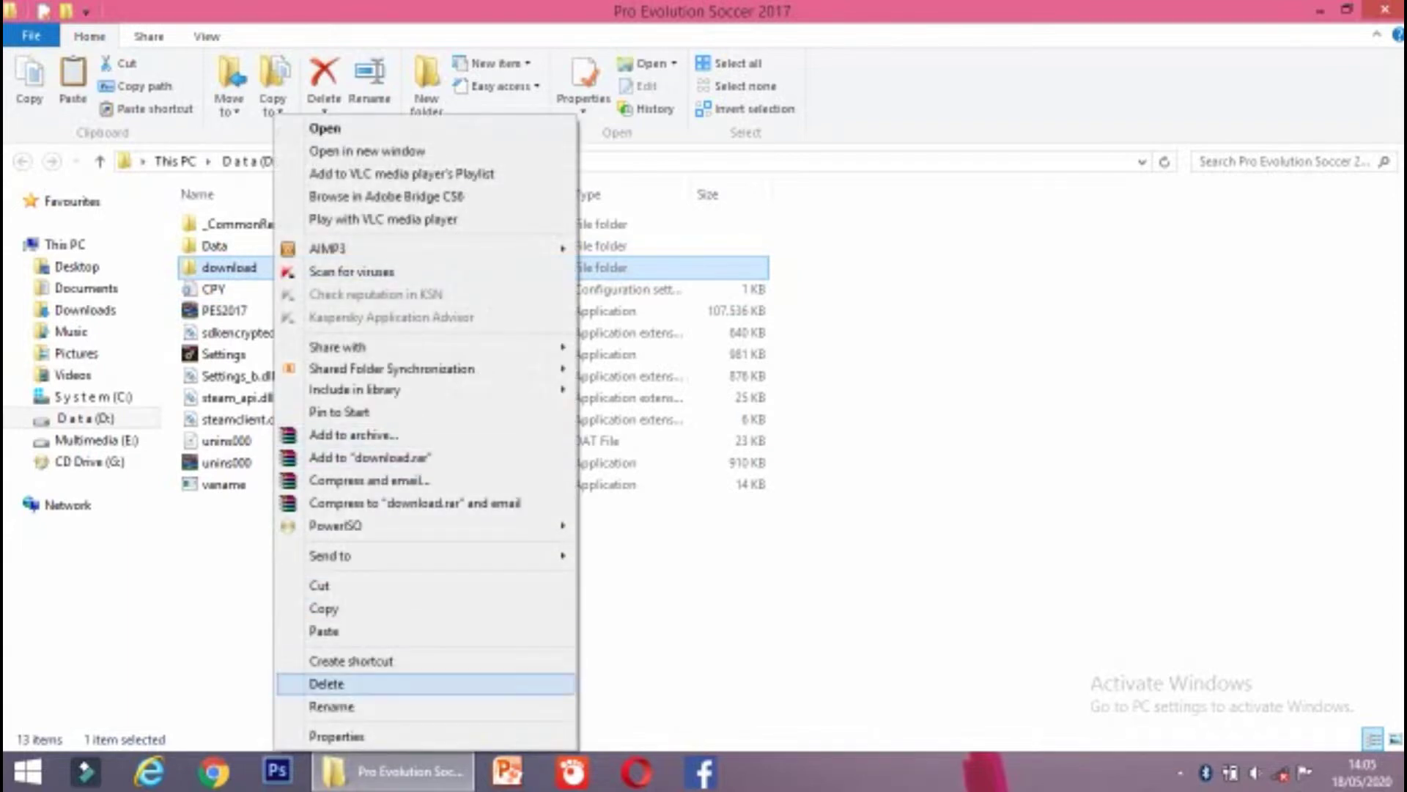
{"action": "left_click", "coordinate": [326, 683]}
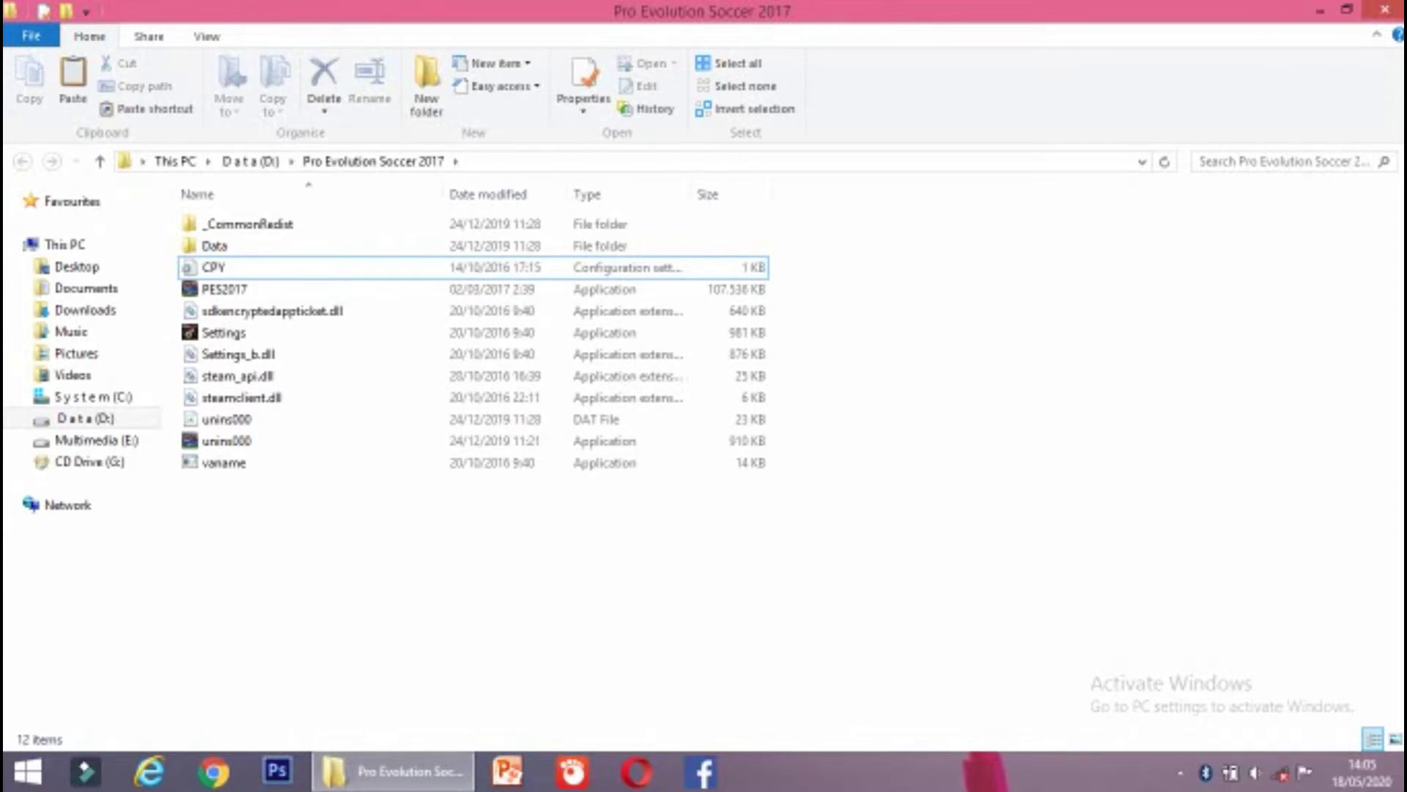
Delete the EDIT00000000 file from Documents\KONAMI\Pro Evolution Soccer 2017\save.
{"action": "left_click", "coordinate": [86, 288]}
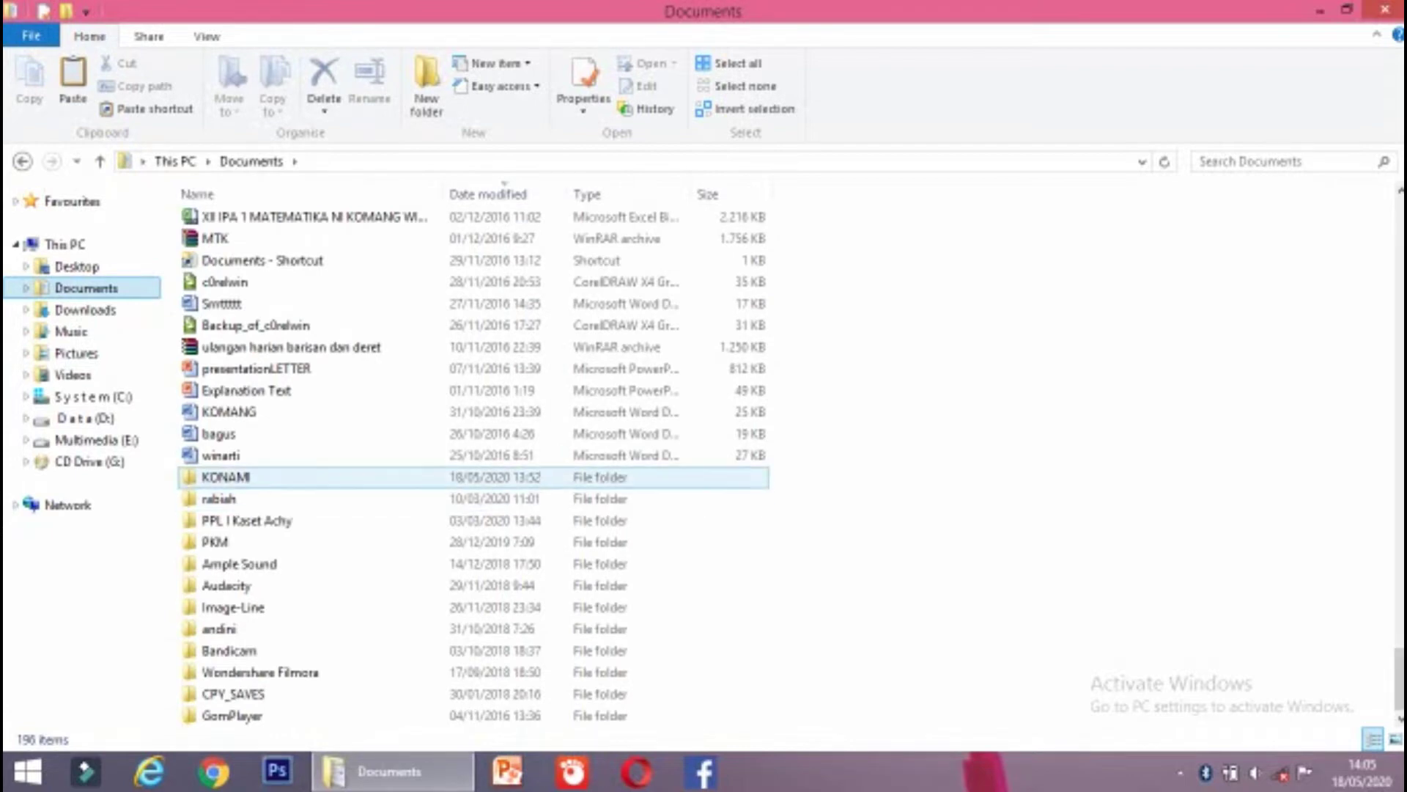
{"action": "double_click", "coordinate": [226, 477]}
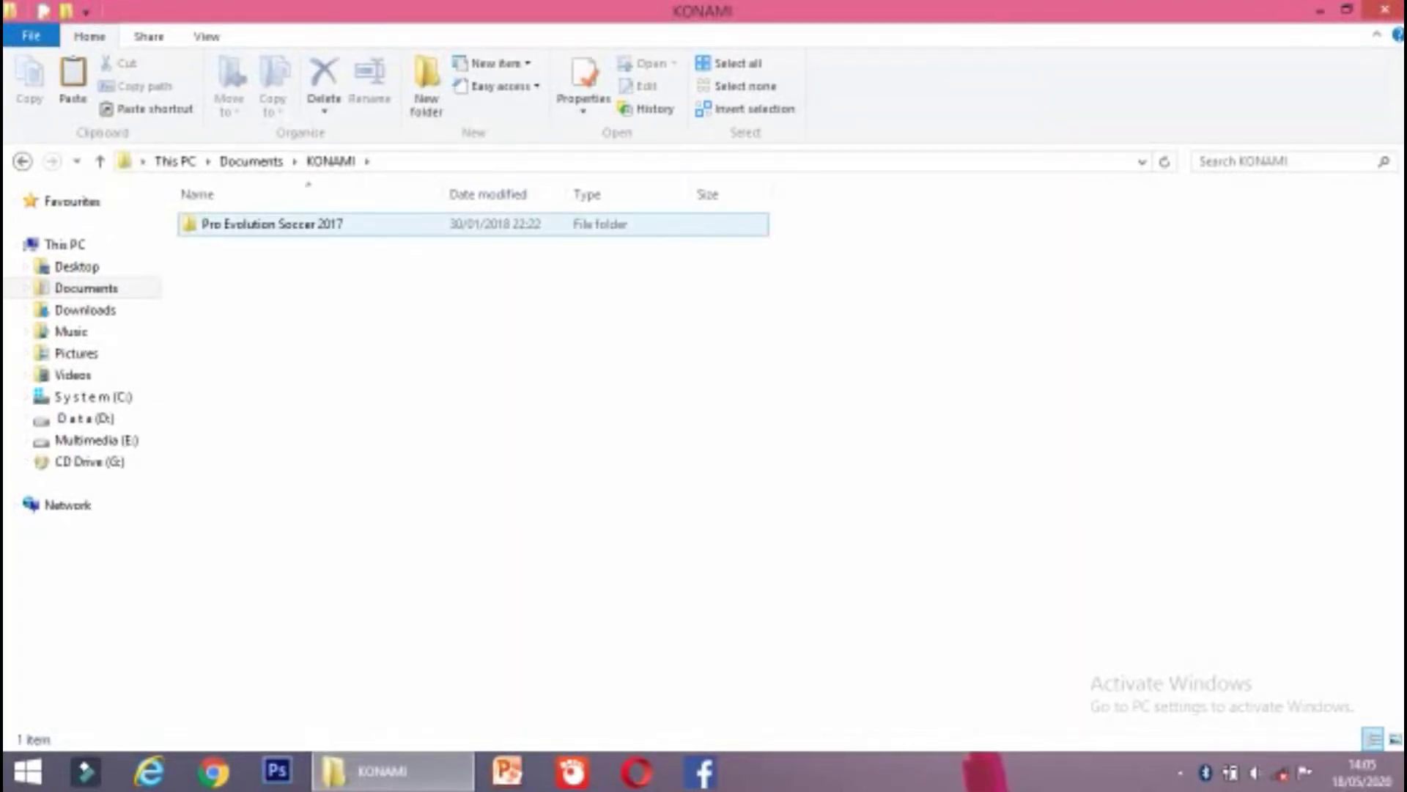
{"action": "double_click", "coordinate": [271, 224]}
{"action": "double_click", "coordinate": [242, 224]}
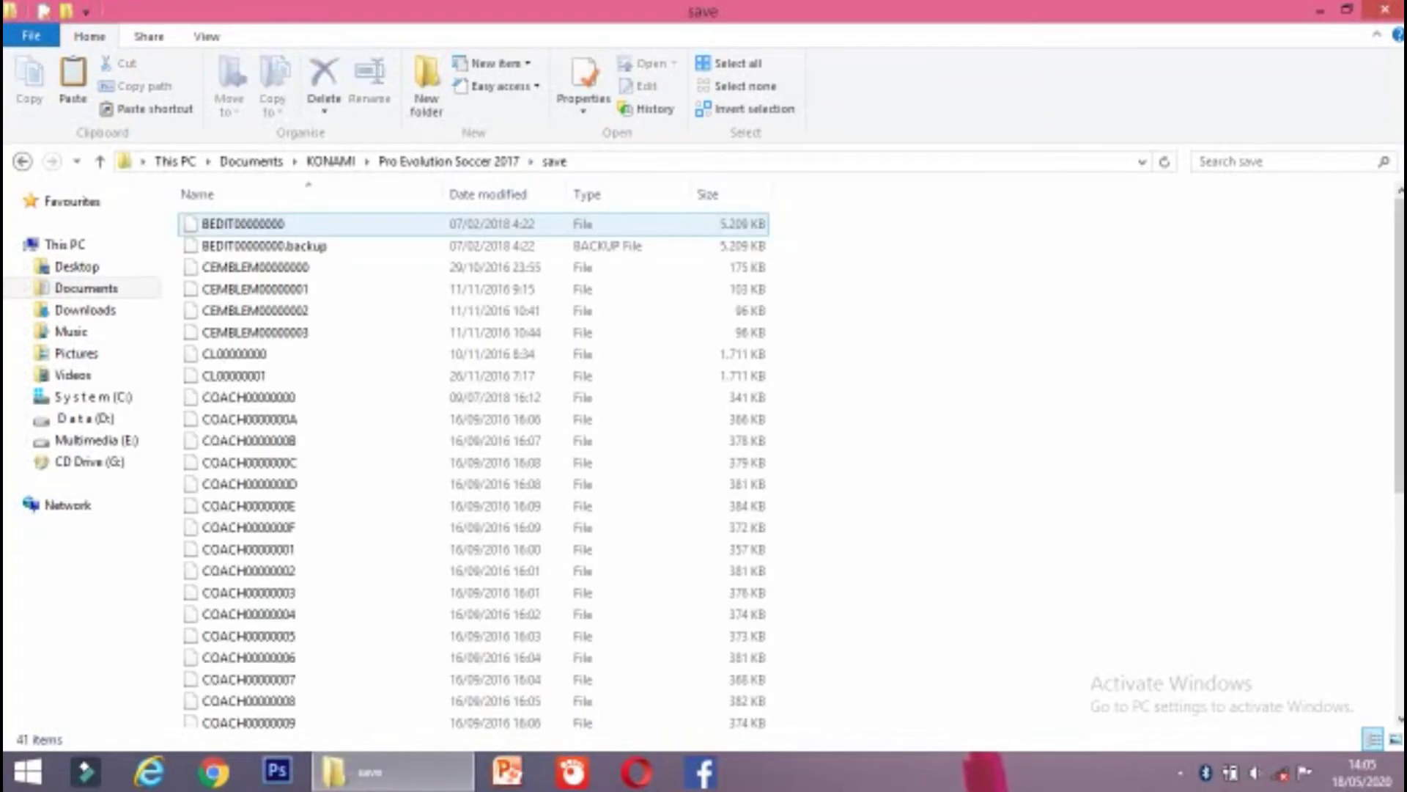
{"action": "scroll", "coordinate": [469, 469], "scroll_direction": "down", "scroll_amount": 4}
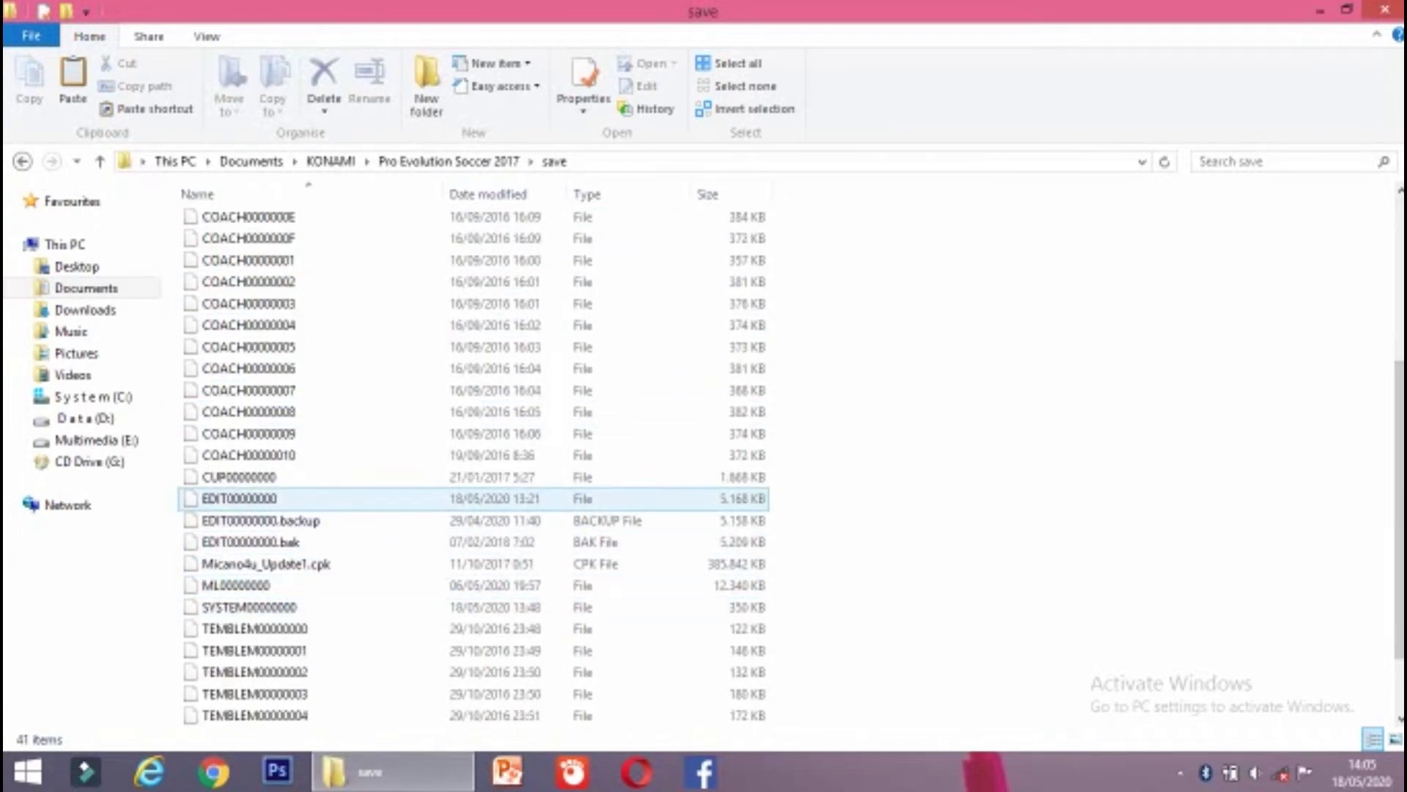
{"action": "left_click", "coordinate": [242, 498]}
{"action": "right_click", "coordinate": [277, 497]}
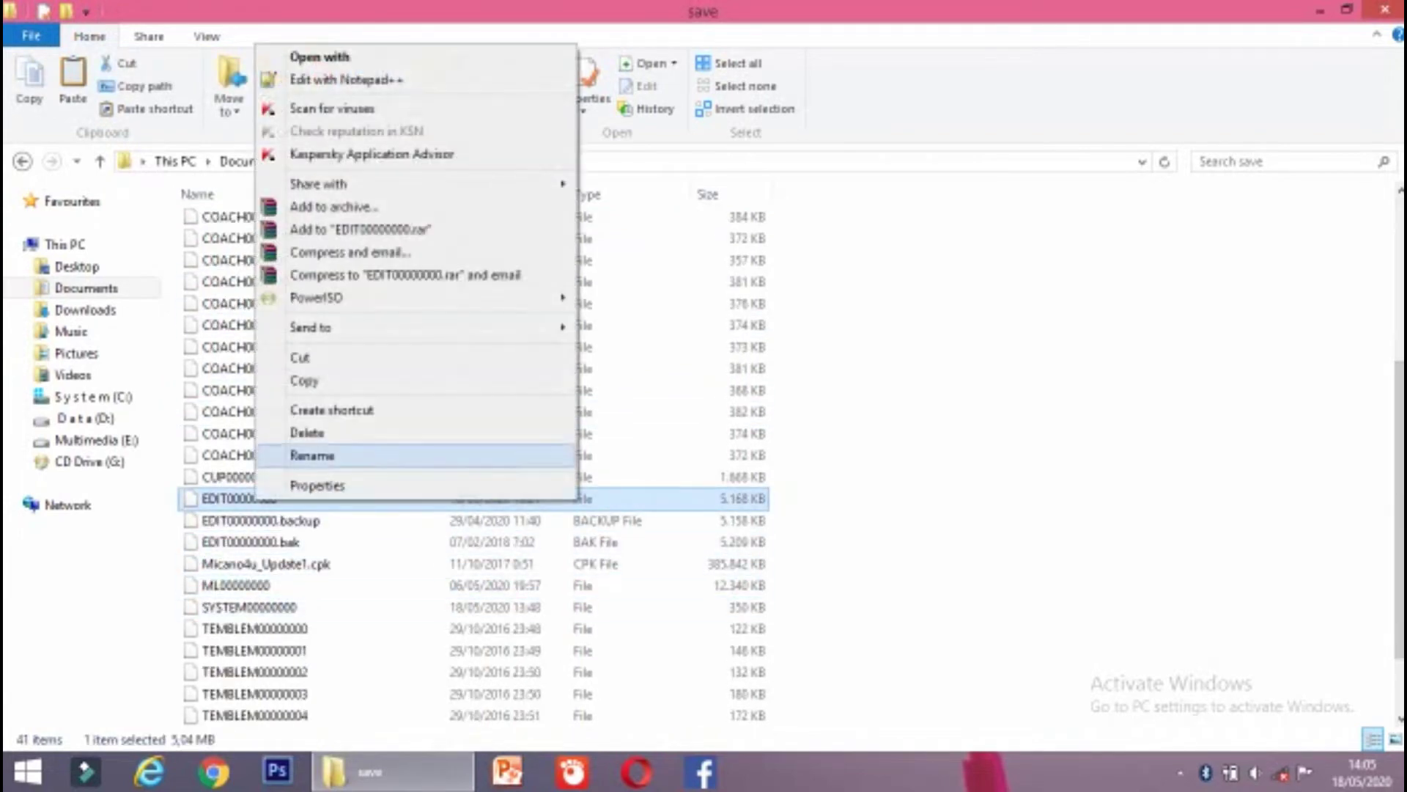
{"action": "left_click", "coordinate": [291, 433]}
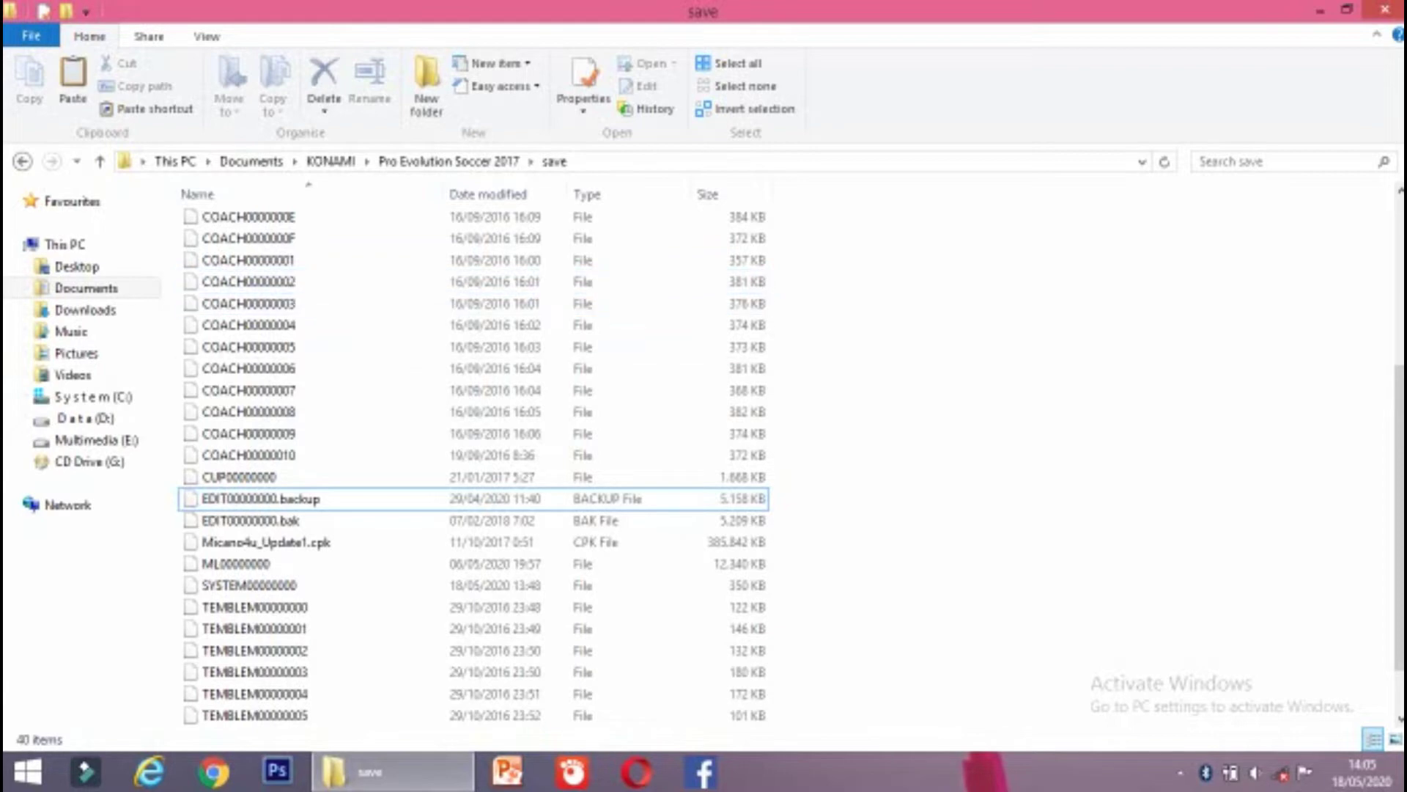
Extract the four PES17-NSP-2K20 archive parts in place in D:\Pes 2017\PATCH 2020, replacing all existing files.
{"action": "left_click", "coordinate": [84, 418]}
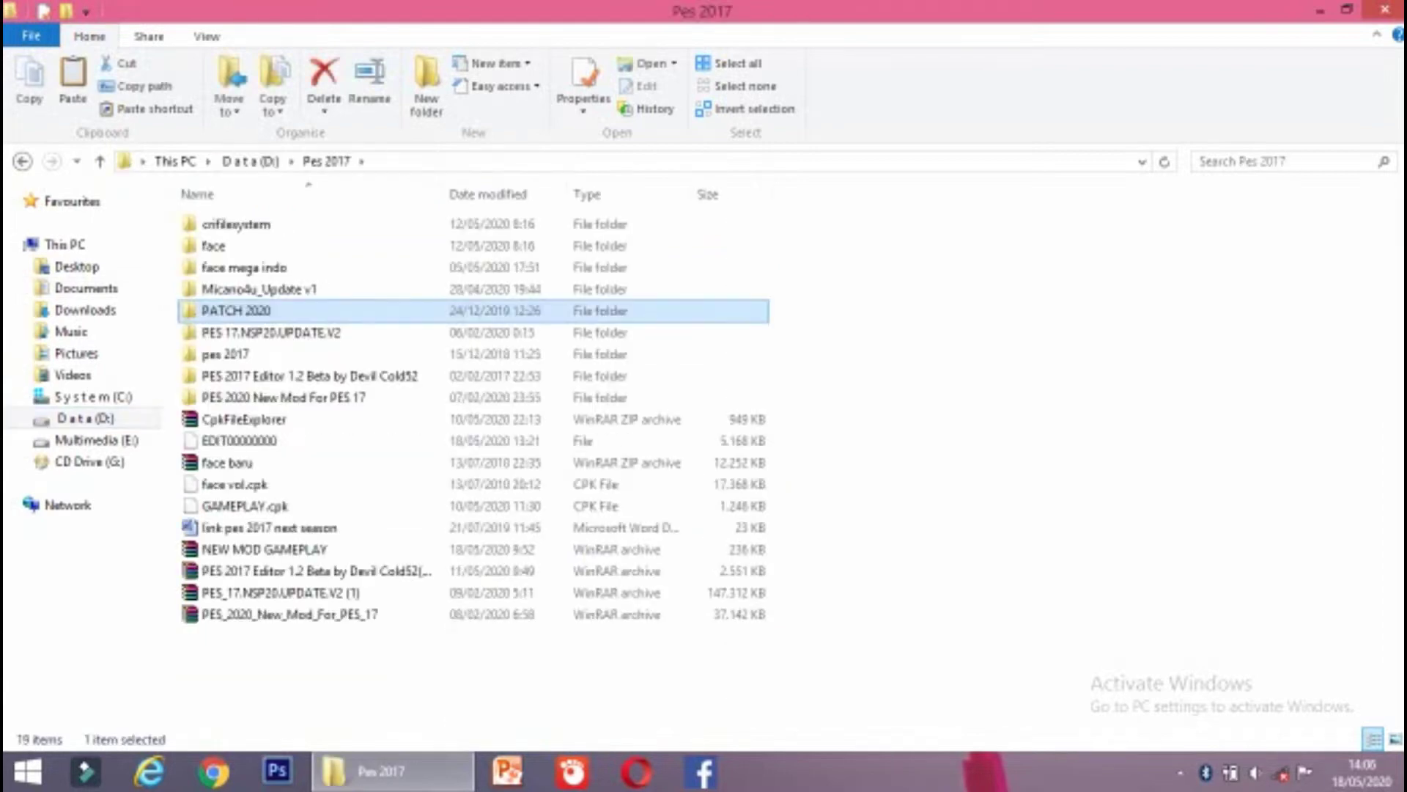
{"action": "double_click", "coordinate": [251, 305]}
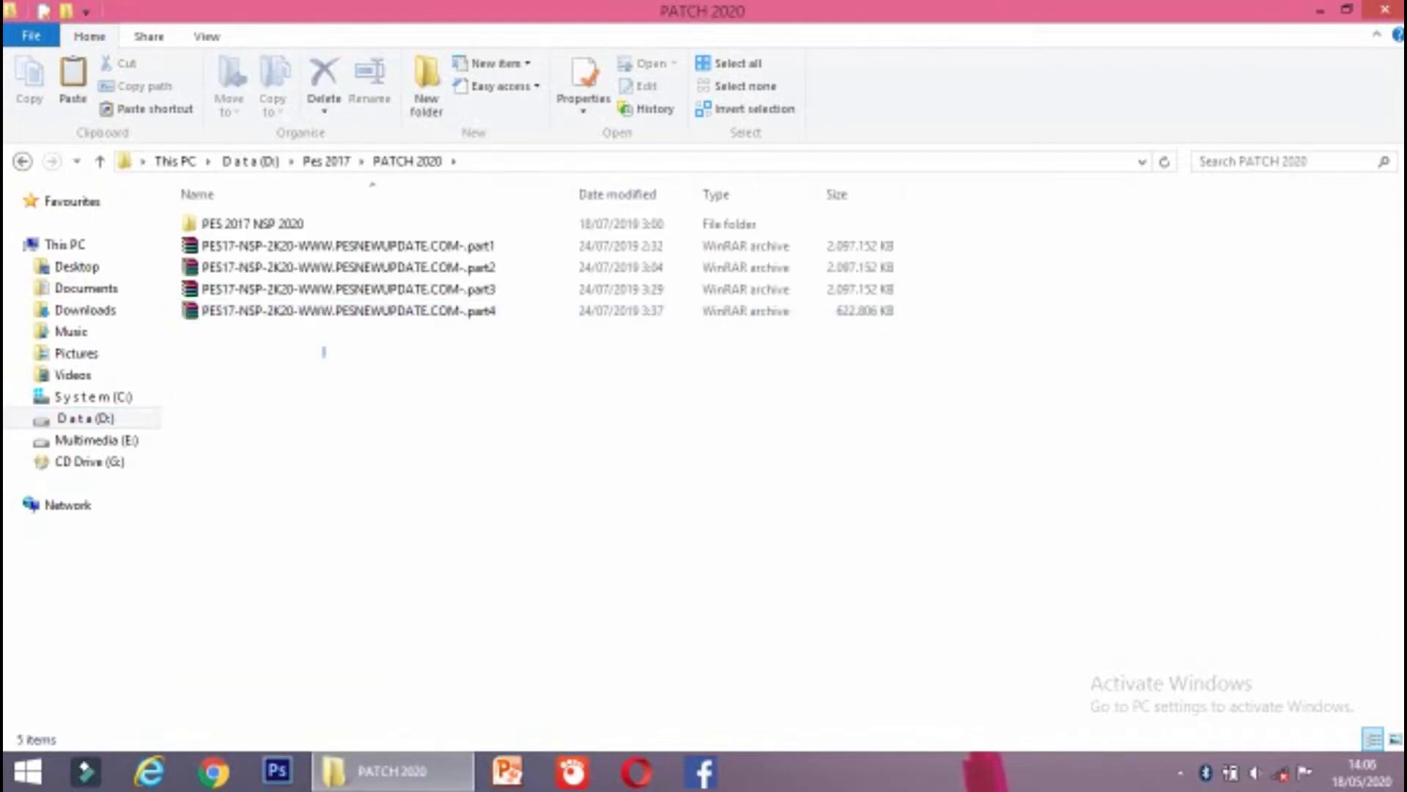
{"action": "left_click_drag", "start_coordinate": [324, 358], "coordinate": [324, 237]}
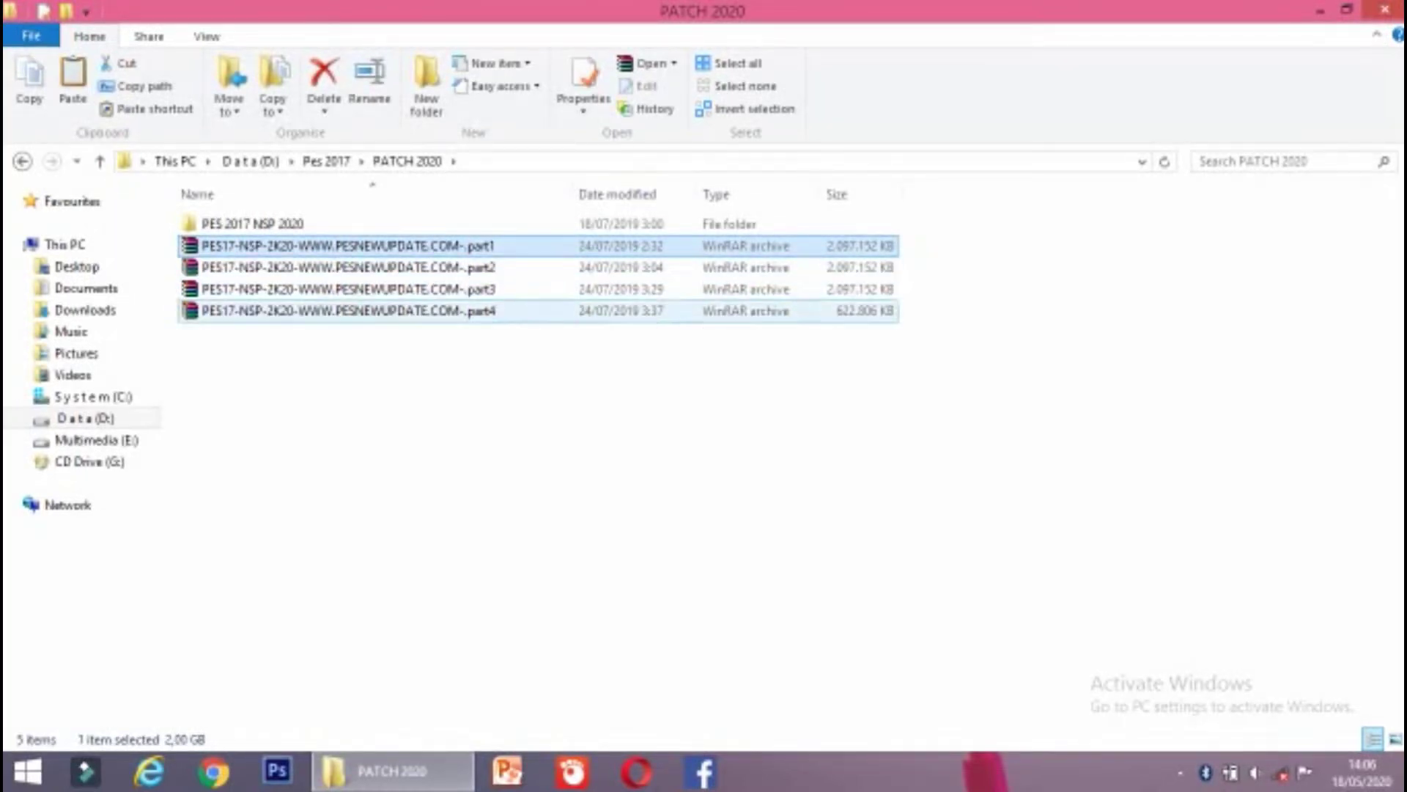
{"action": "left_click_drag", "start_coordinate": [364, 345], "coordinate": [365, 235]}
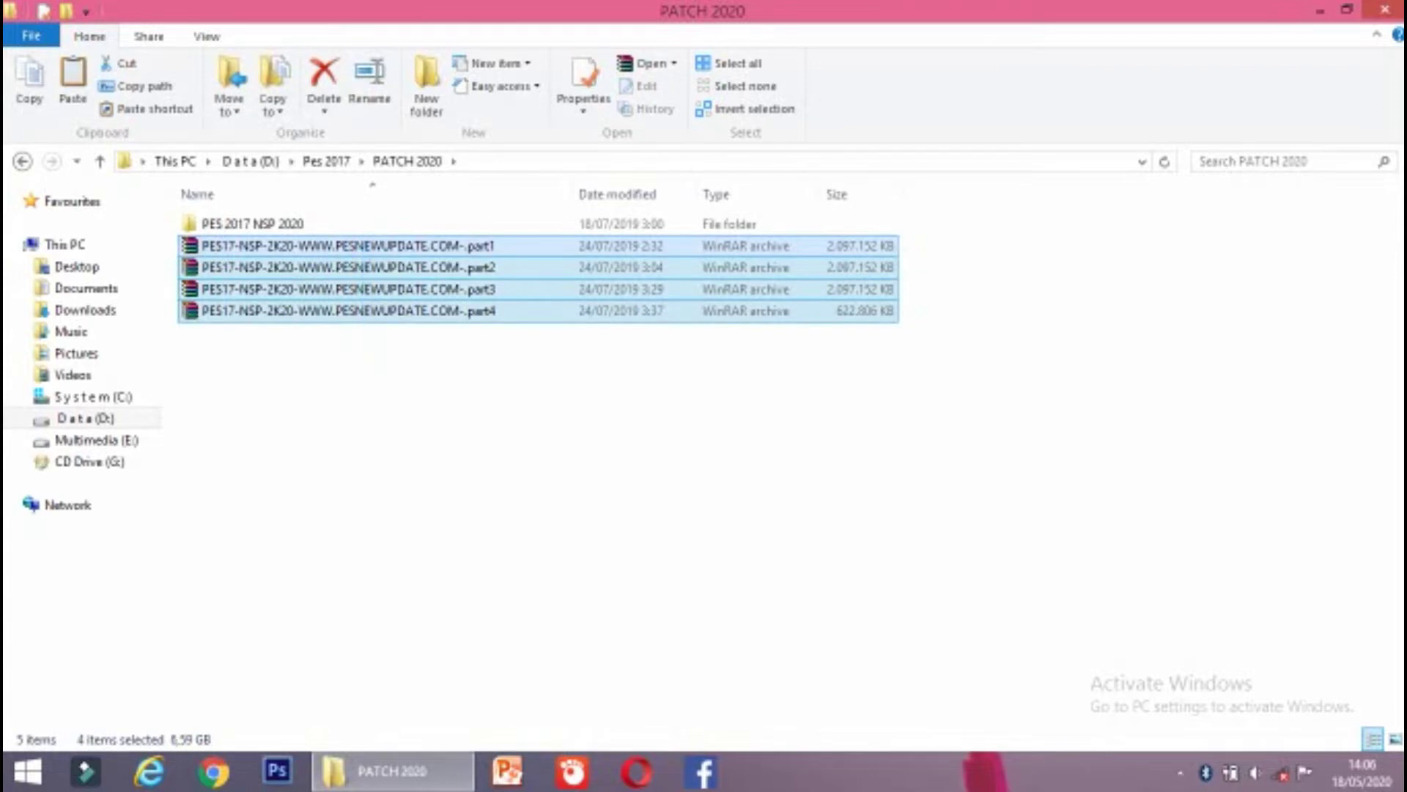
{"action": "right_click", "coordinate": [365, 233]}
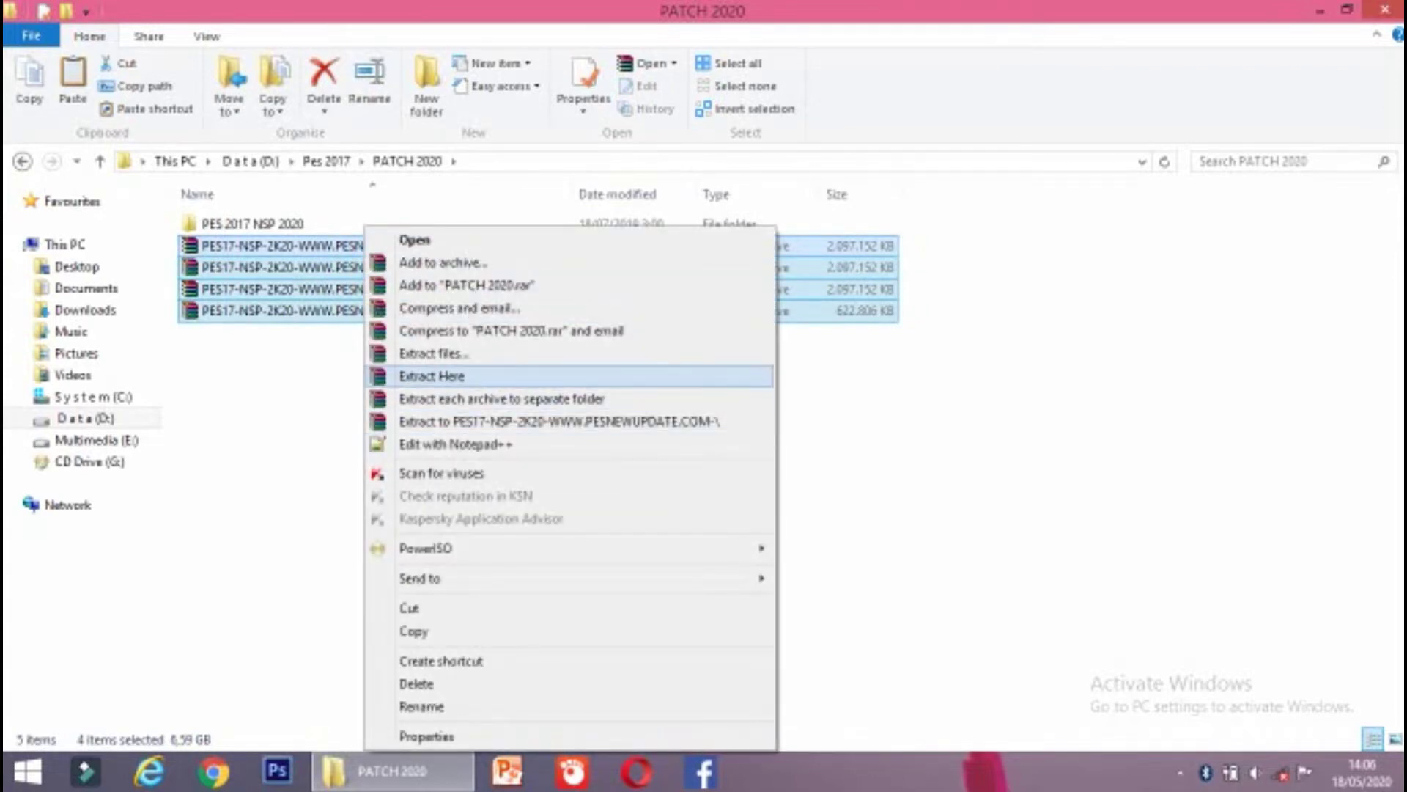
{"action": "left_click", "coordinate": [431, 375]}
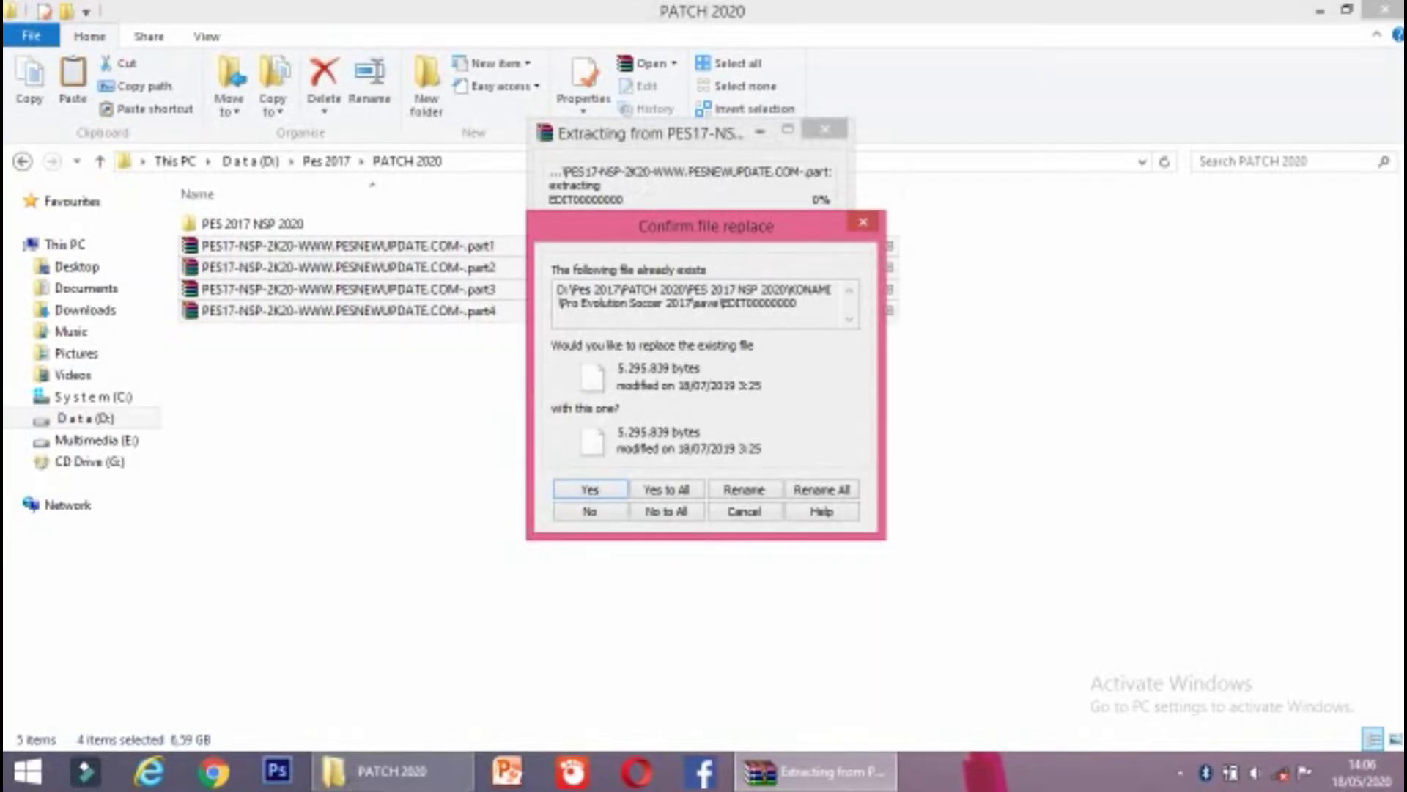
{"action": "left_click", "coordinate": [666, 489]}
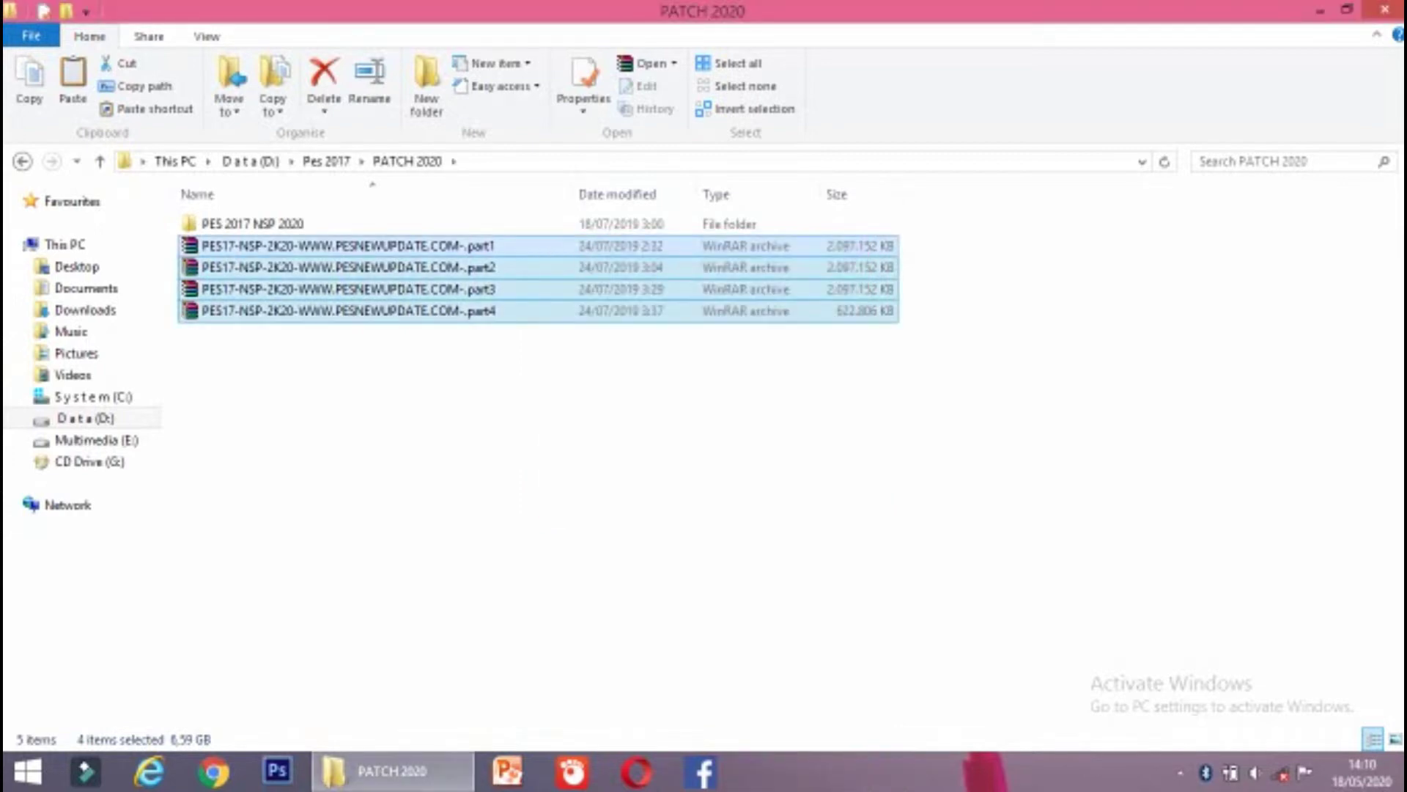
Open the Setup folder inside the extracted PES 2017 NSP 2020 folder.
{"action": "left_click", "coordinate": [252, 223]}
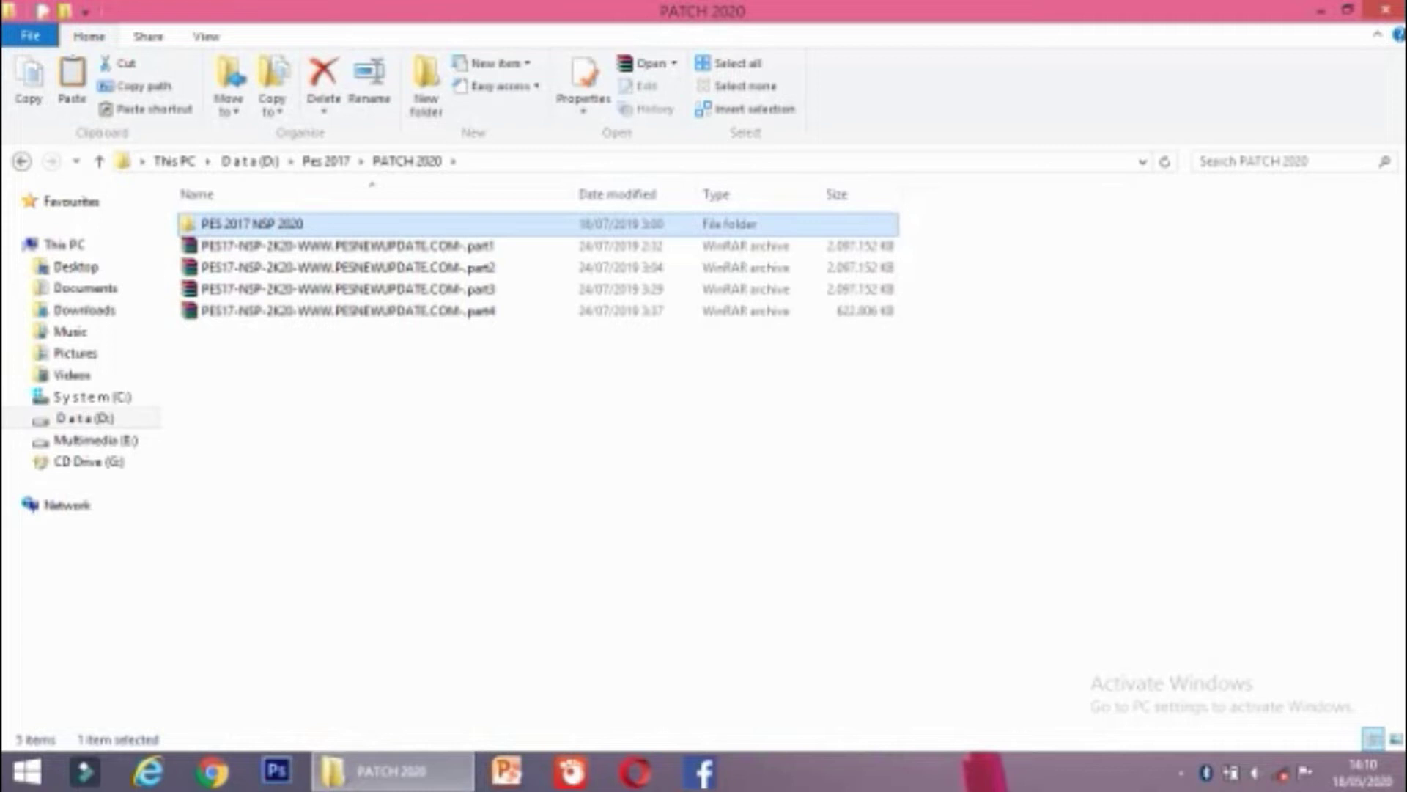
{"action": "key", "text": "Return"}
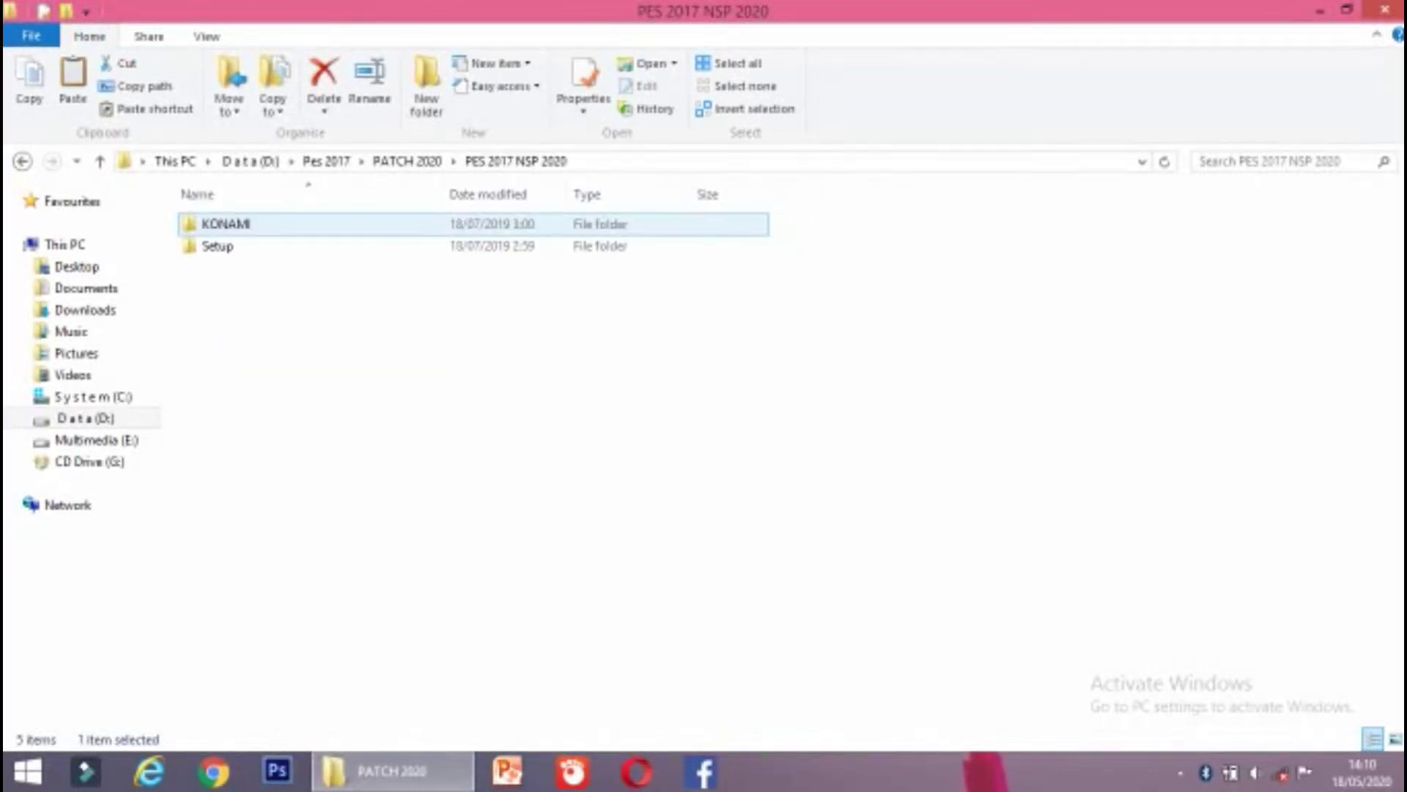
{"action": "key", "text": "Down"}
{"action": "key", "text": "Up"}
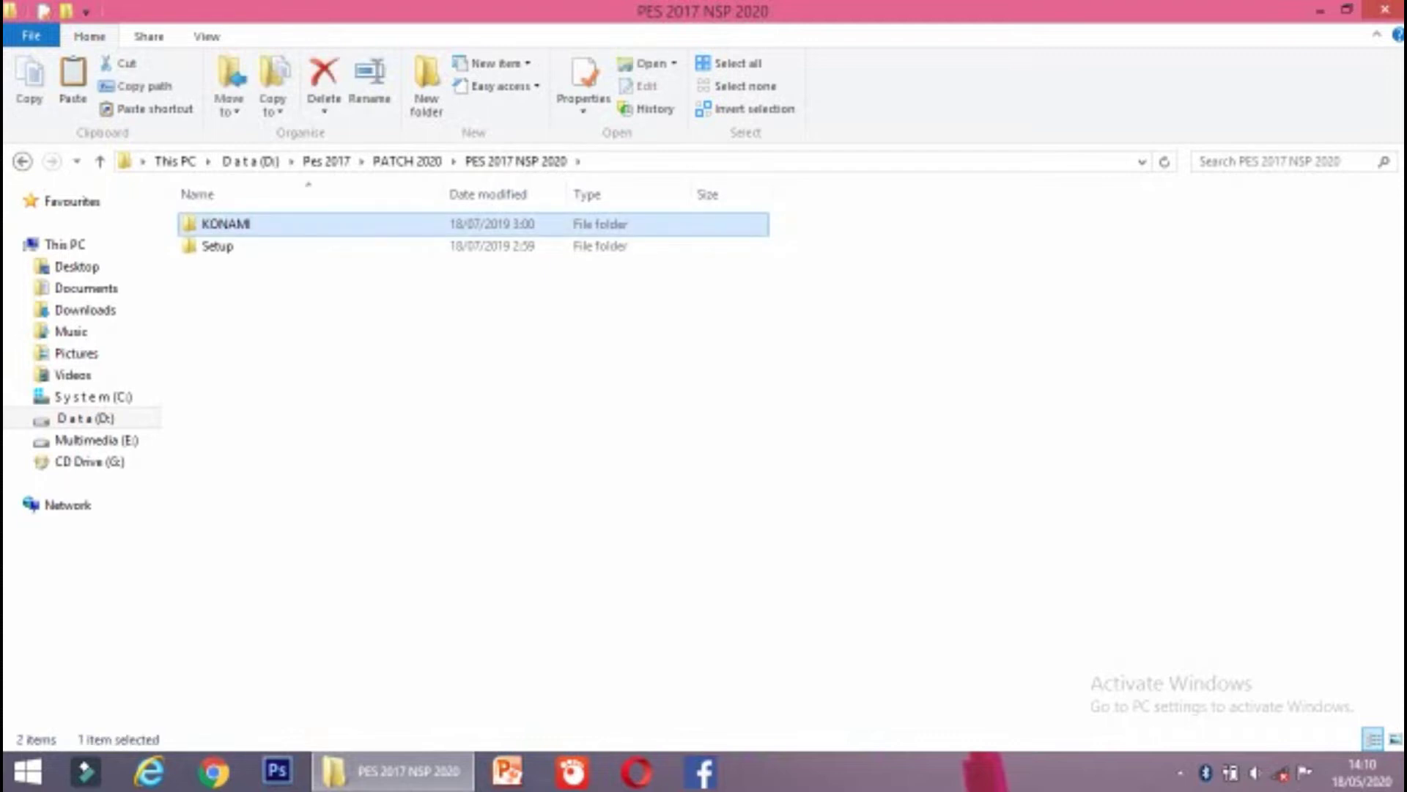
{"action": "key", "text": "Down"}
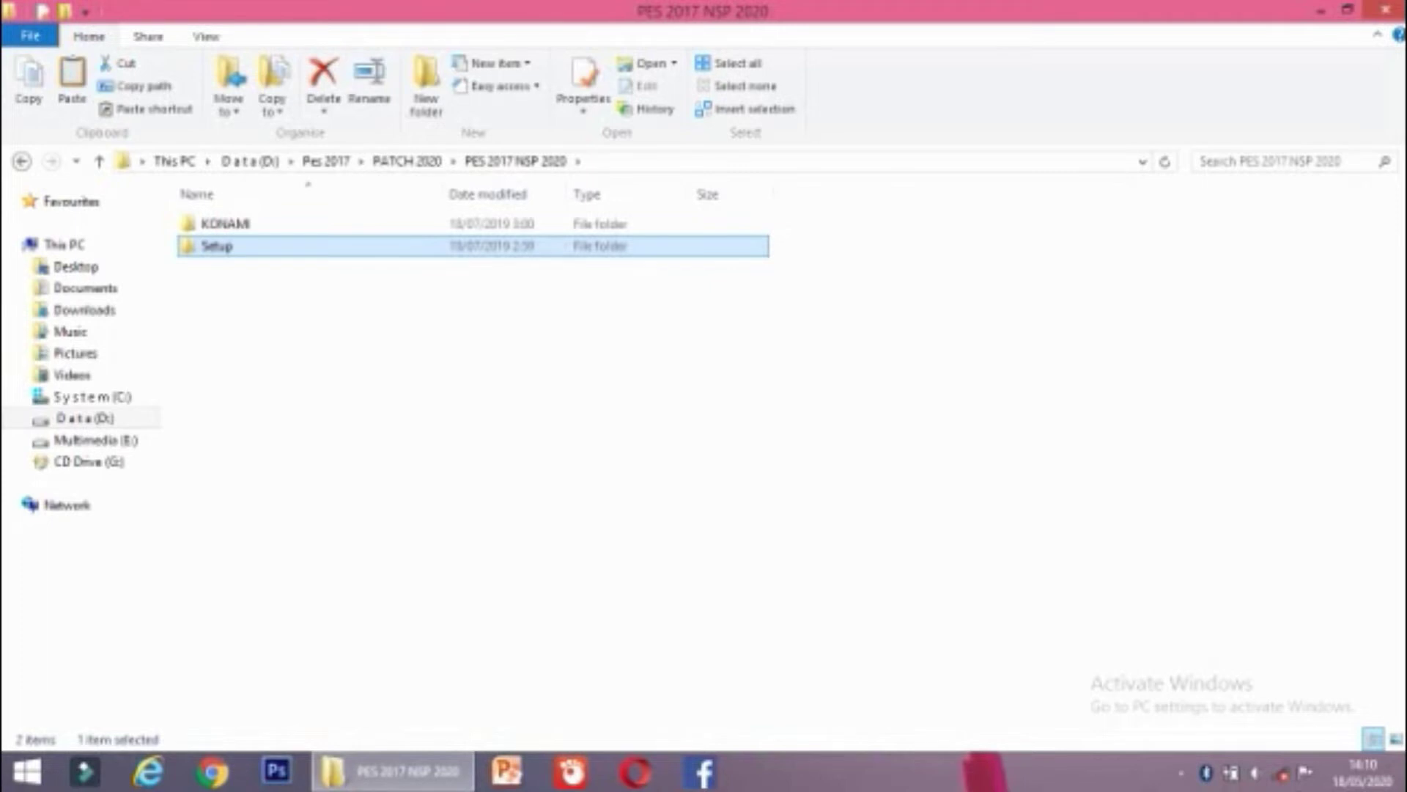
{"action": "key", "text": "Return"}
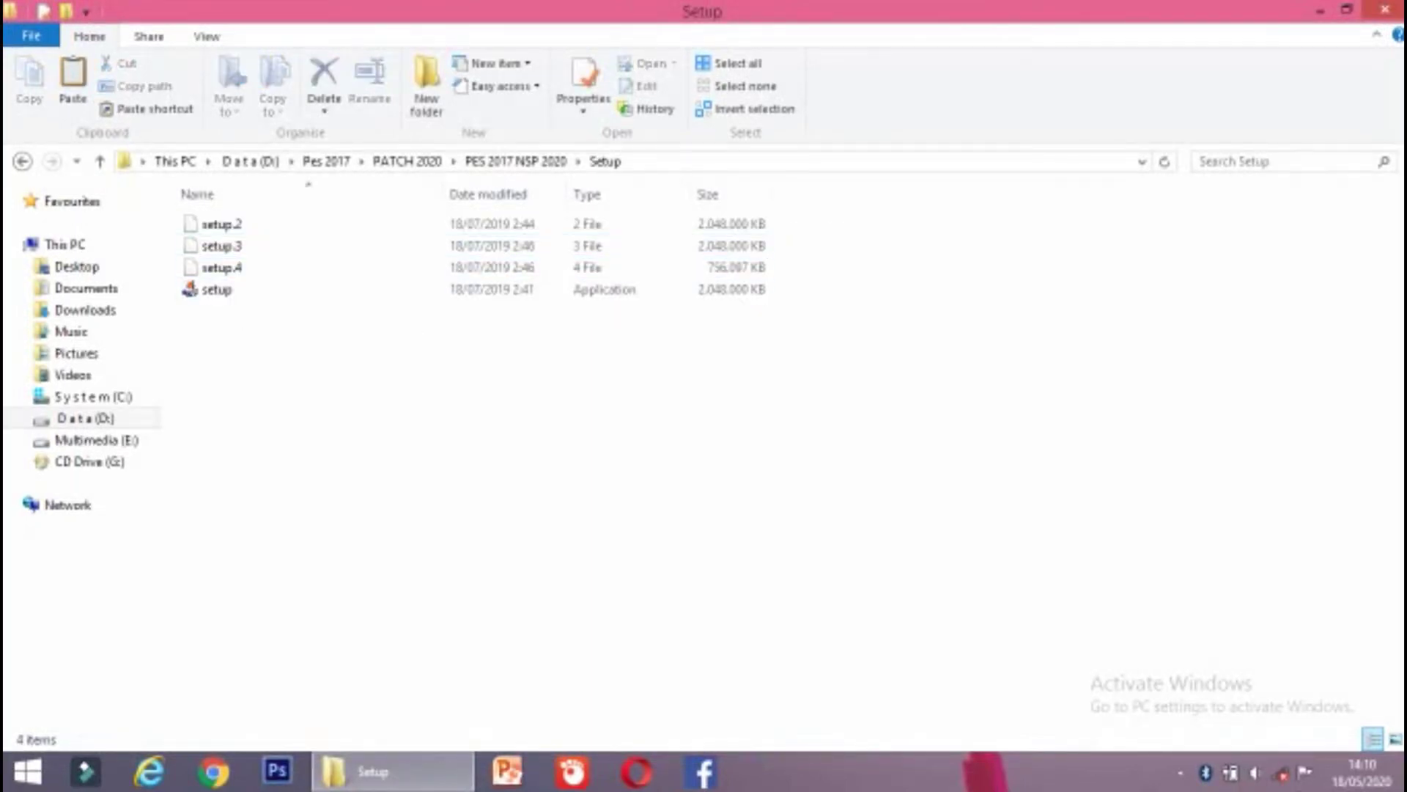
Launch the setup application and continue past the installer's welcome page.
{"action": "left_click", "coordinate": [217, 288]}
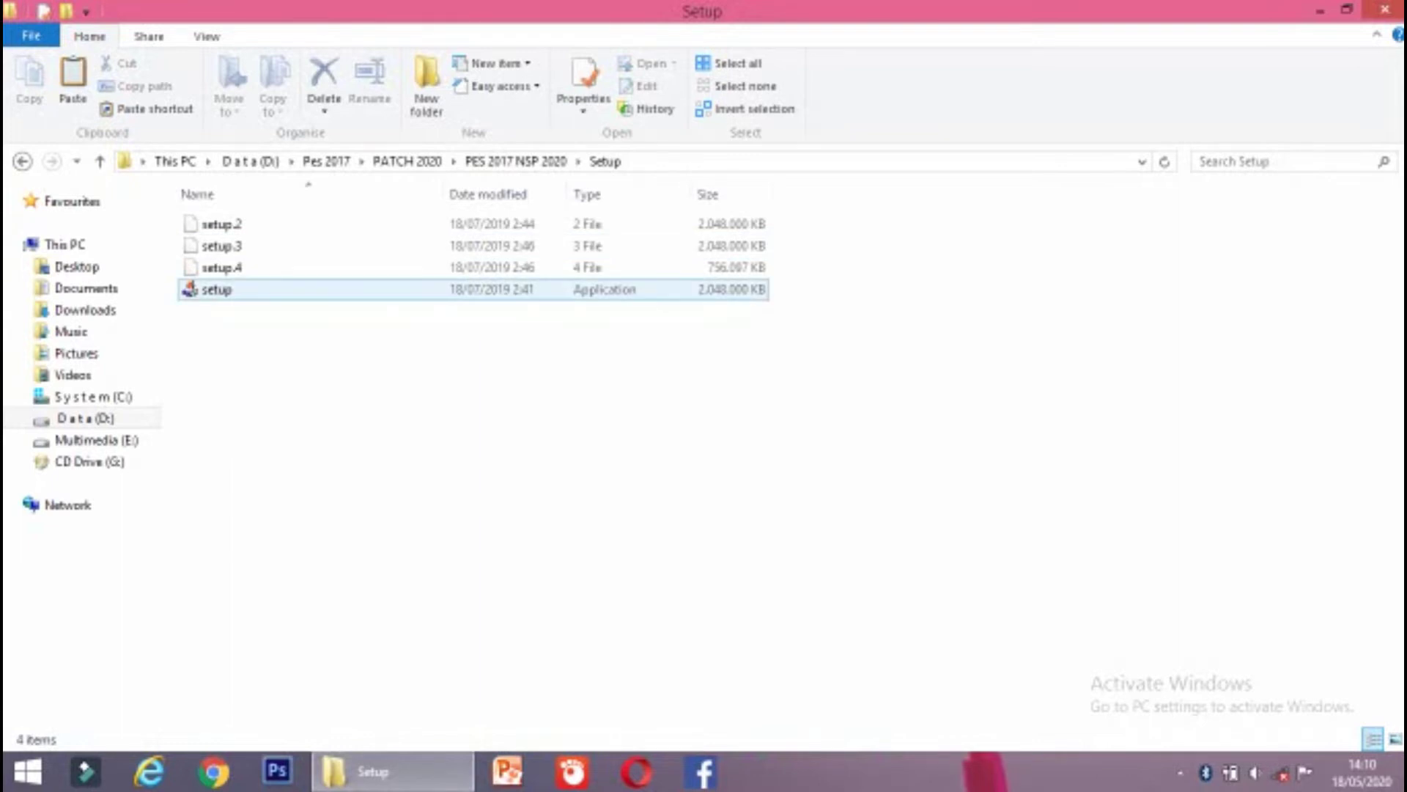
{"action": "left_click", "coordinate": [216, 289]}
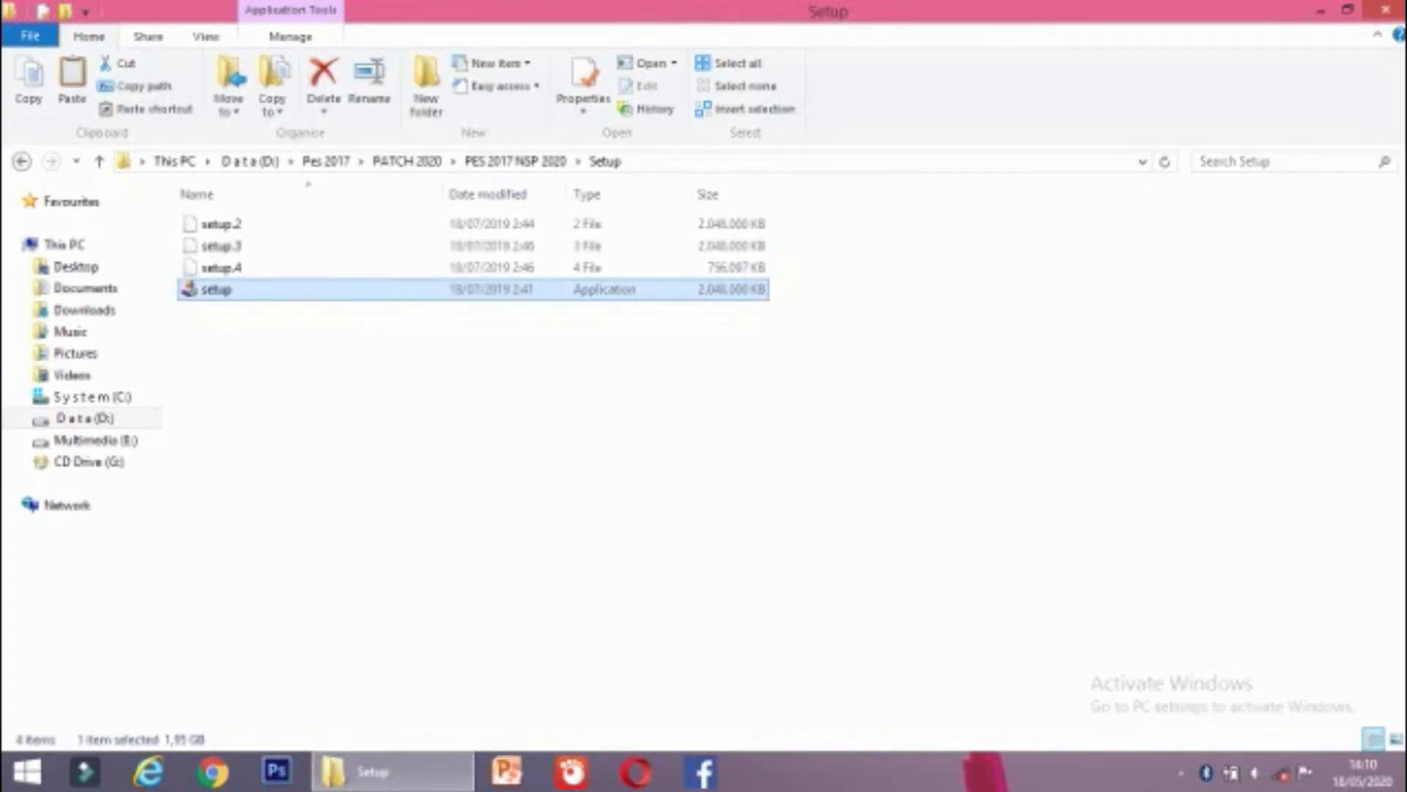
{"action": "right_click", "coordinate": [218, 289]}
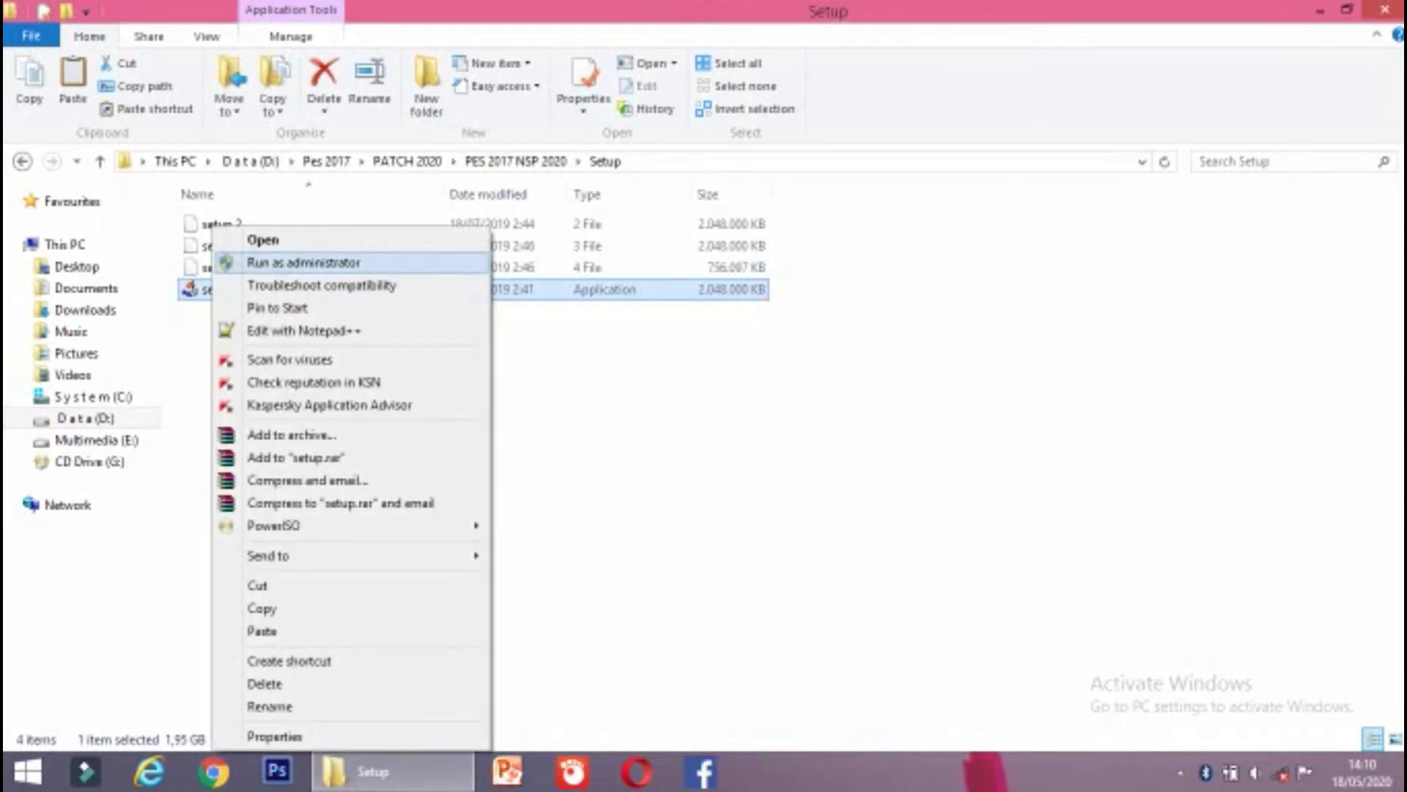
{"action": "left_click", "coordinate": [263, 239]}
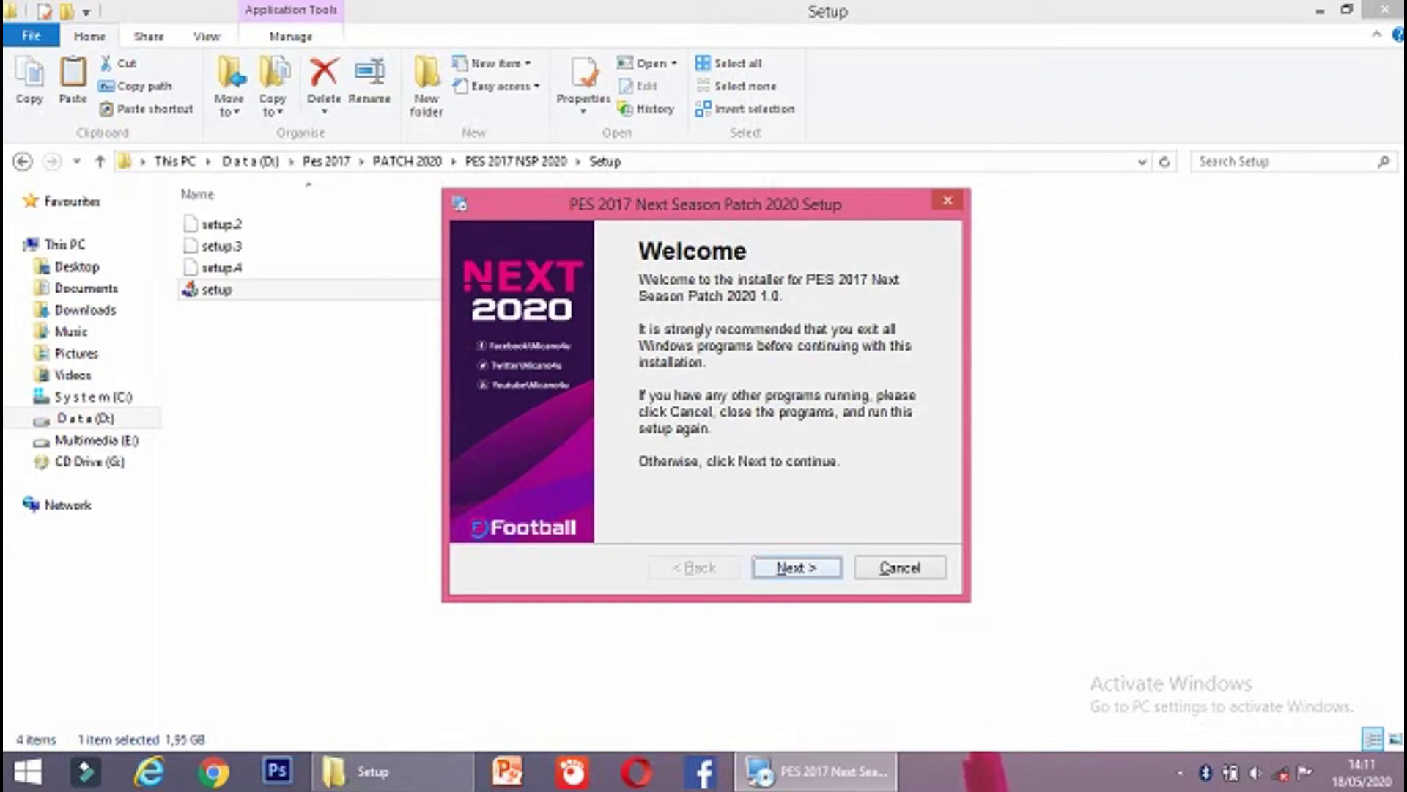
{"action": "key", "text": "Return"}
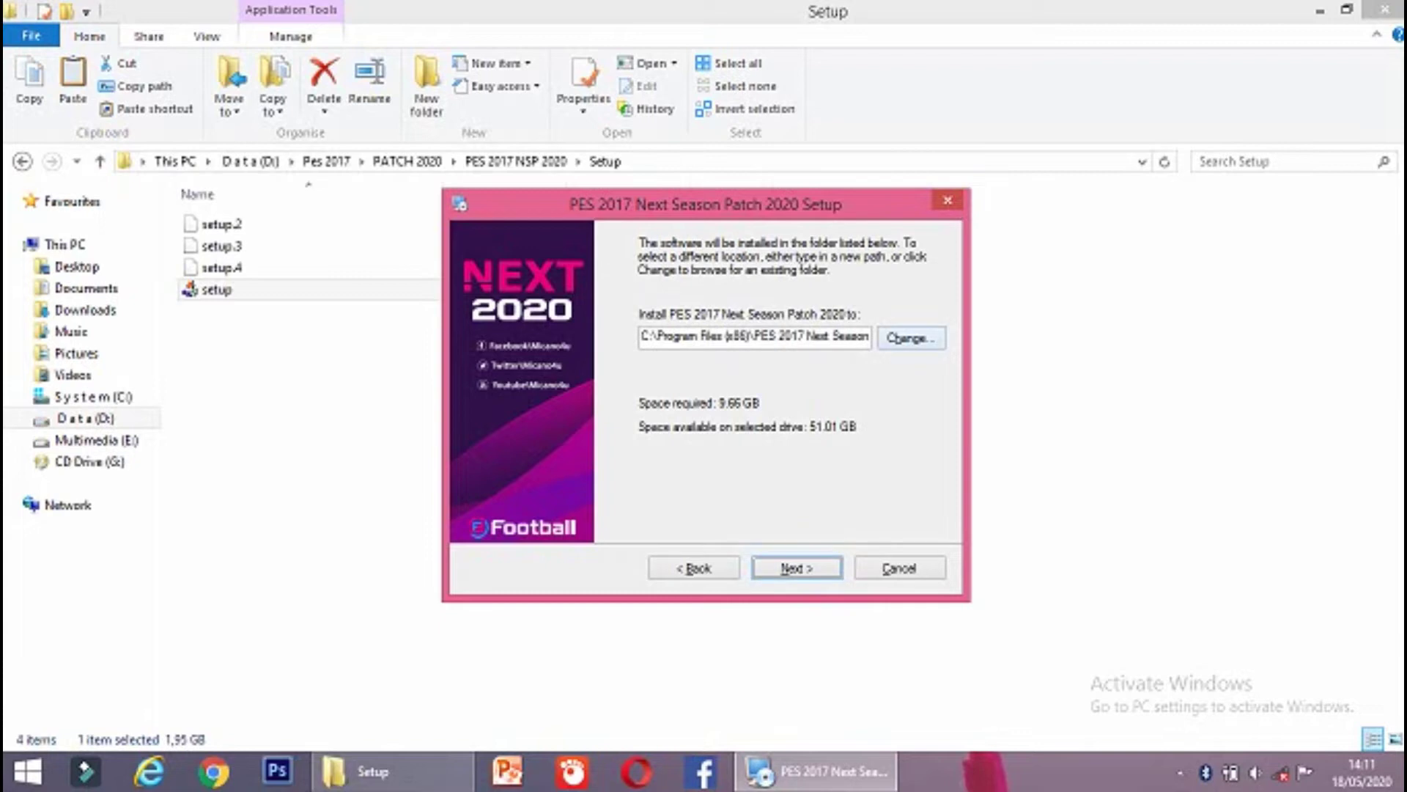
Set the patch's install location to the Pro Evolution Soccer 2017 folder on the Data (D:) drive.
{"action": "left_click", "coordinate": [911, 338]}
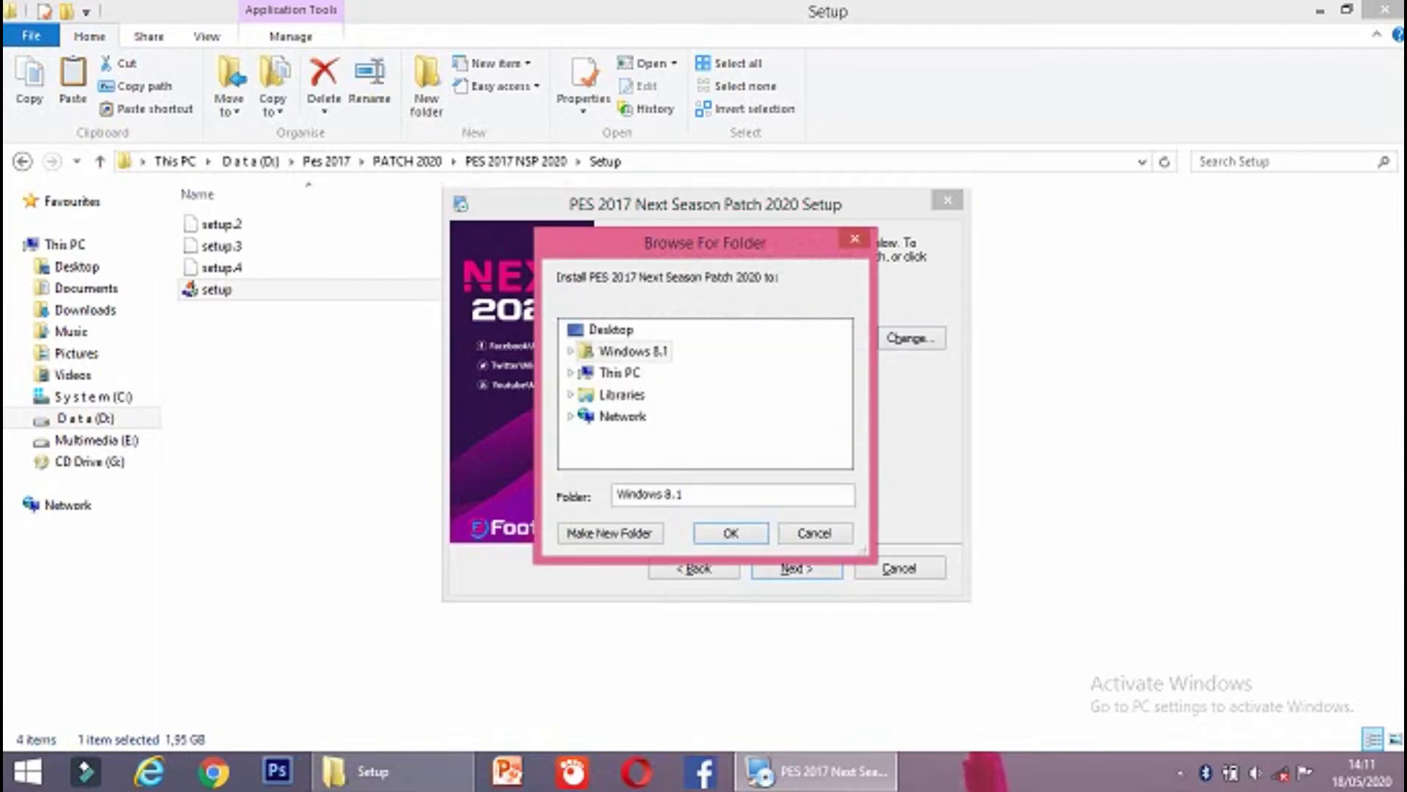
{"action": "left_click", "coordinate": [619, 372]}
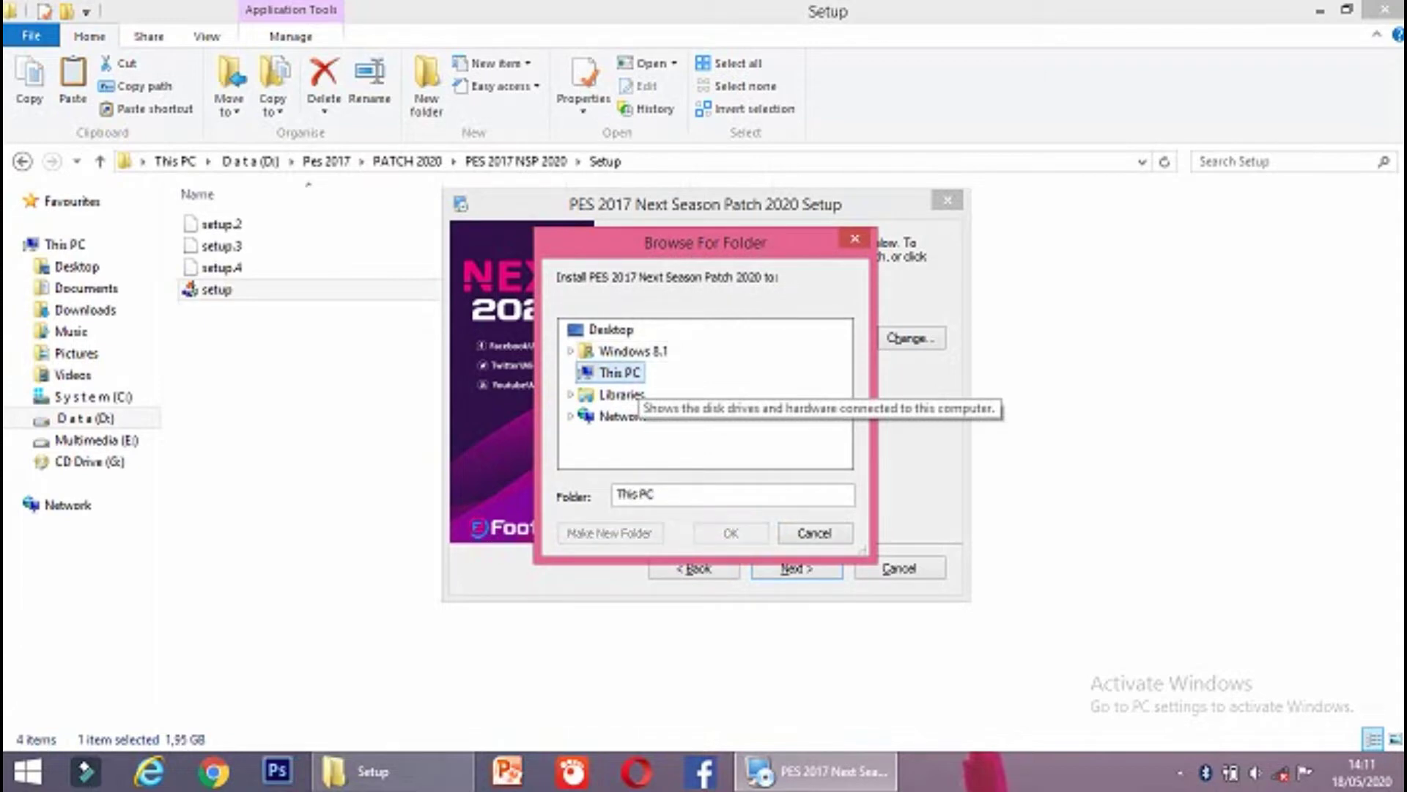
{"action": "double_click", "coordinate": [620, 372]}
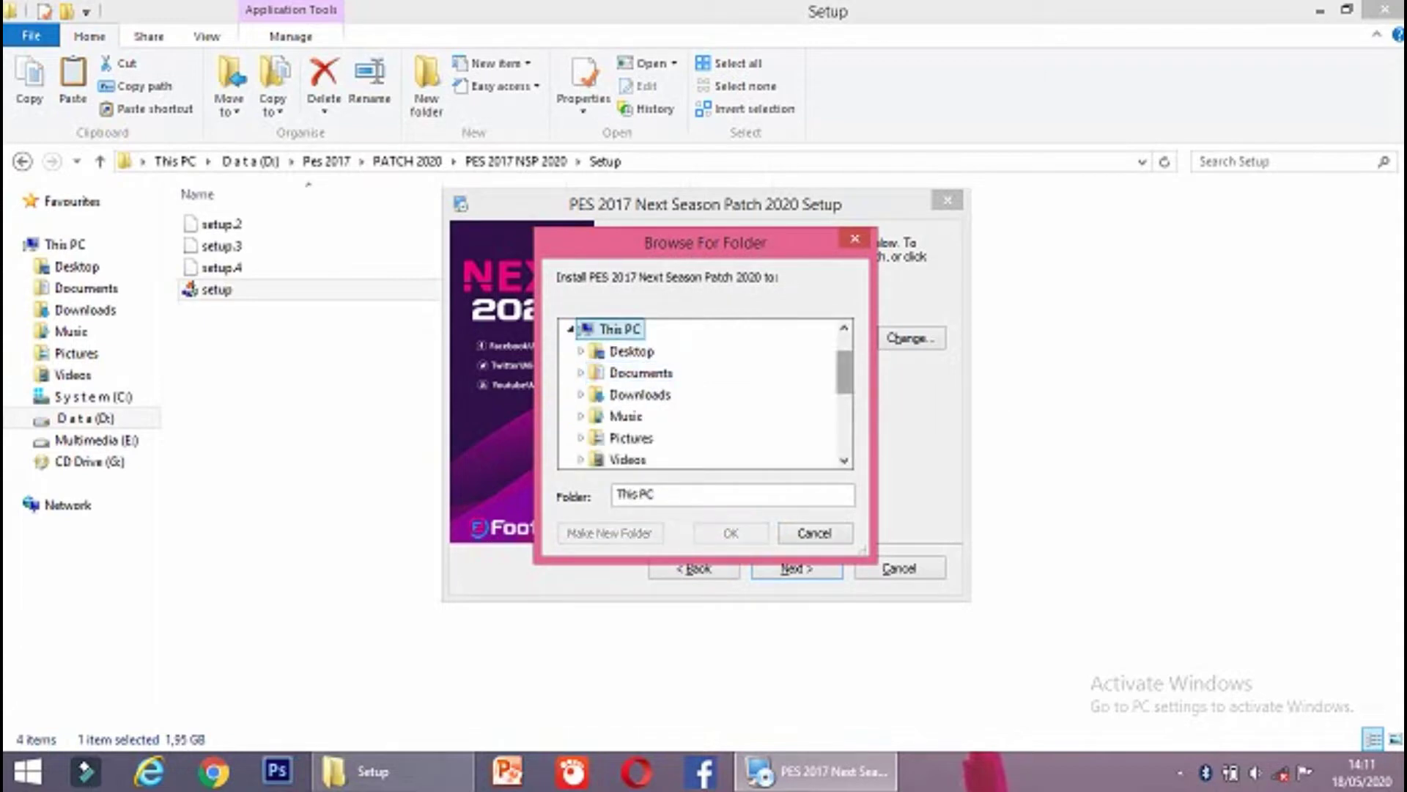
{"action": "scroll", "coordinate": [704, 394], "scroll_direction": "down", "scroll_amount": 4}
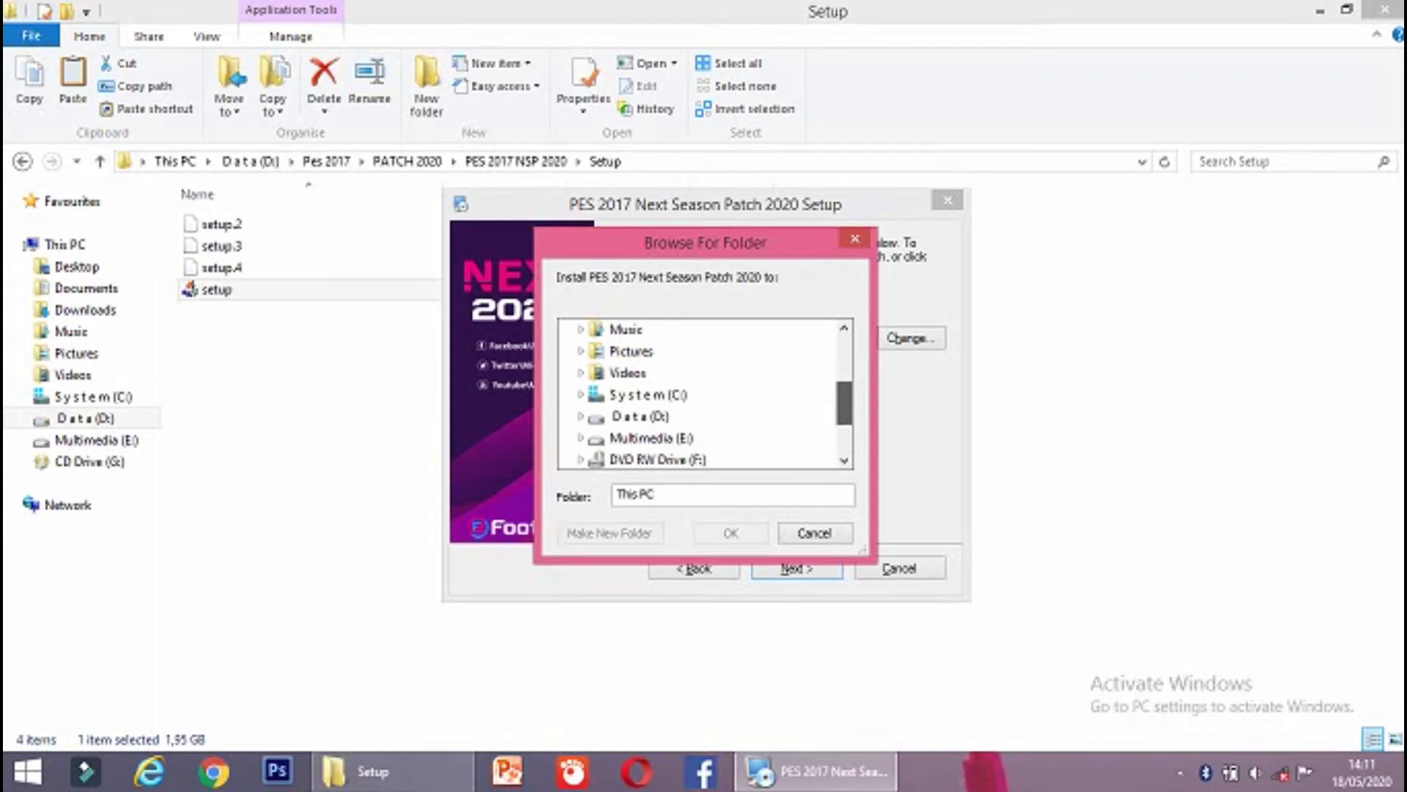
{"action": "left_click", "coordinate": [640, 416]}
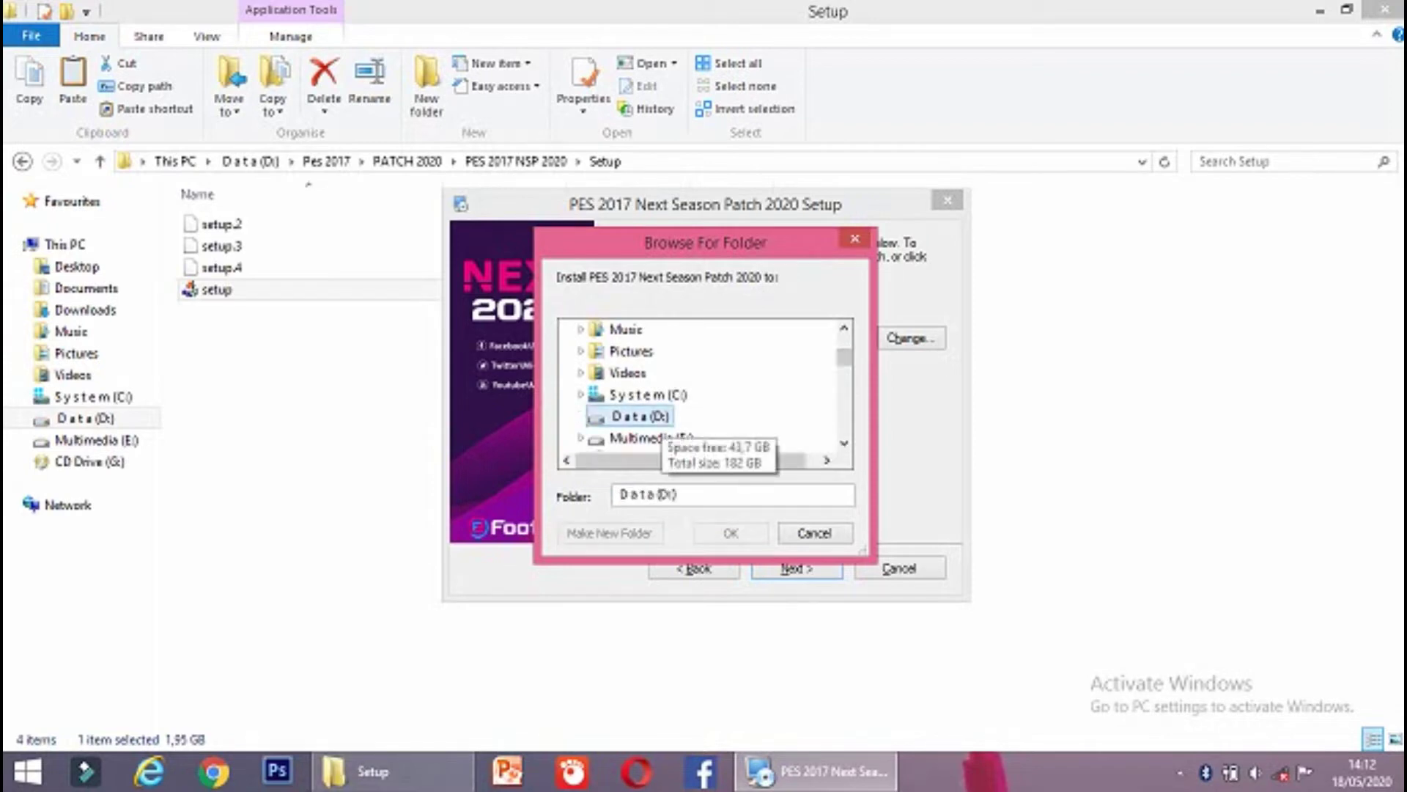
{"action": "double_click", "coordinate": [640, 416]}
{"action": "scroll", "coordinate": [704, 384], "scroll_direction": "down", "scroll_amount": 5}
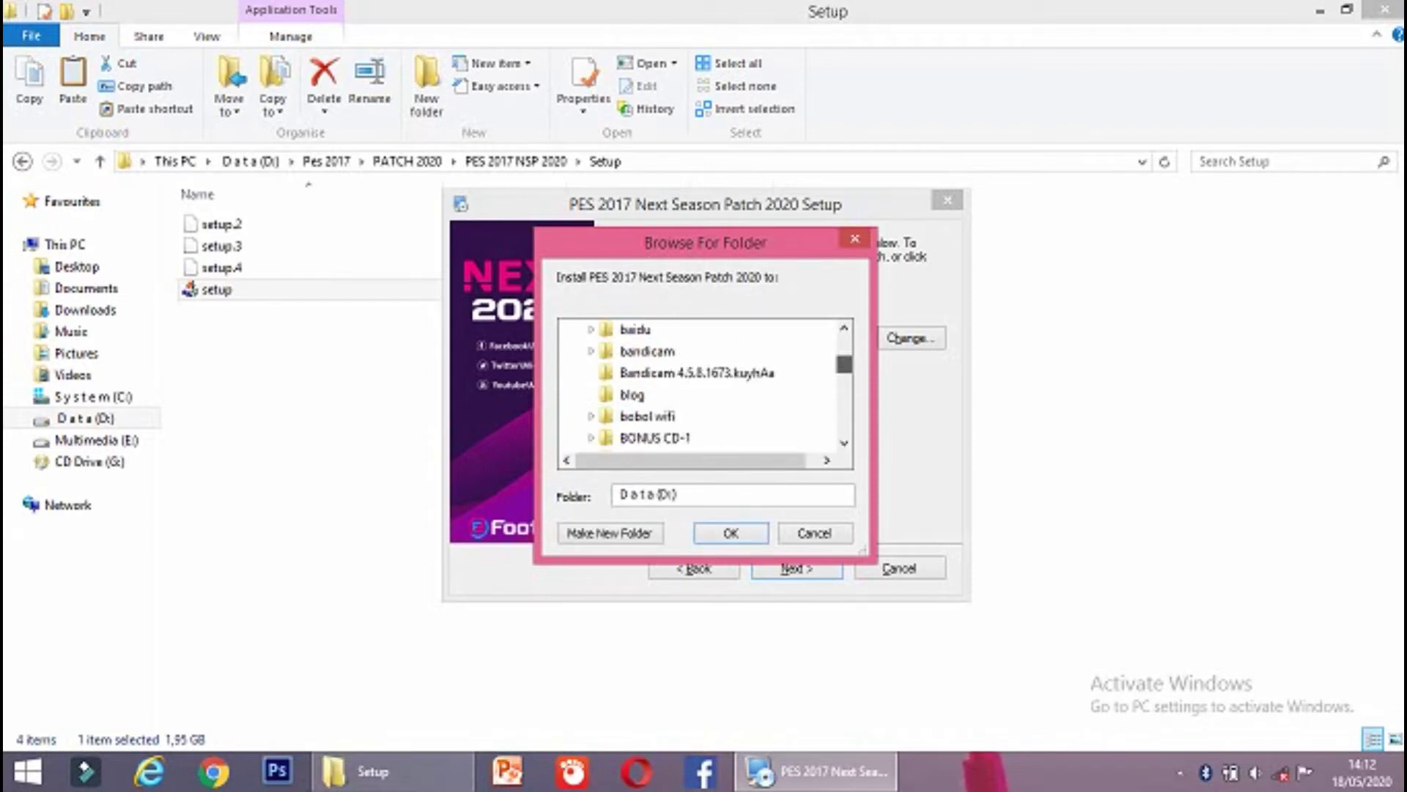
{"action": "scroll", "coordinate": [703, 383], "scroll_direction": "down", "scroll_amount": 5}
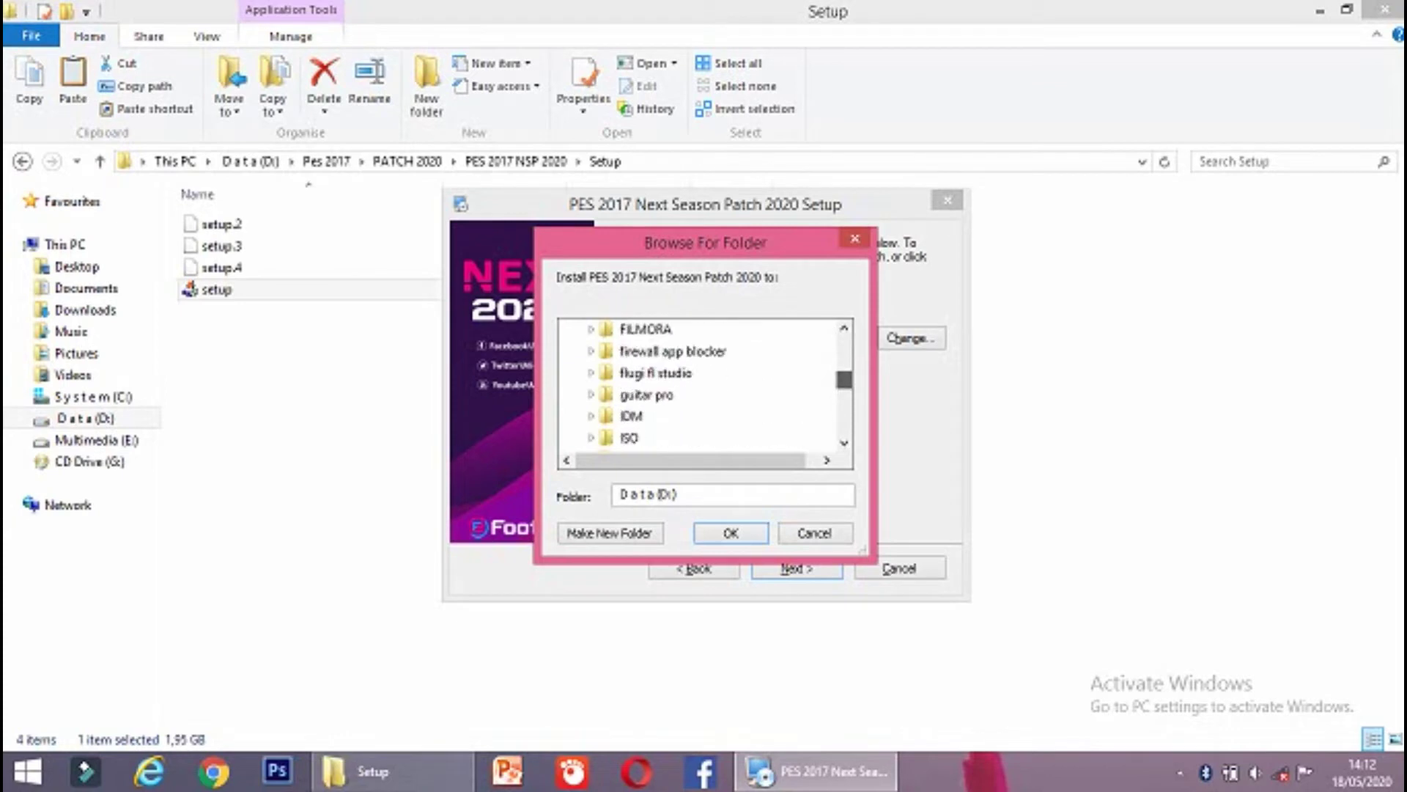
{"action": "scroll", "coordinate": [704, 383], "scroll_direction": "down", "scroll_amount": 5}
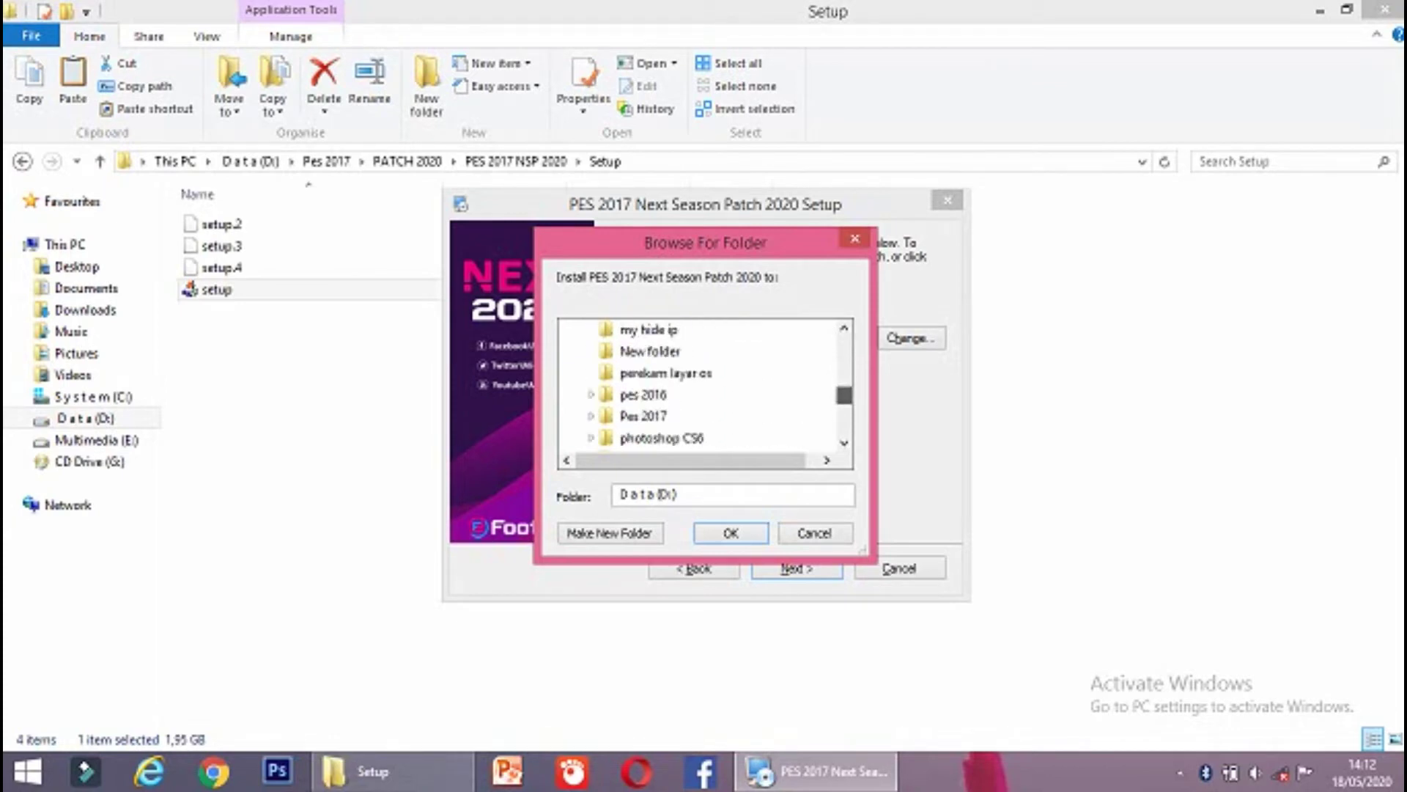
{"action": "scroll", "coordinate": [758, 422], "scroll_direction": "down", "scroll_amount": 1}
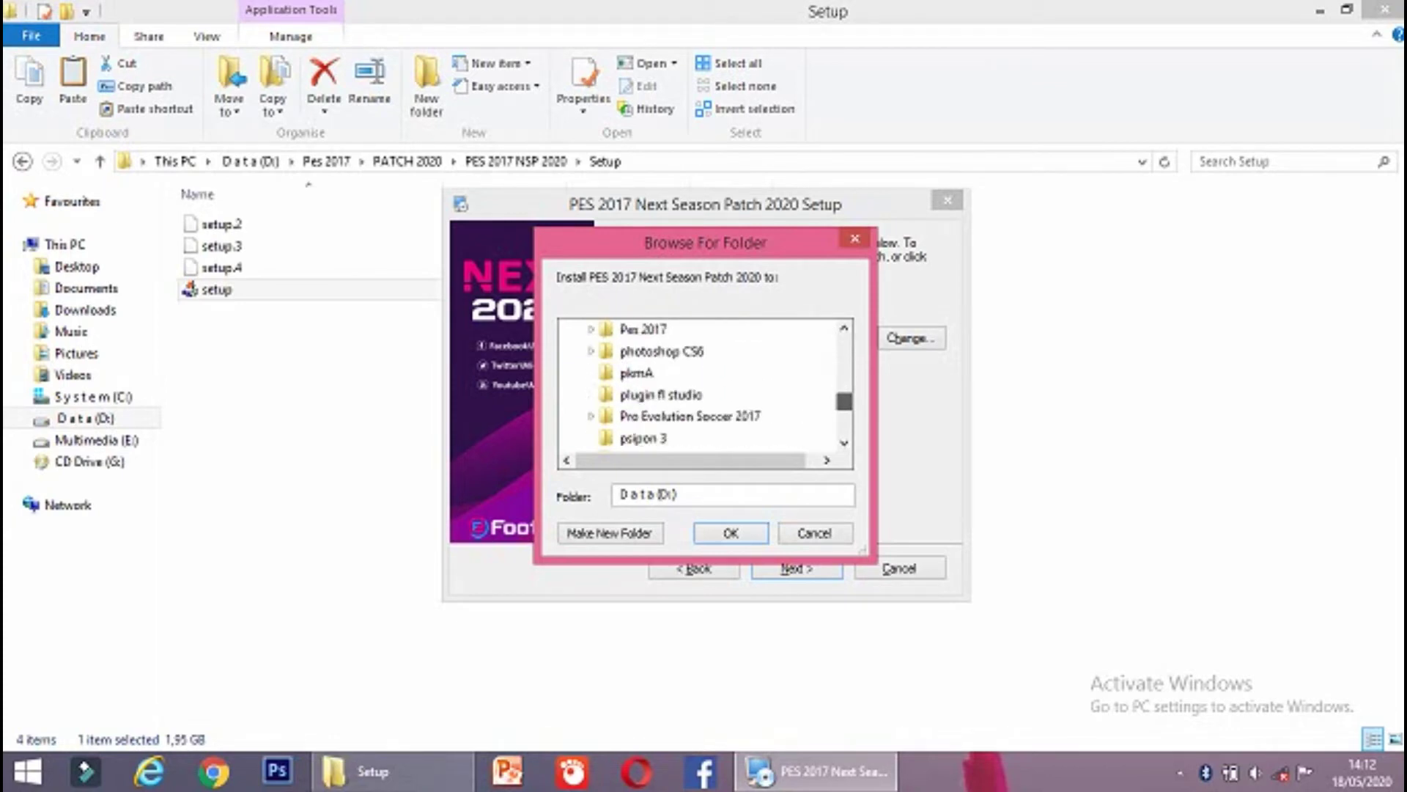
{"action": "left_click", "coordinate": [733, 416]}
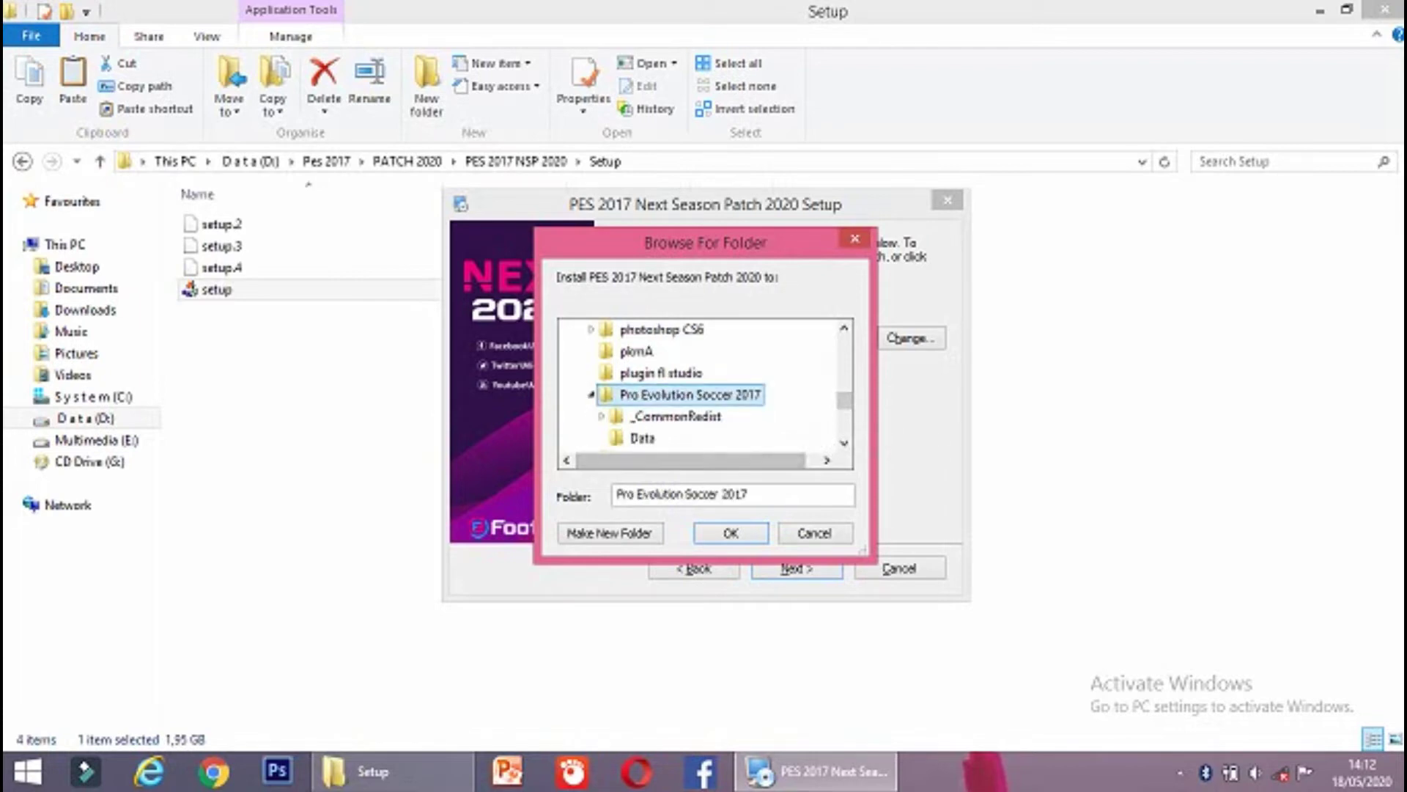
{"action": "scroll", "coordinate": [704, 389], "scroll_direction": "down", "scroll_amount": 1}
{"action": "scroll", "coordinate": [704, 385], "scroll_direction": "down", "scroll_amount": 1}
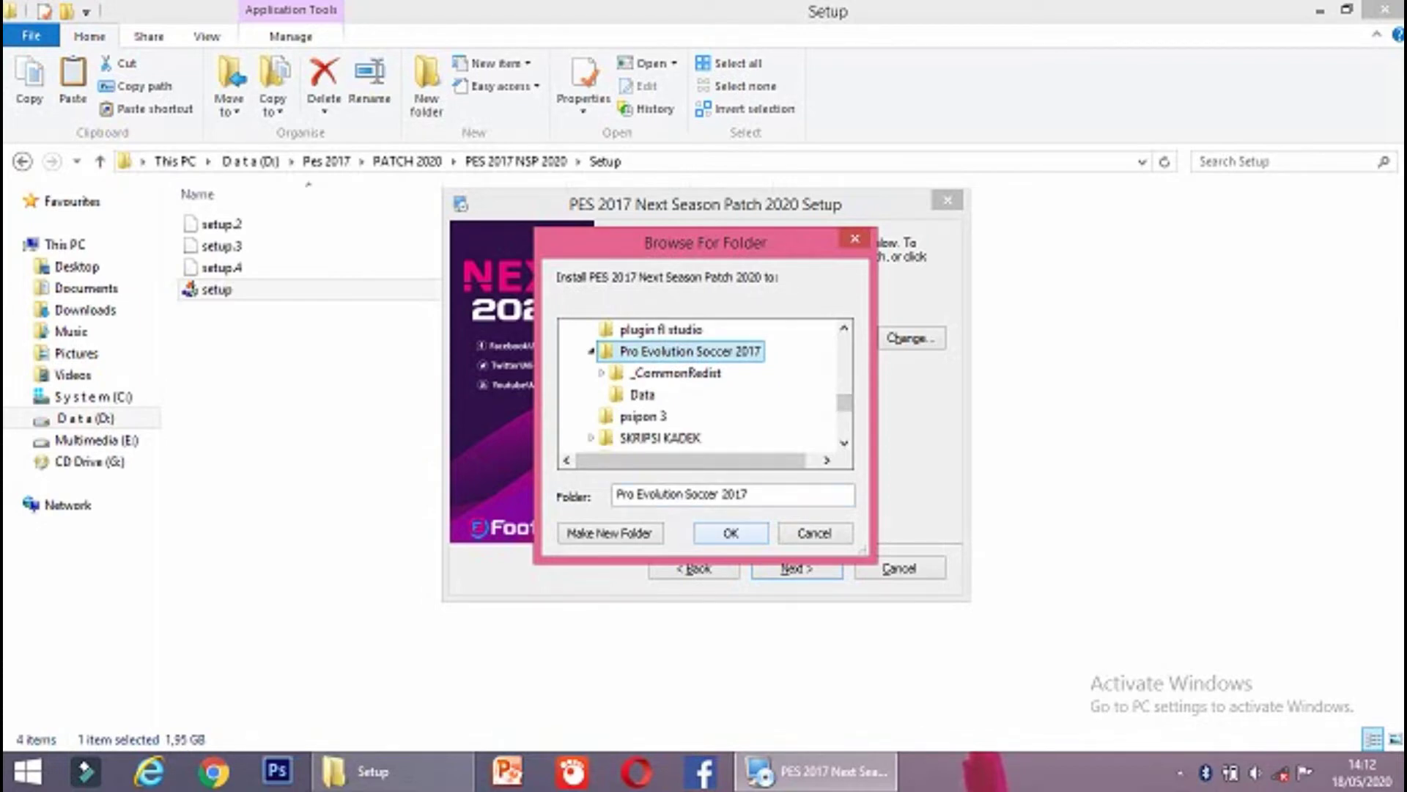
{"action": "left_click", "coordinate": [731, 533]}
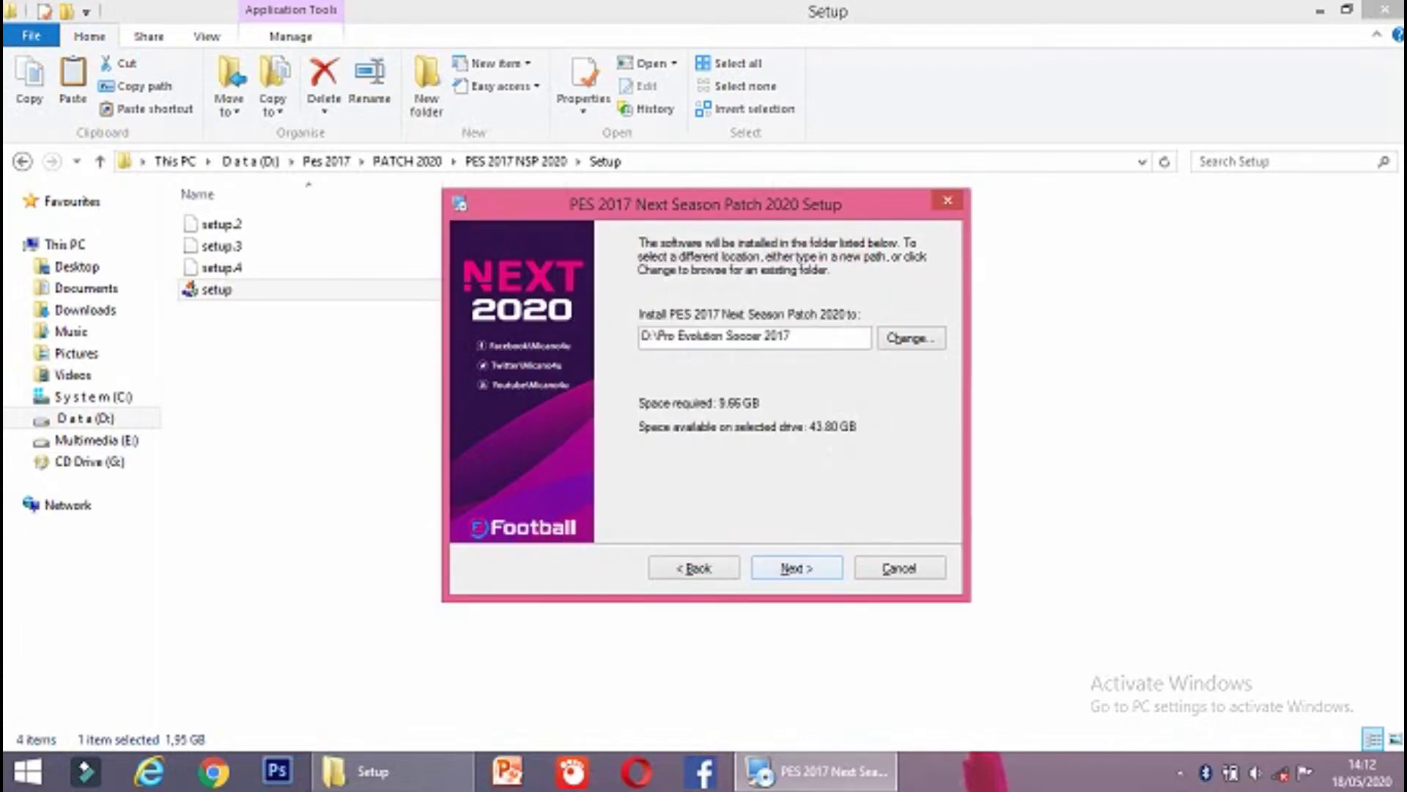
Install PES 2017 Next Season Patch 2020 with the chosen settings and exit the installer once it finishes.
{"action": "left_click", "coordinate": [797, 568]}
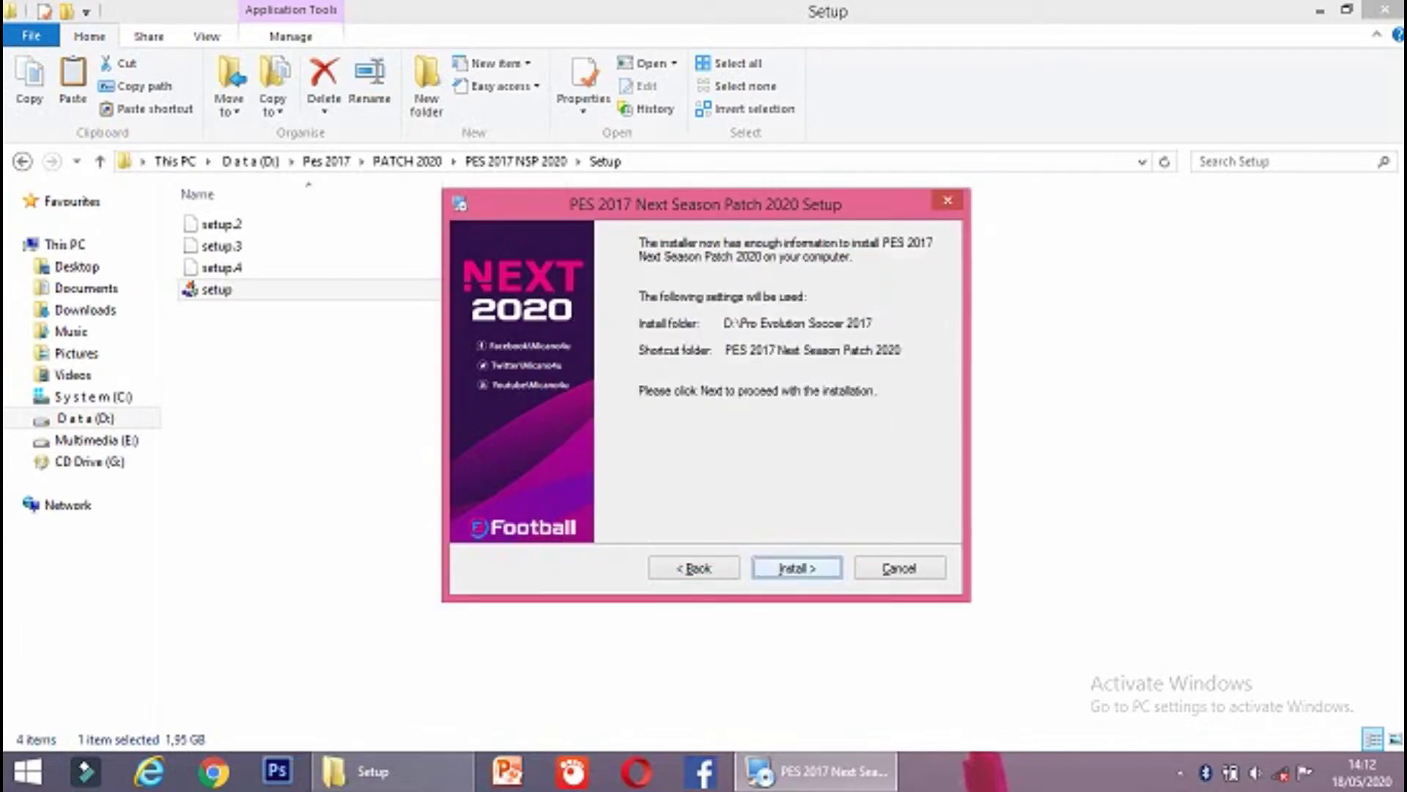
{"action": "key", "text": "Return"}
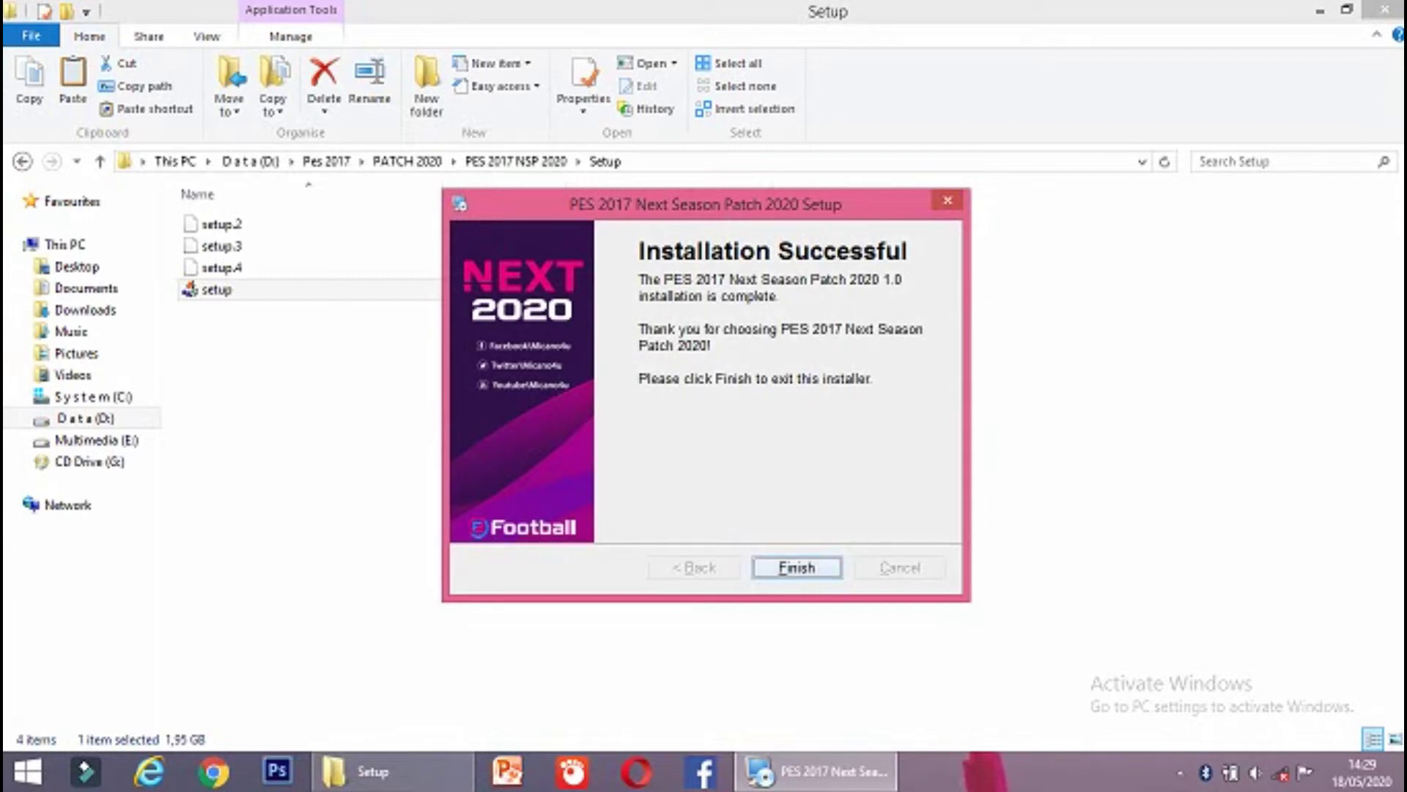
{"action": "key", "text": "Return"}
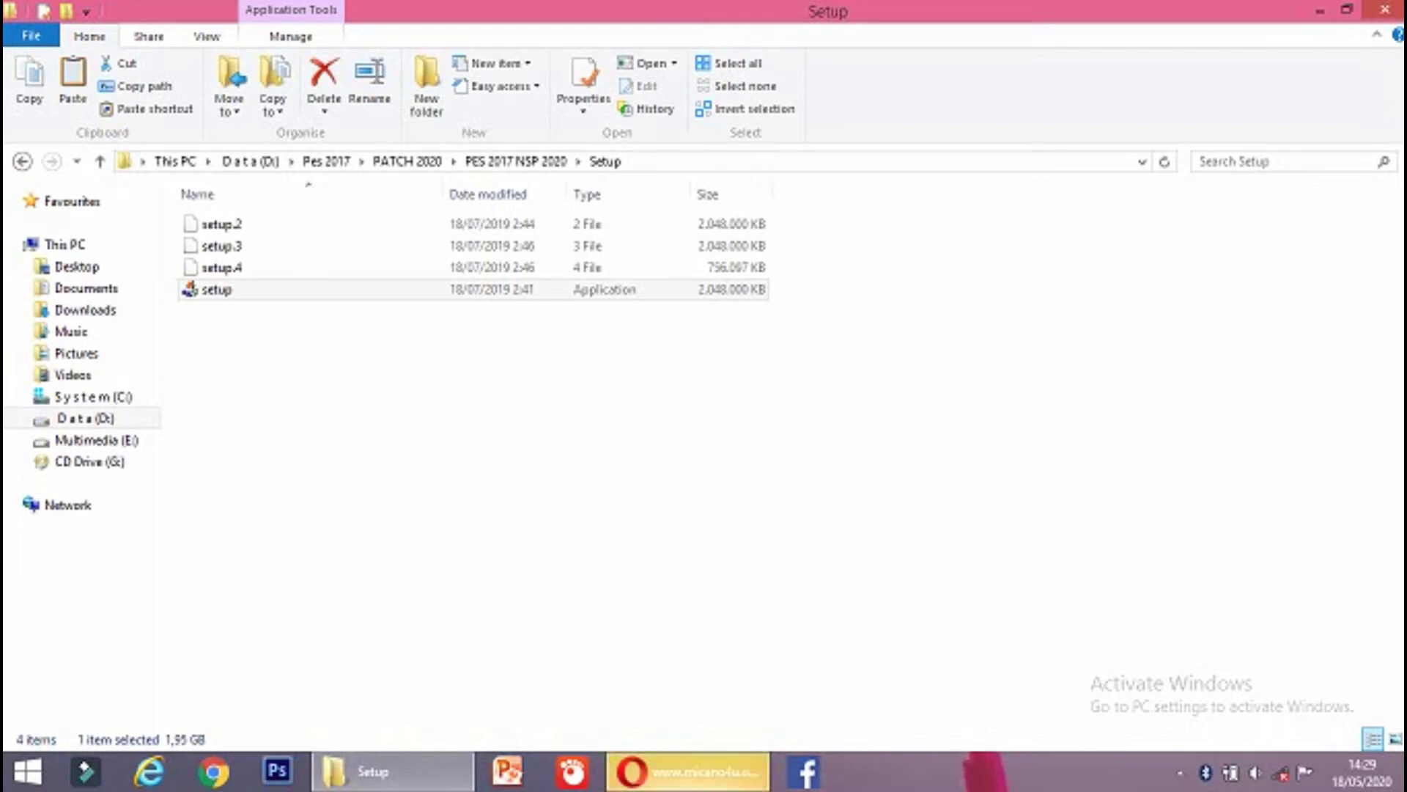
{"action": "mouse_move", "coordinate": [687, 771]}
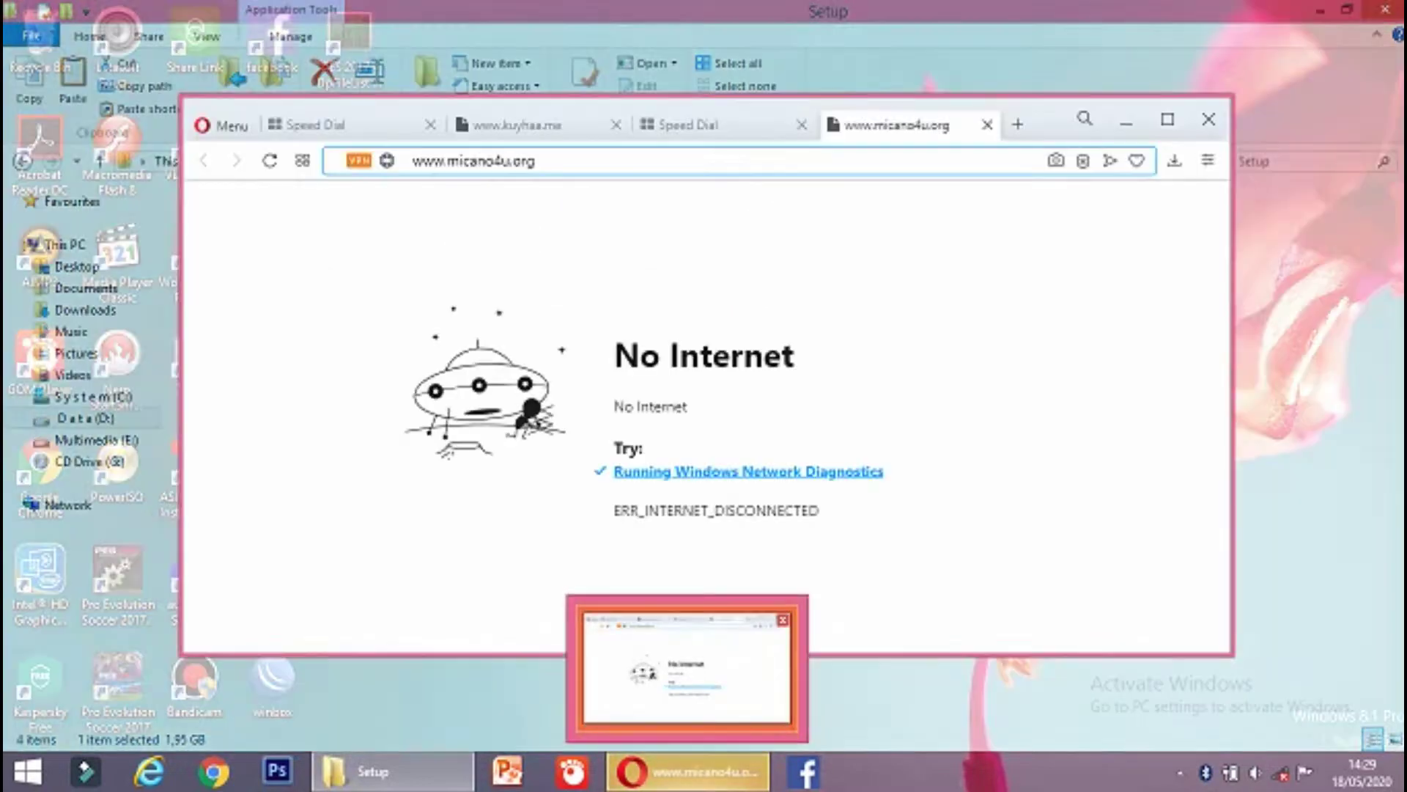
{"action": "mouse_move", "coordinate": [688, 668]}
{"action": "left_click", "coordinate": [782, 619]}
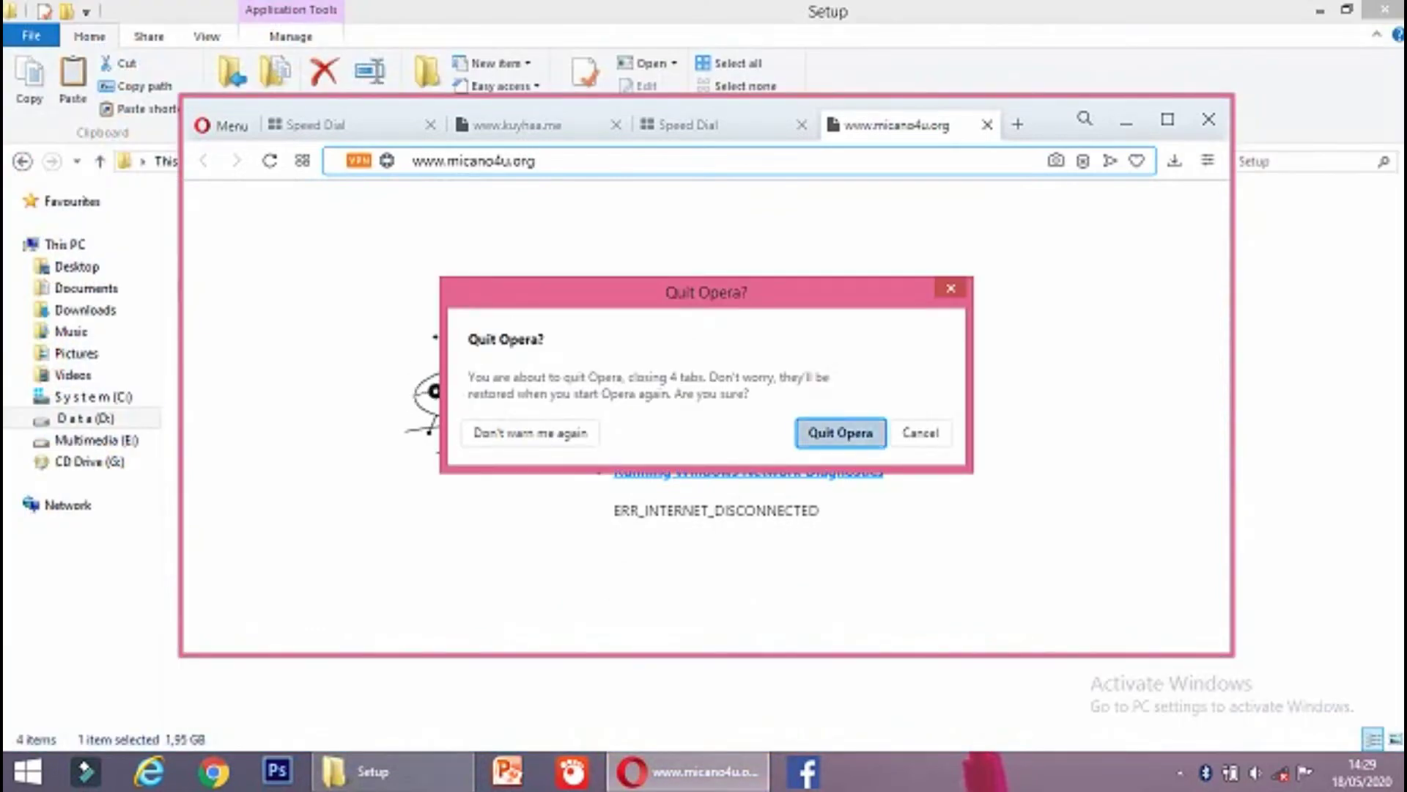
{"action": "left_click", "coordinate": [840, 433]}
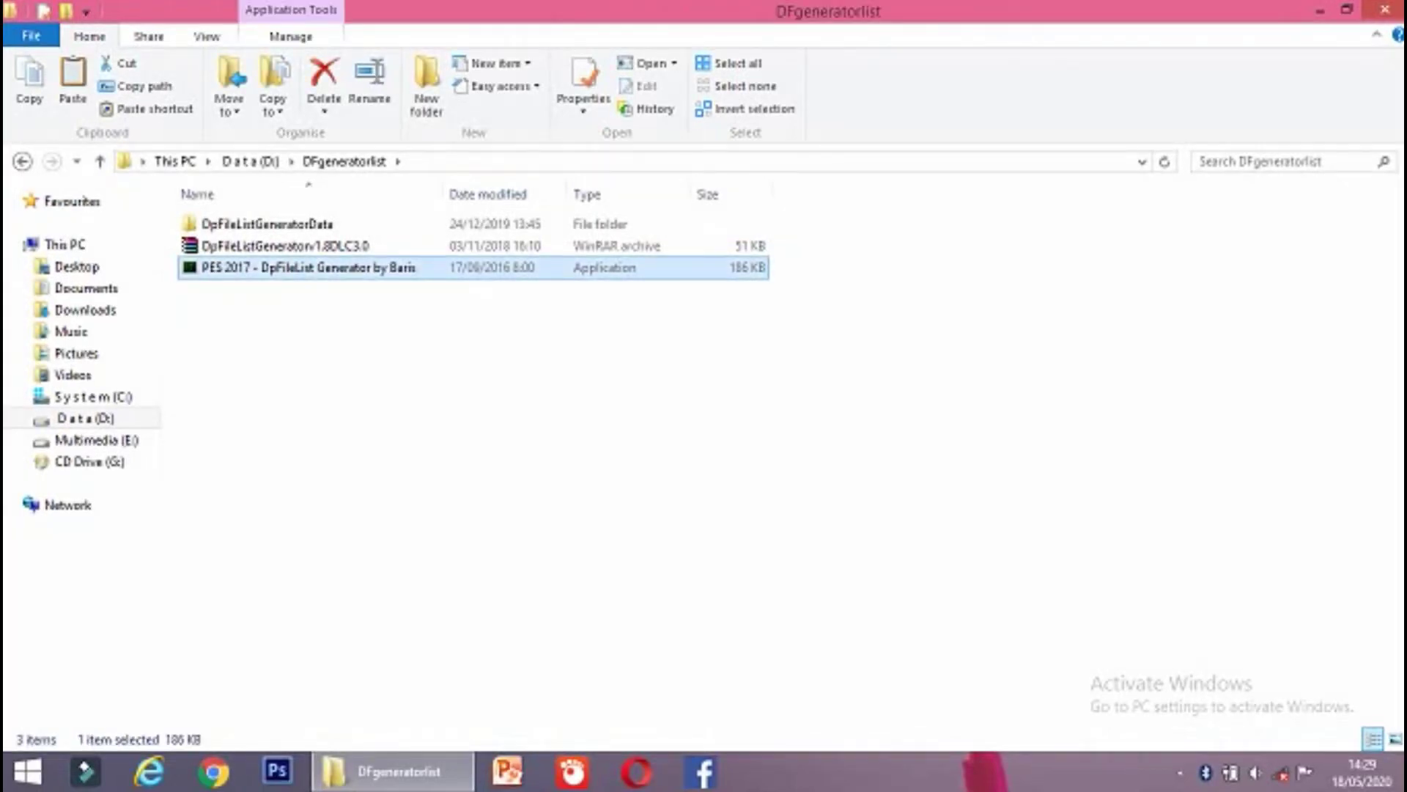
Run the PES 2017 DpFileList Generator as administrator and generate DpFileList.bin for D:\Pro Evolution Soccer 2017\download with DLC v3.0 and all CPKs checked.
{"action": "right_click", "coordinate": [281, 267]}
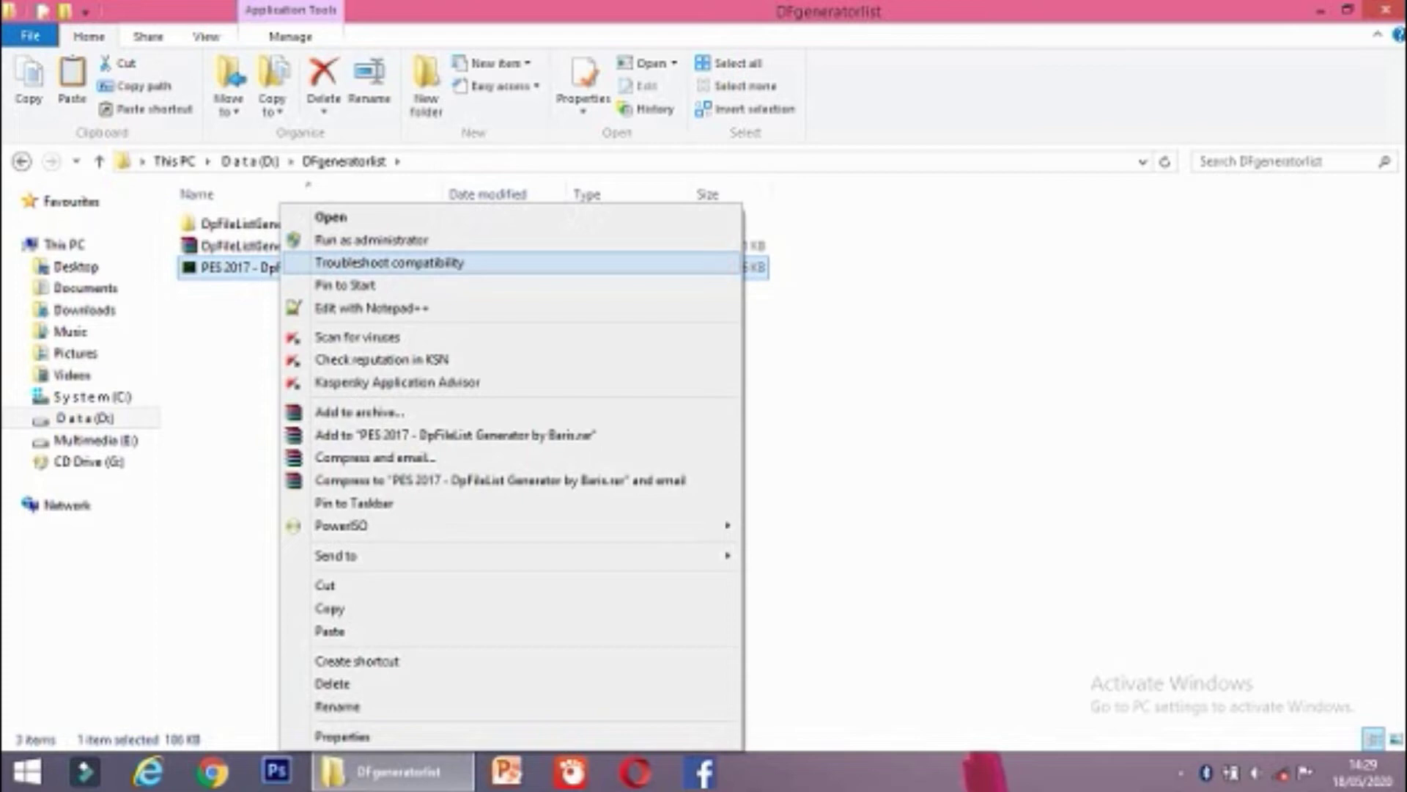
{"action": "left_click", "coordinate": [372, 240]}
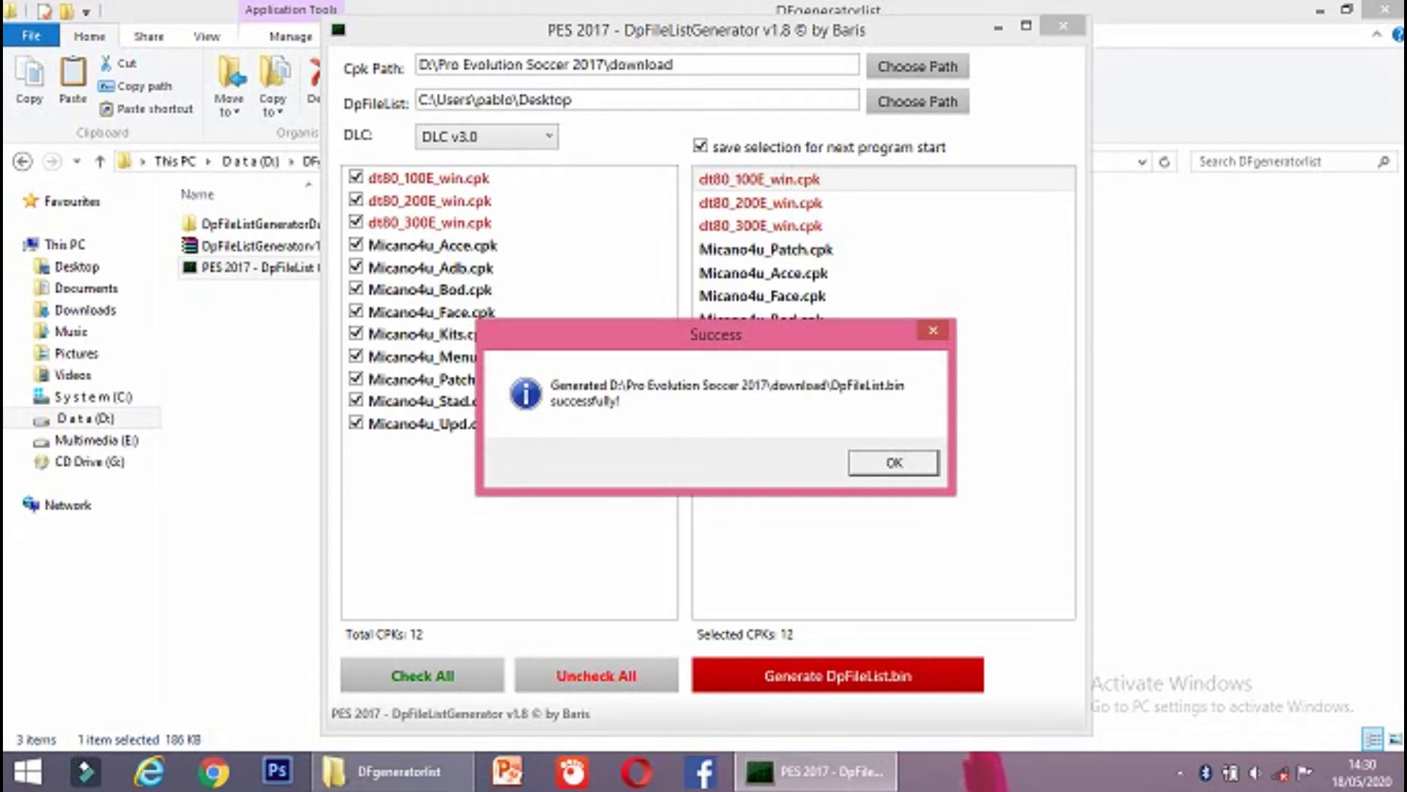
{"action": "key", "text": "Return"}
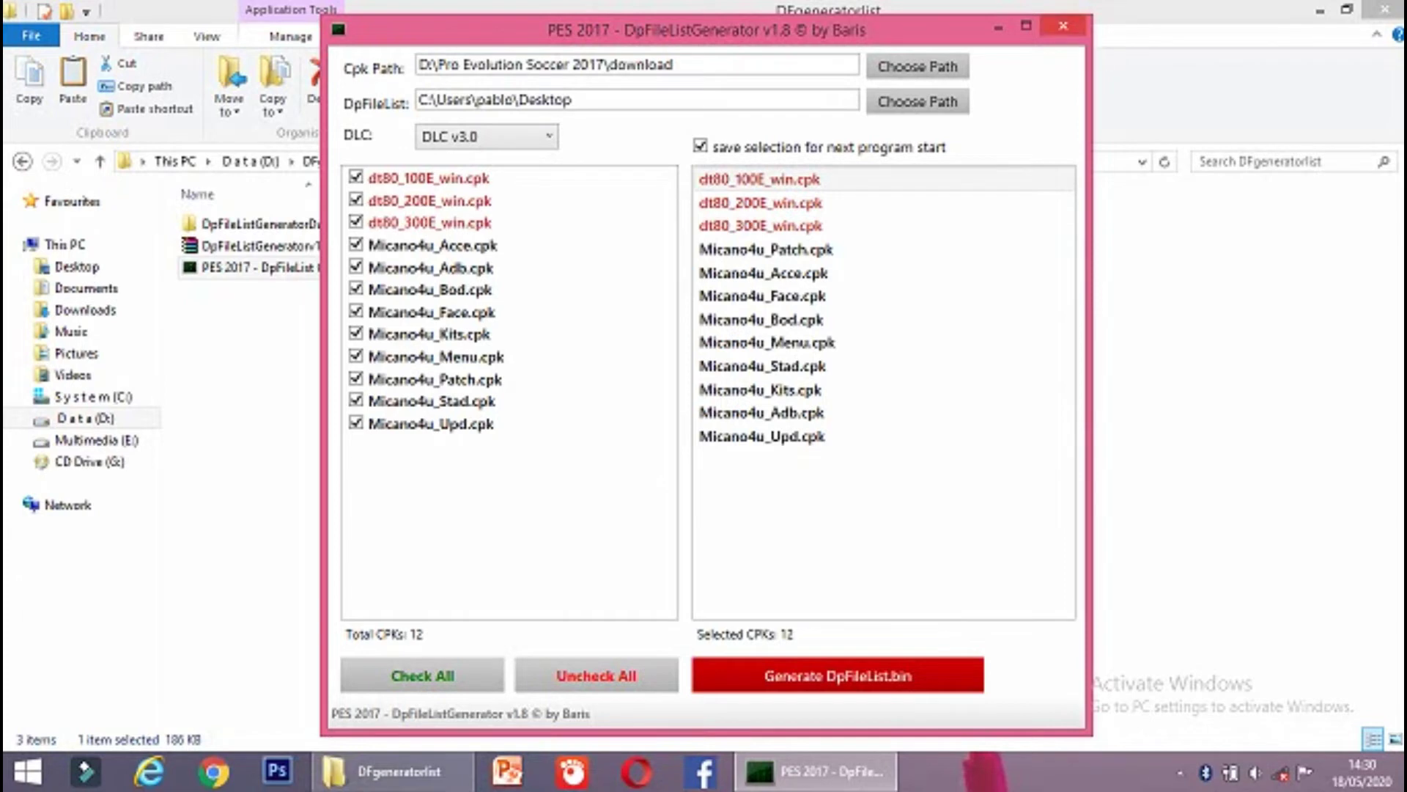
{"action": "left_click", "coordinate": [1064, 26]}
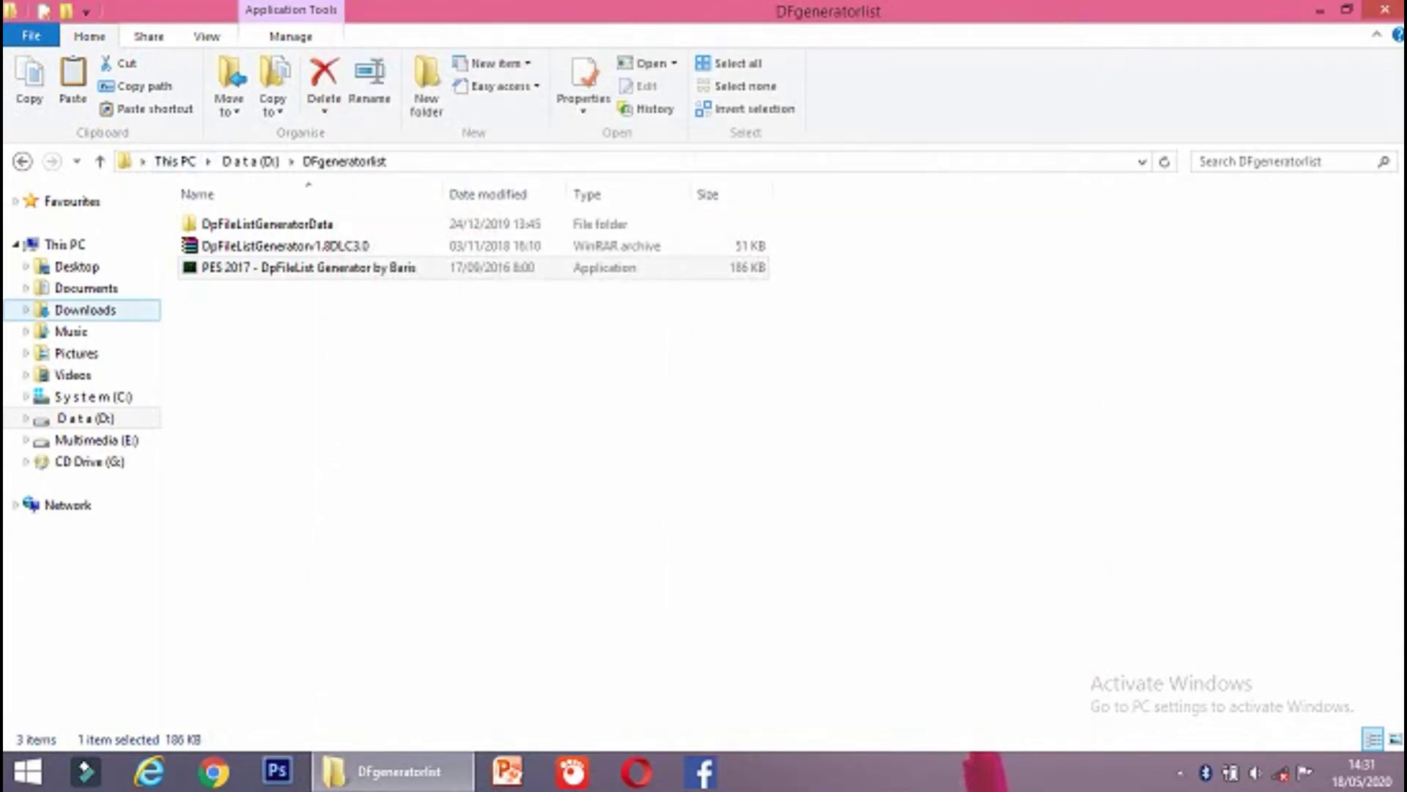
Copy the EDIT00000000 file from KONAMI\Pro Evolution Soccer 2017\save inside the extracted PES 2017 NSP 2020 folder.
{"action": "left_click", "coordinate": [22, 161]}
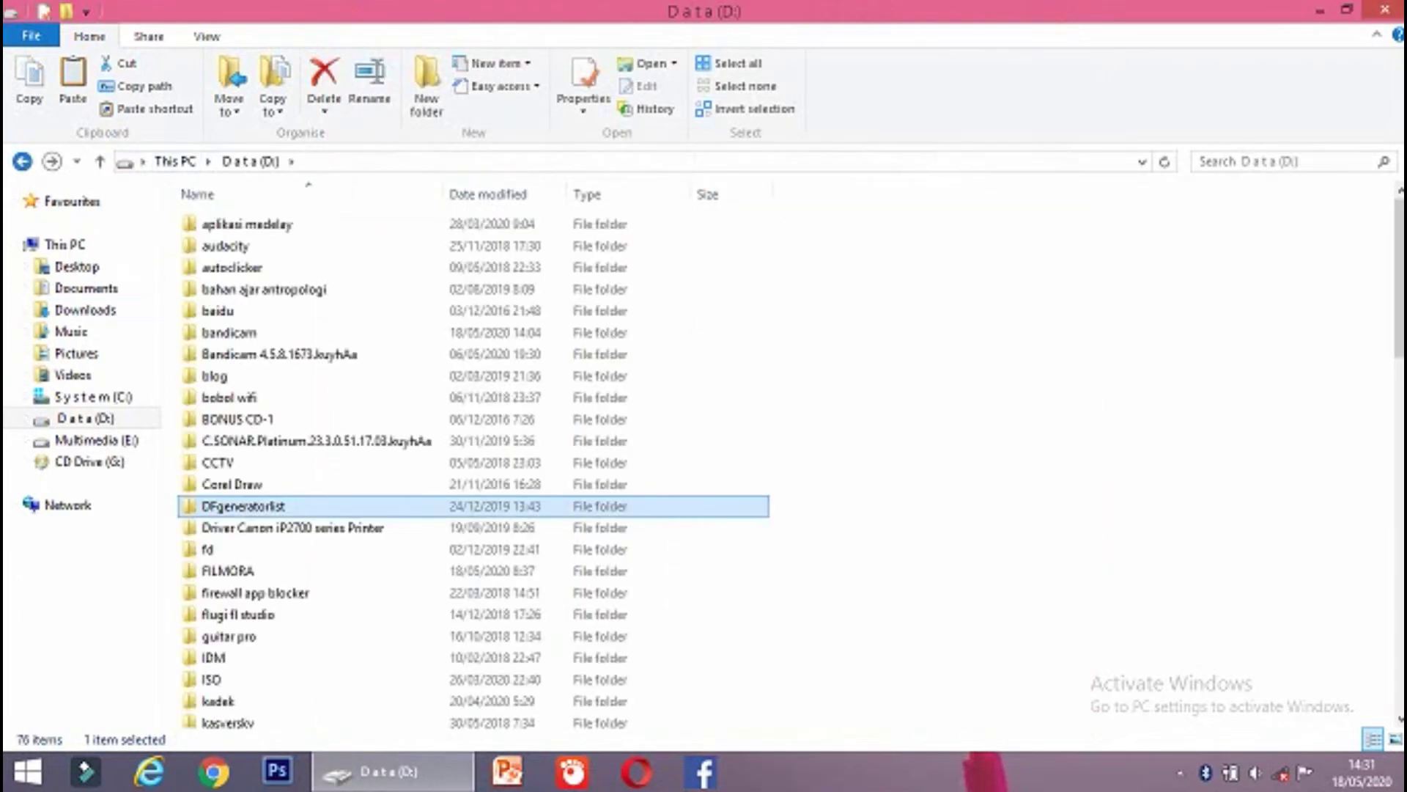
{"action": "left_click", "coordinate": [22, 161]}
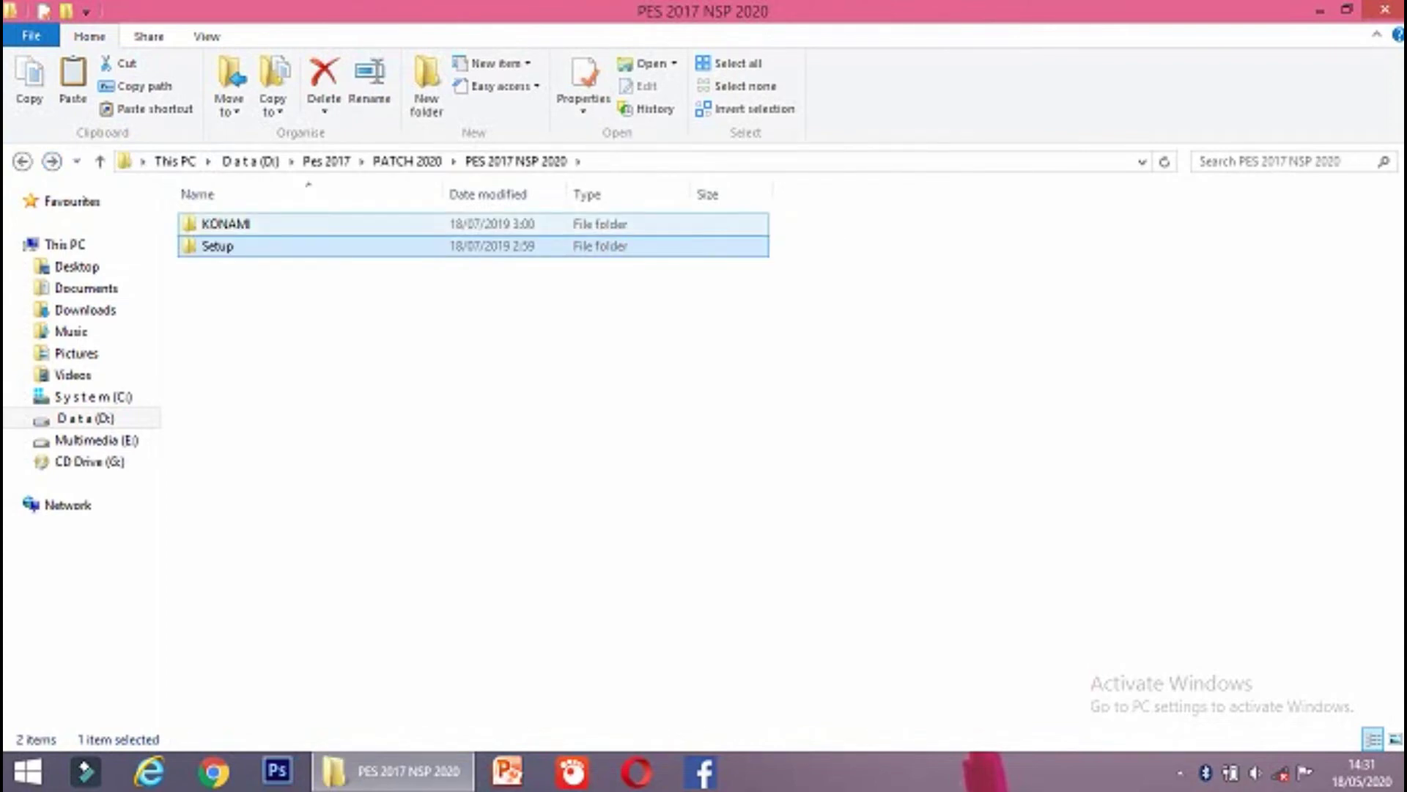
{"action": "left_click", "coordinate": [225, 223]}
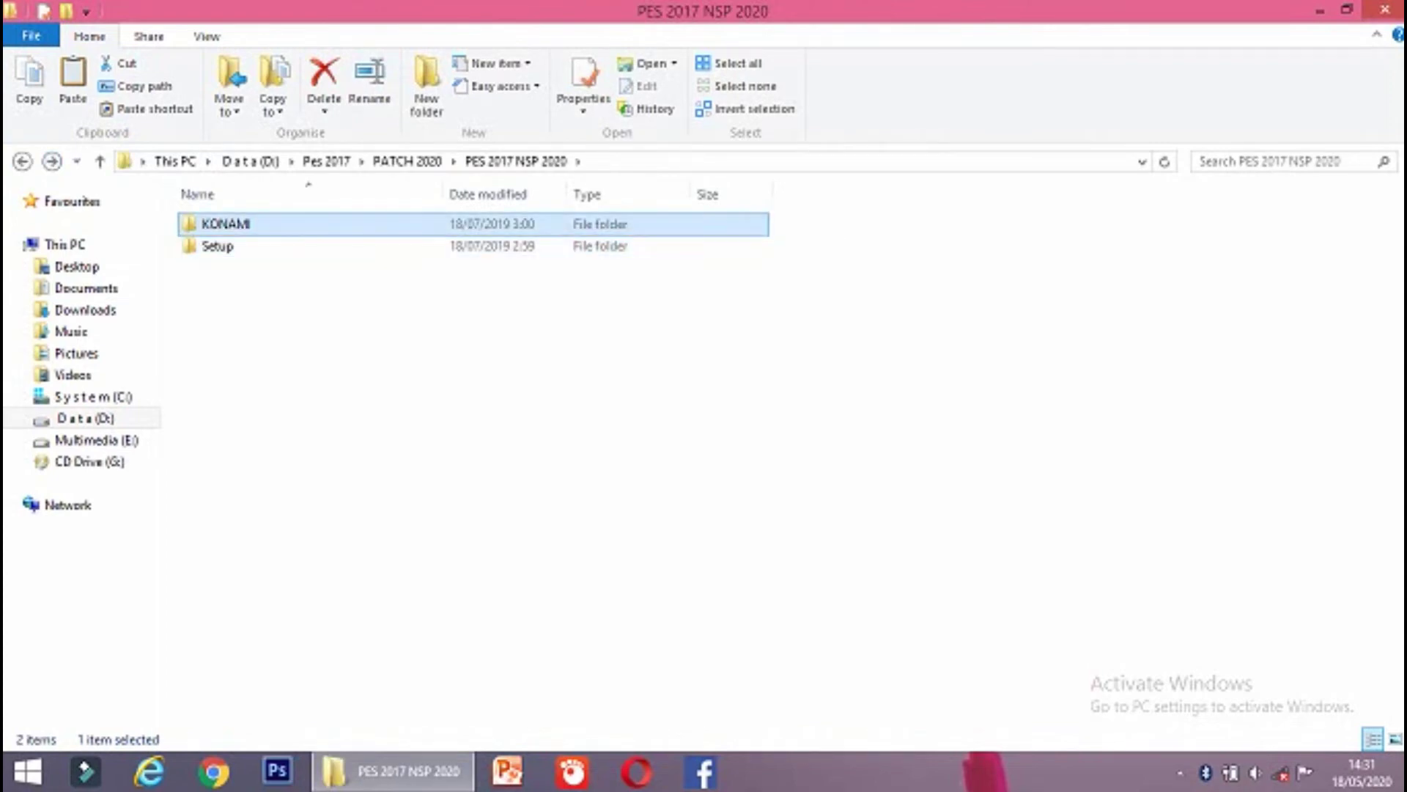
{"action": "key", "text": "Return"}
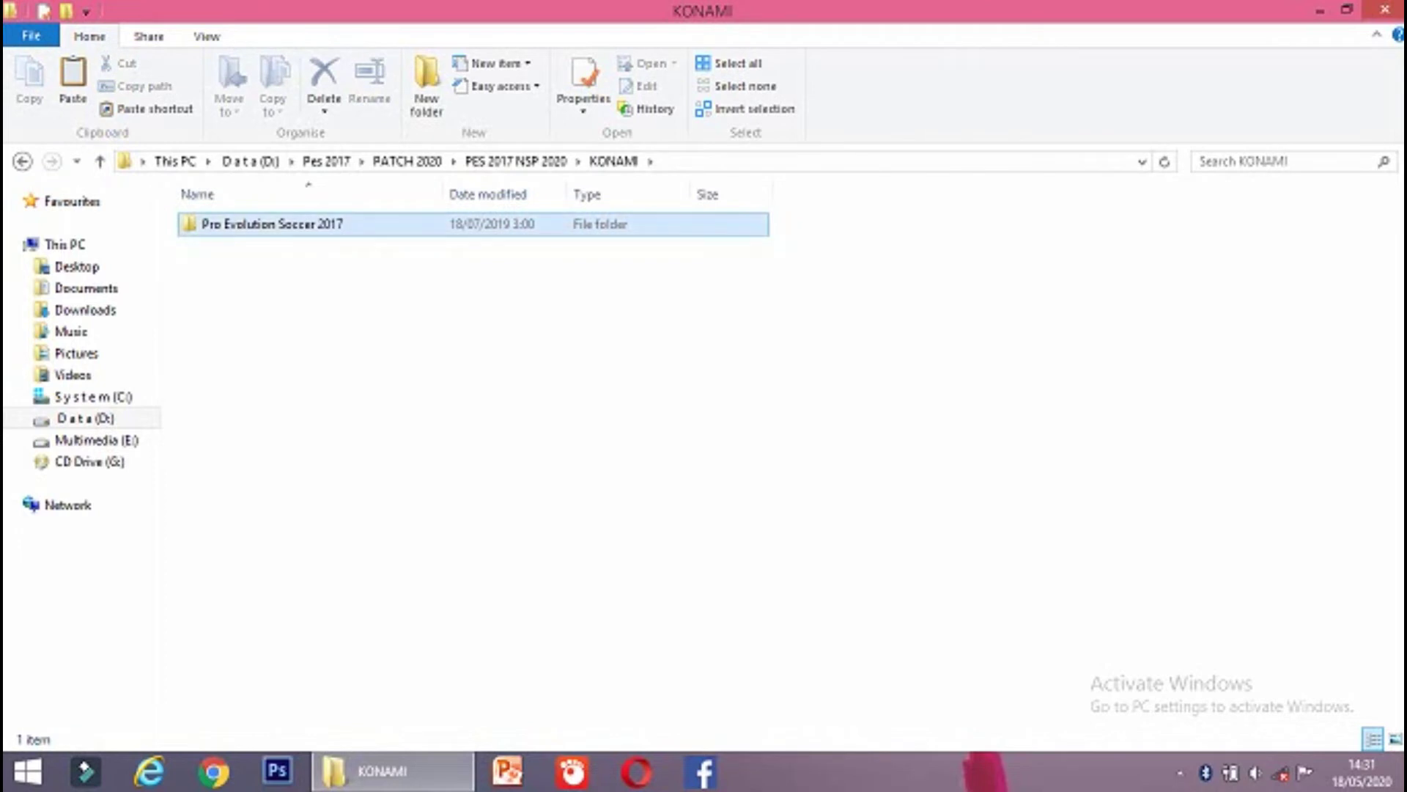
{"action": "key", "text": "Return"}
{"action": "left_click", "coordinate": [220, 224]}
{"action": "key", "text": "Return"}
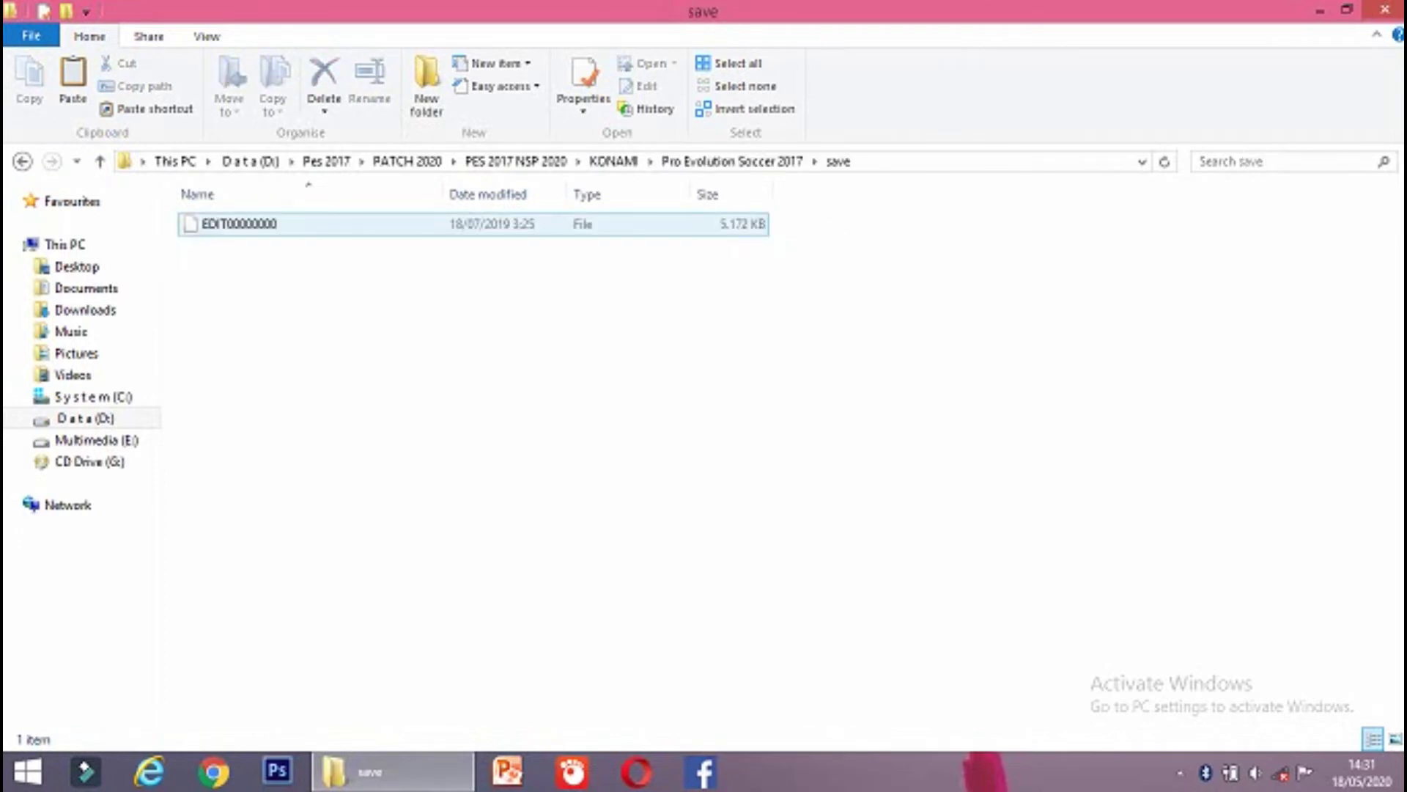
{"action": "left_click", "coordinate": [220, 223]}
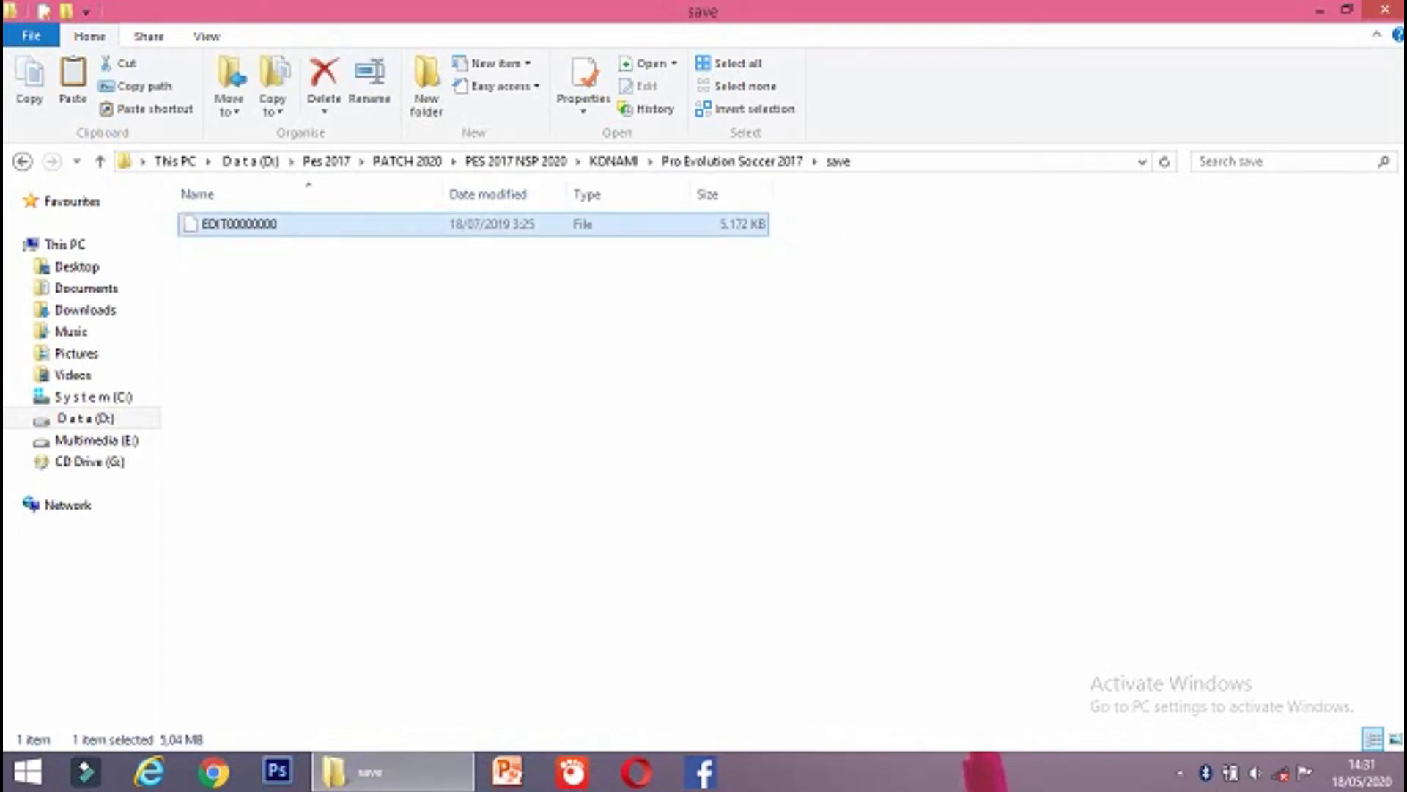
{"action": "right_click", "coordinate": [258, 224]}
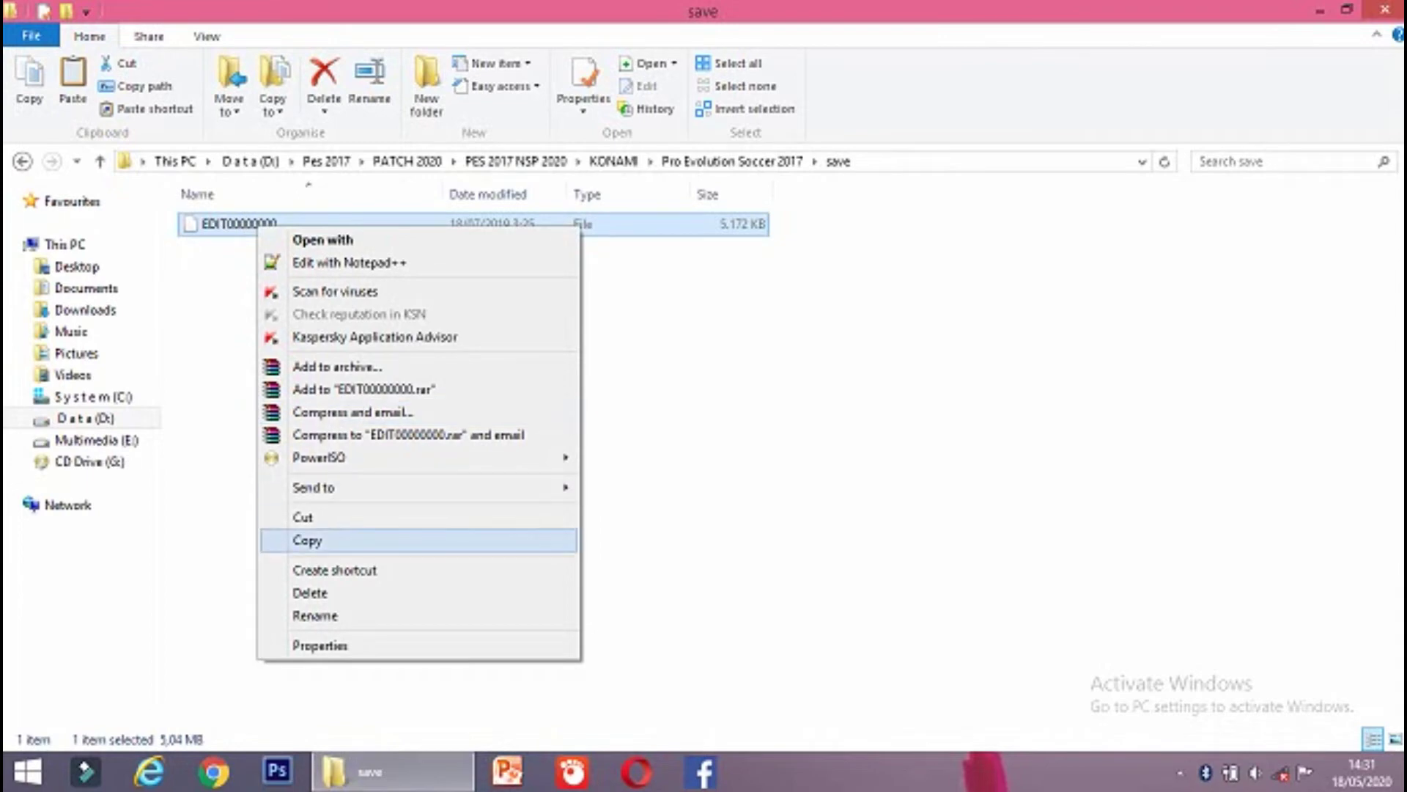
{"action": "left_click", "coordinate": [315, 540]}
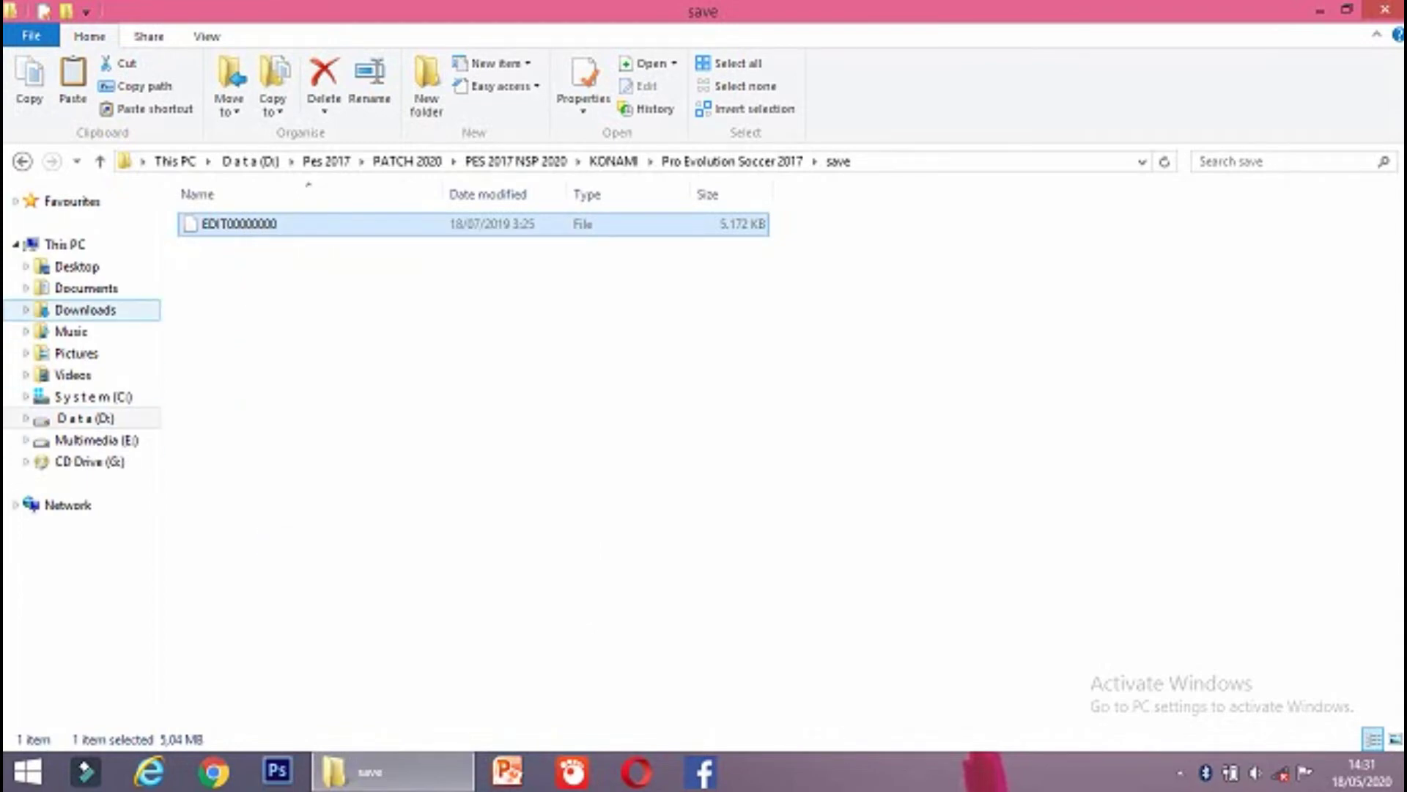
Paste the patch's EDIT00000000 file into Documents\KONAMI\Pro Evolution Soccer 2017\save, check the folder's files and close the window.
{"action": "left_click", "coordinate": [86, 288]}
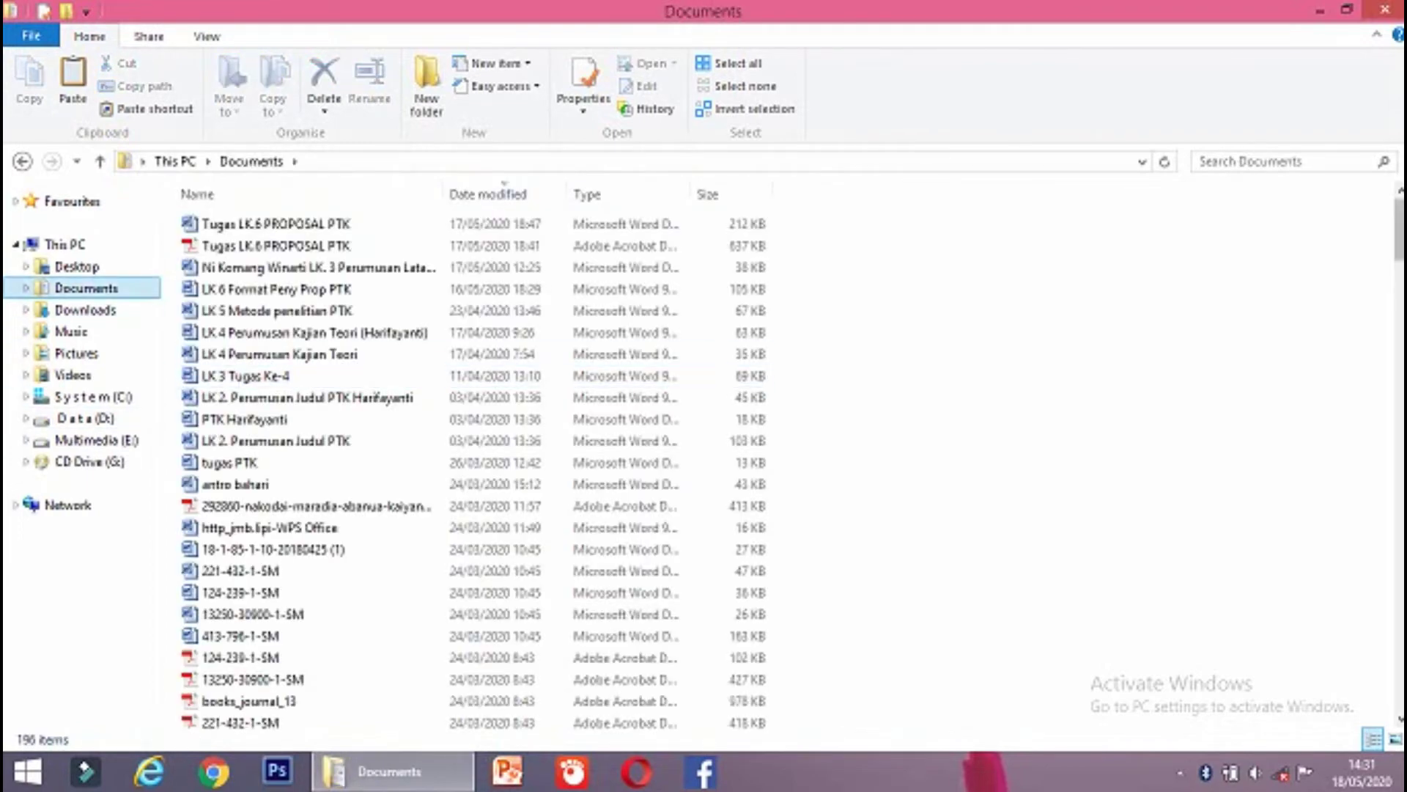
{"action": "left_click_drag", "start_coordinate": [1400, 230], "coordinate": [1400, 678]}
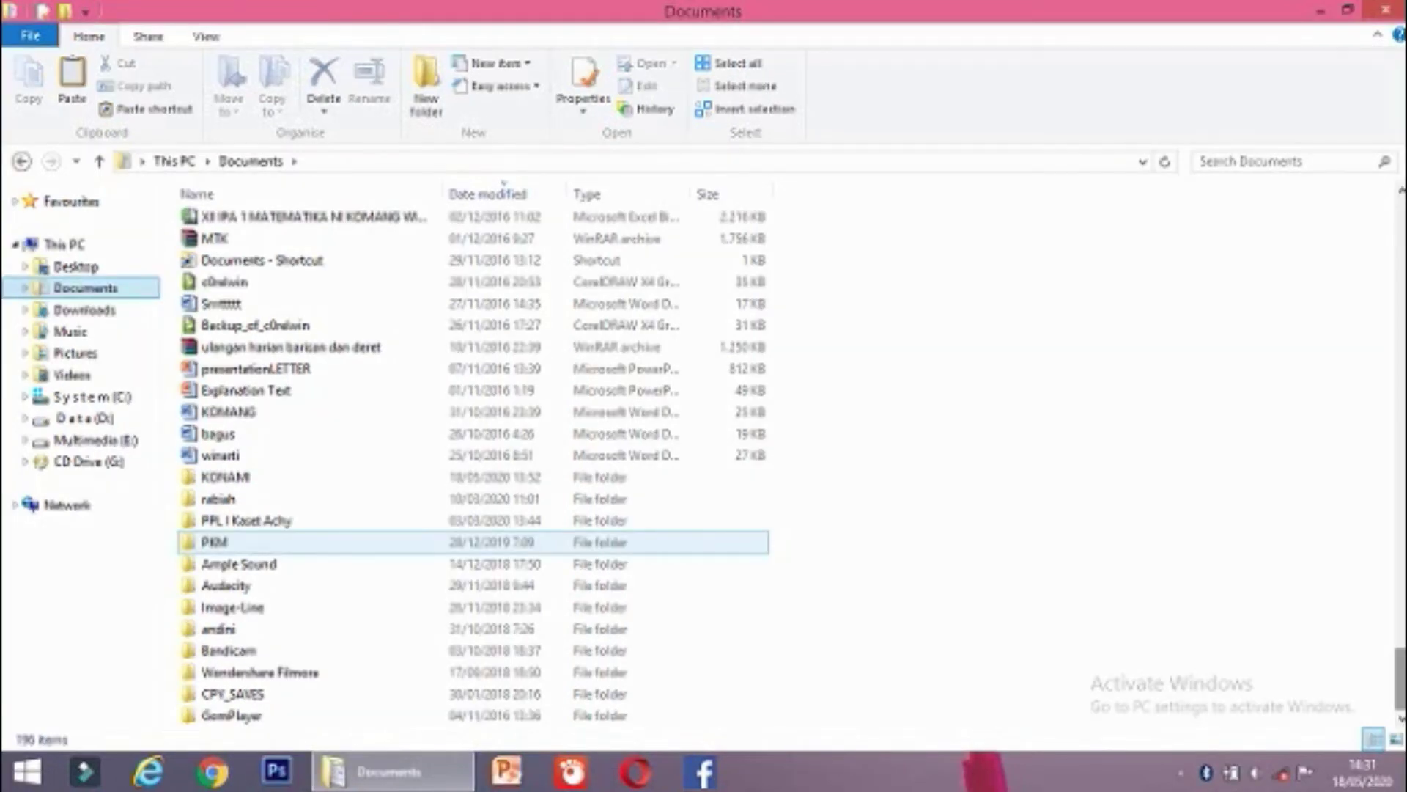
{"action": "double_click", "coordinate": [225, 476]}
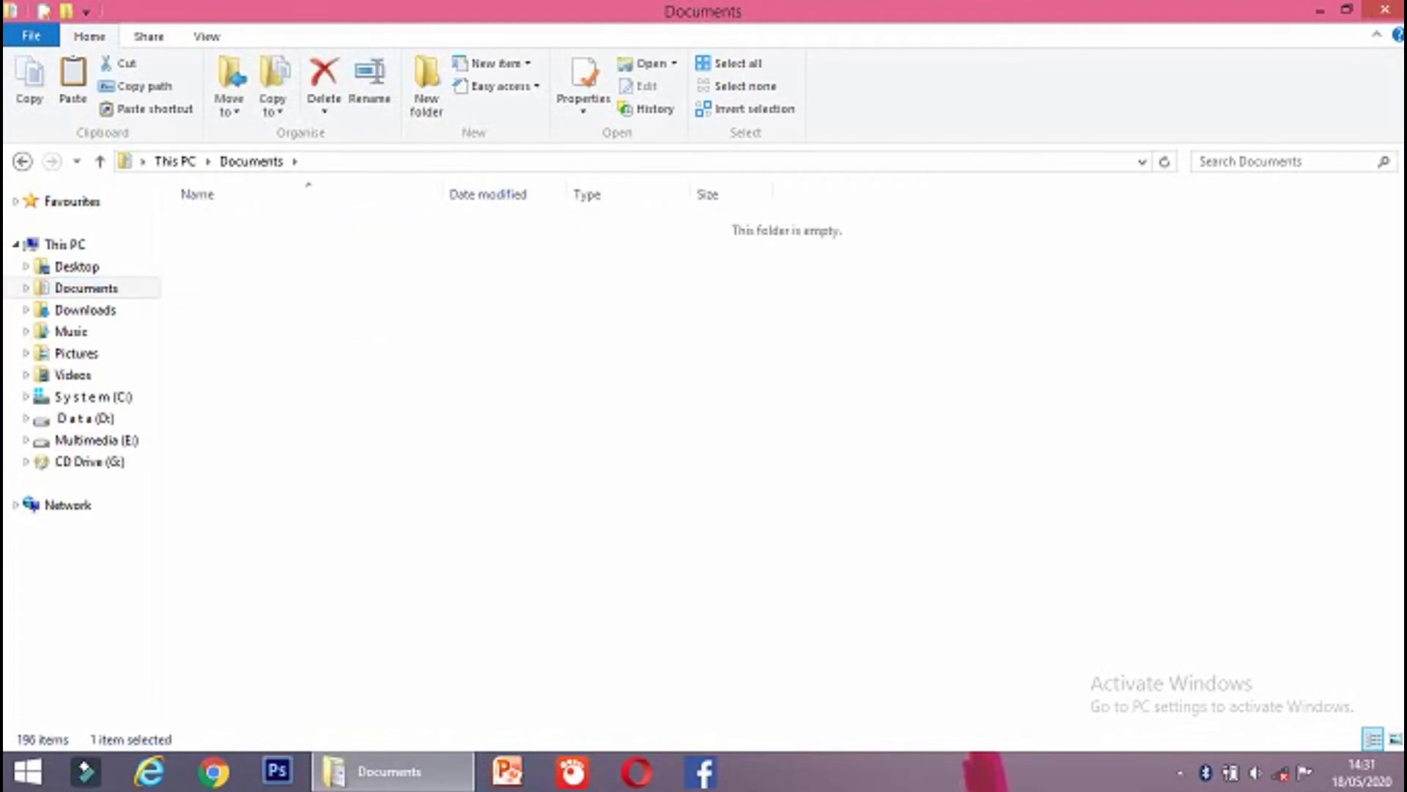
{"action": "double_click", "coordinate": [271, 224]}
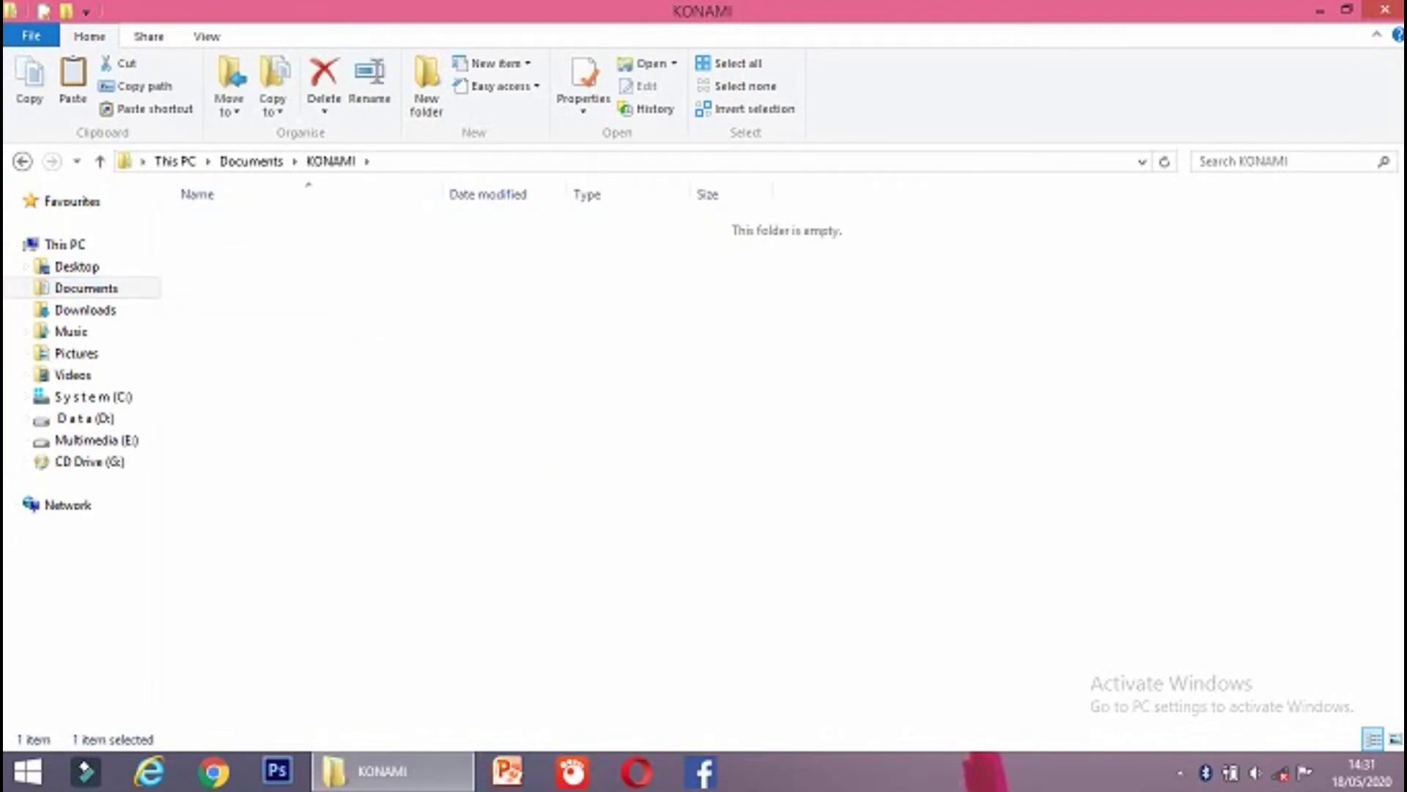
{"action": "double_click", "coordinate": [272, 224]}
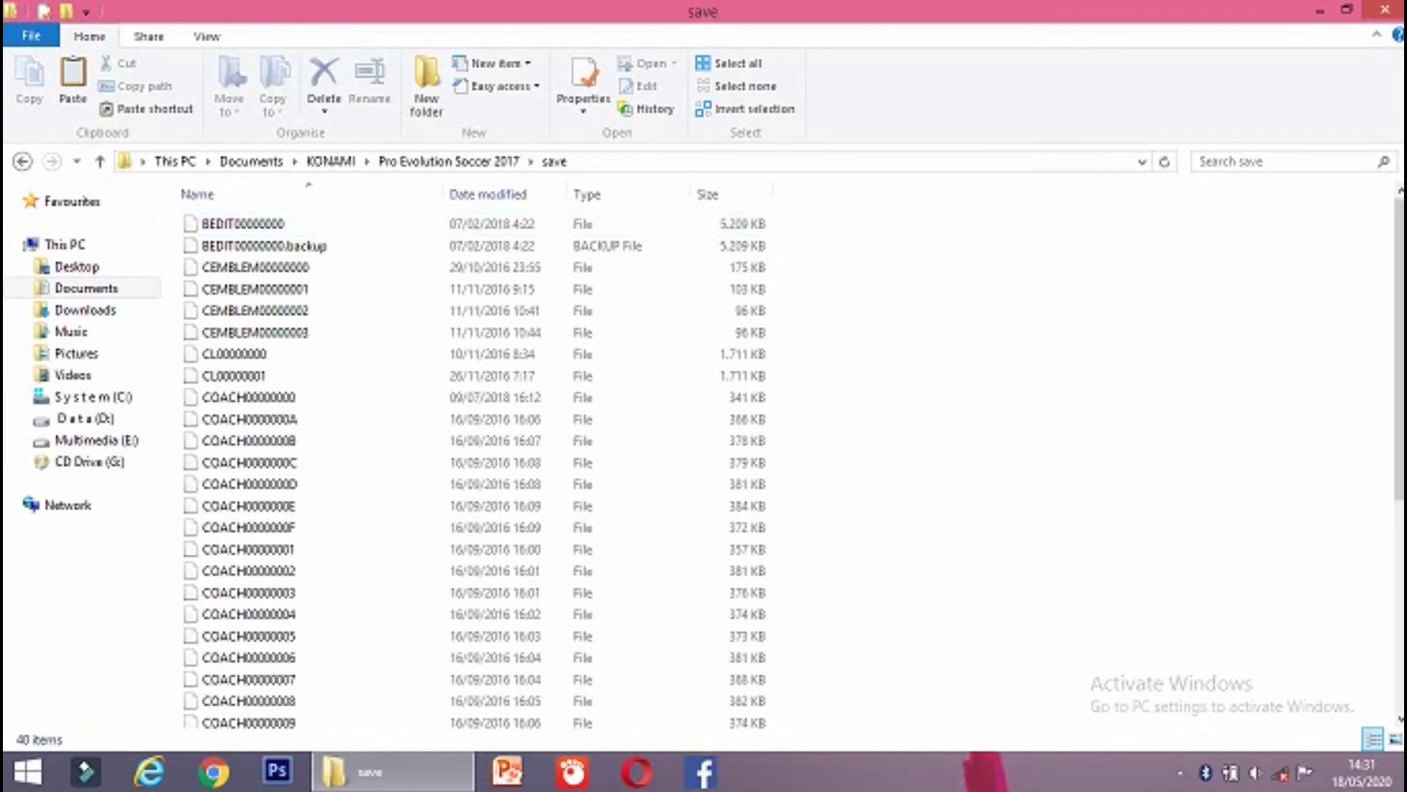
{"action": "key", "text": "ctrl+v"}
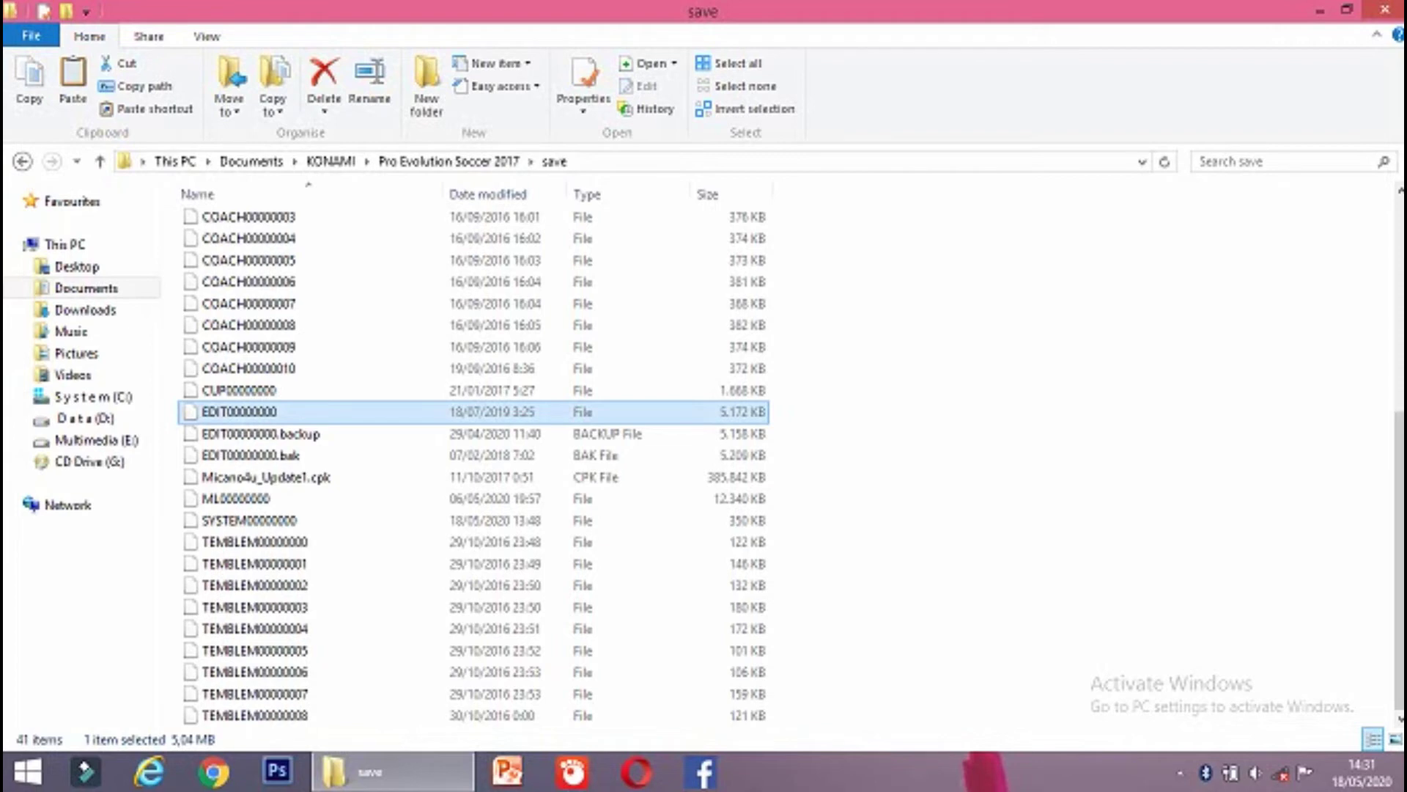
{"action": "scroll", "coordinate": [477, 469], "scroll_direction": "up", "scroll_amount": 6}
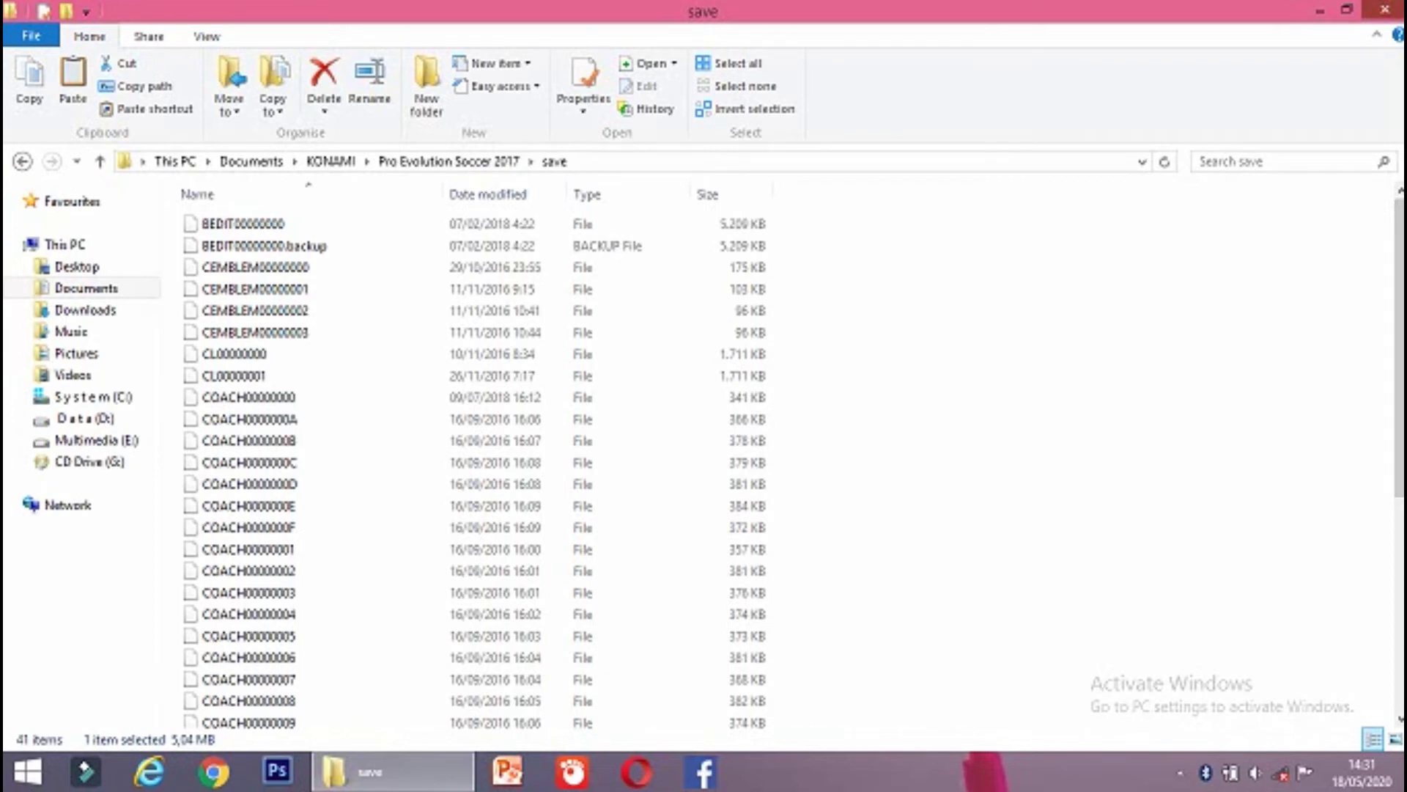
{"action": "left_click", "coordinate": [1385, 9]}
{"action": "right_click", "coordinate": [670, 167]}
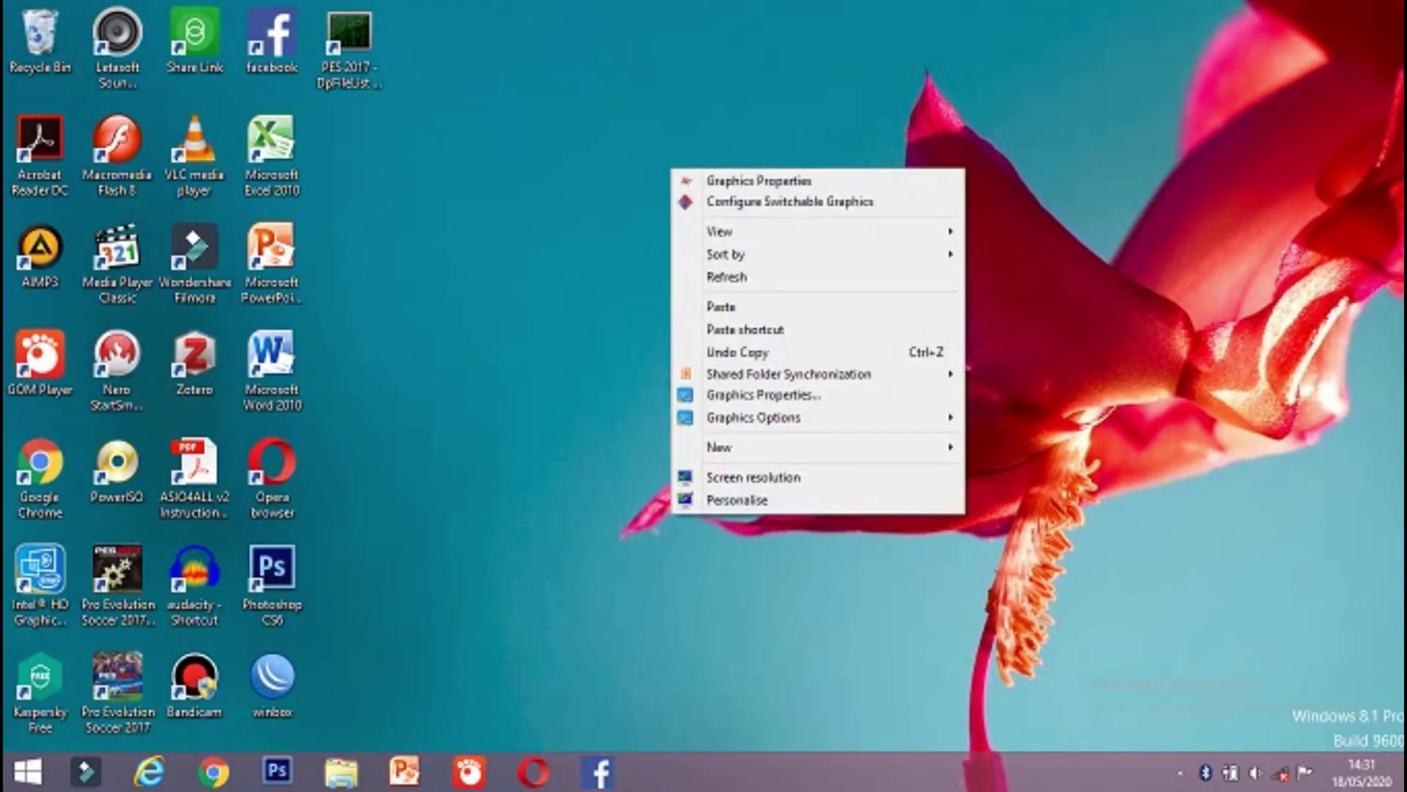
{"action": "left_click", "coordinate": [726, 276]}
{"action": "right_click", "coordinate": [647, 212]}
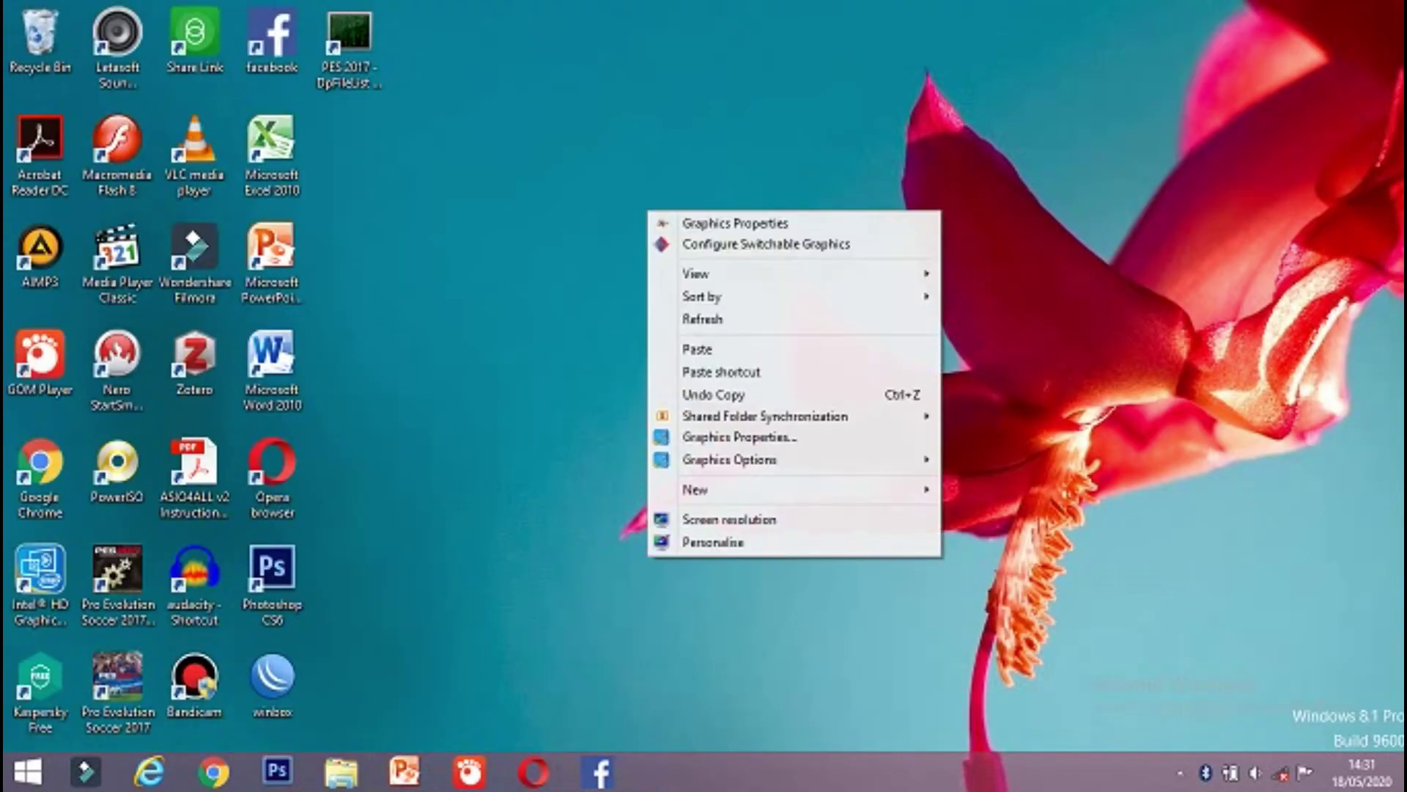
{"action": "left_click", "coordinate": [693, 319]}
{"action": "right_click", "coordinate": [558, 146]}
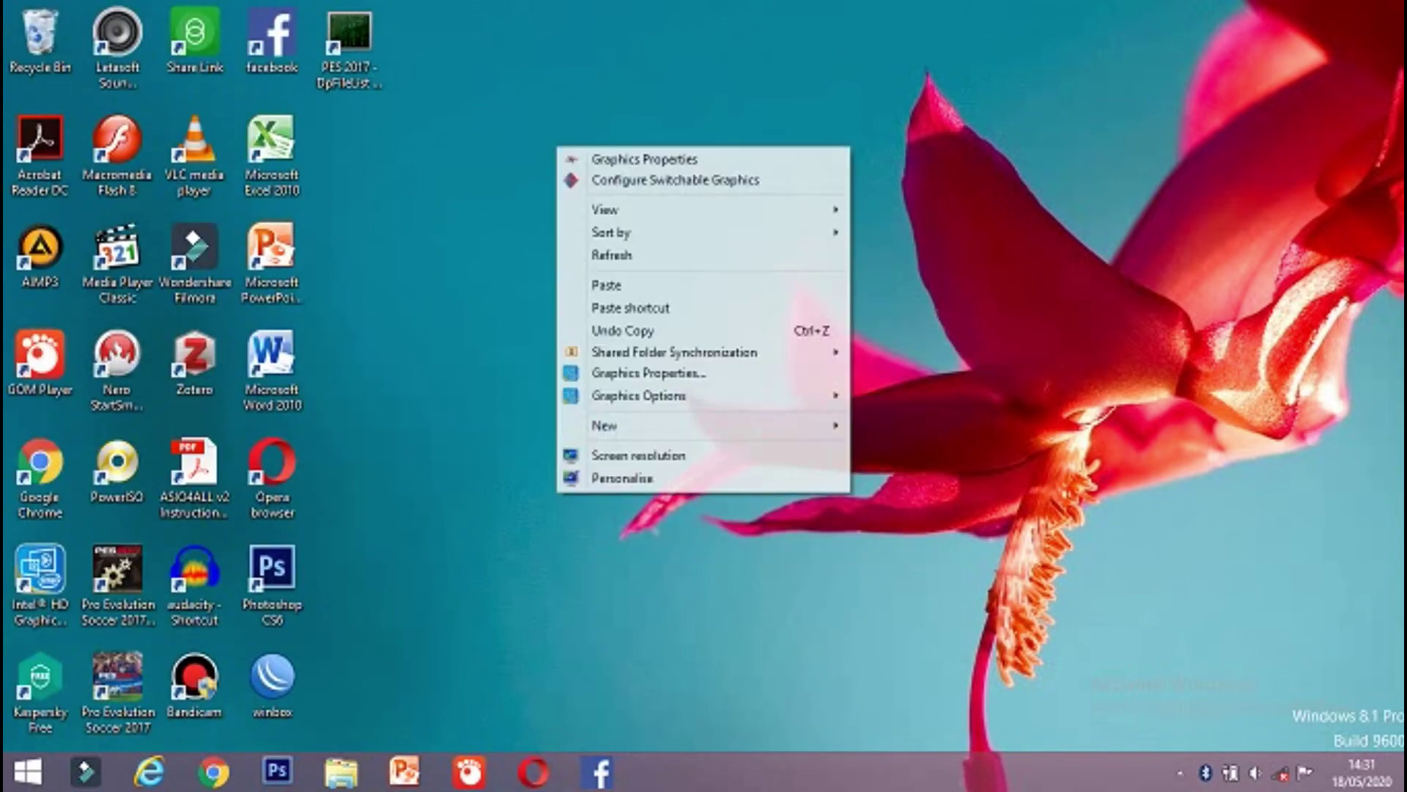
{"action": "left_click", "coordinate": [612, 254]}
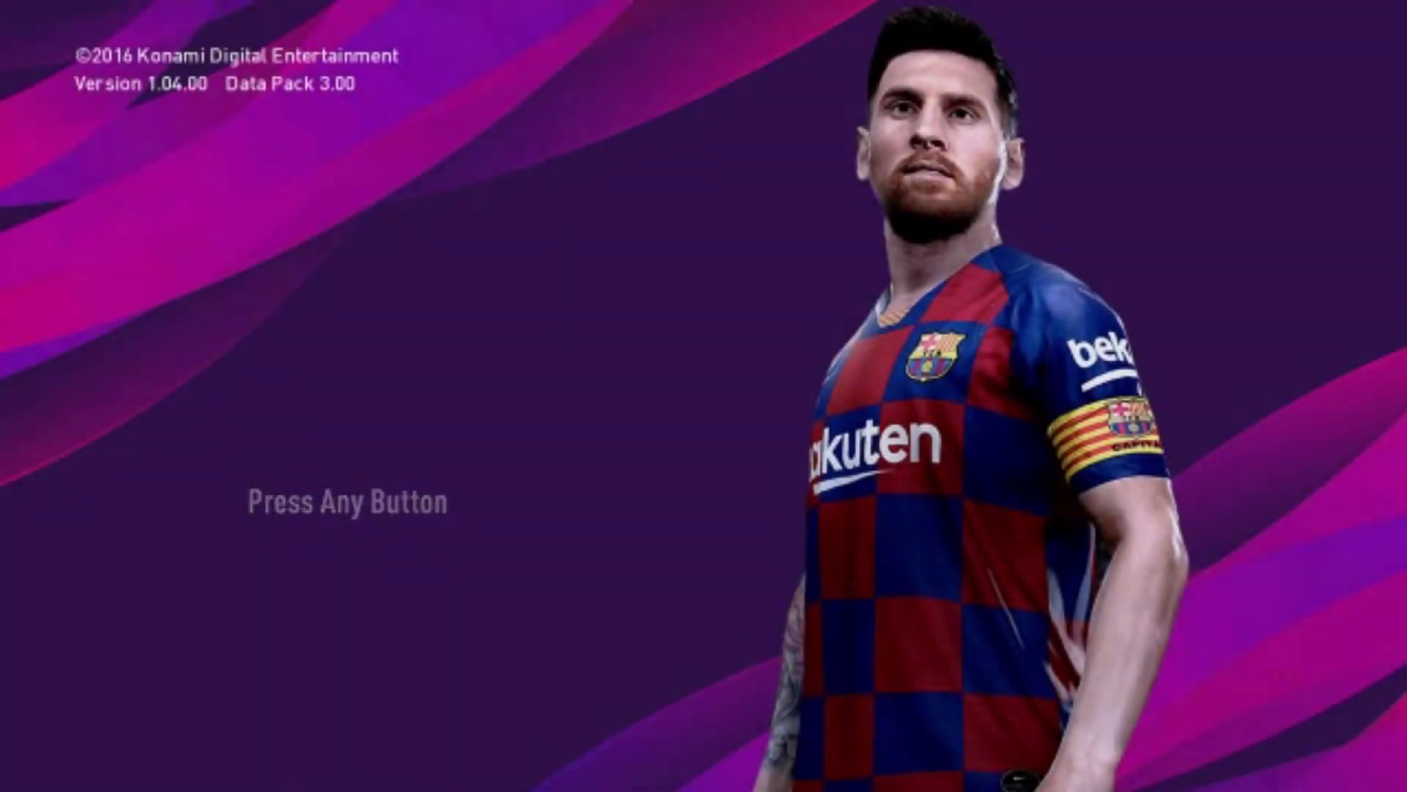
Enter the game past the title screen, dismiss the network settings notice and look through the Home and Match modes.
{"action": "key", "text": "Return"}
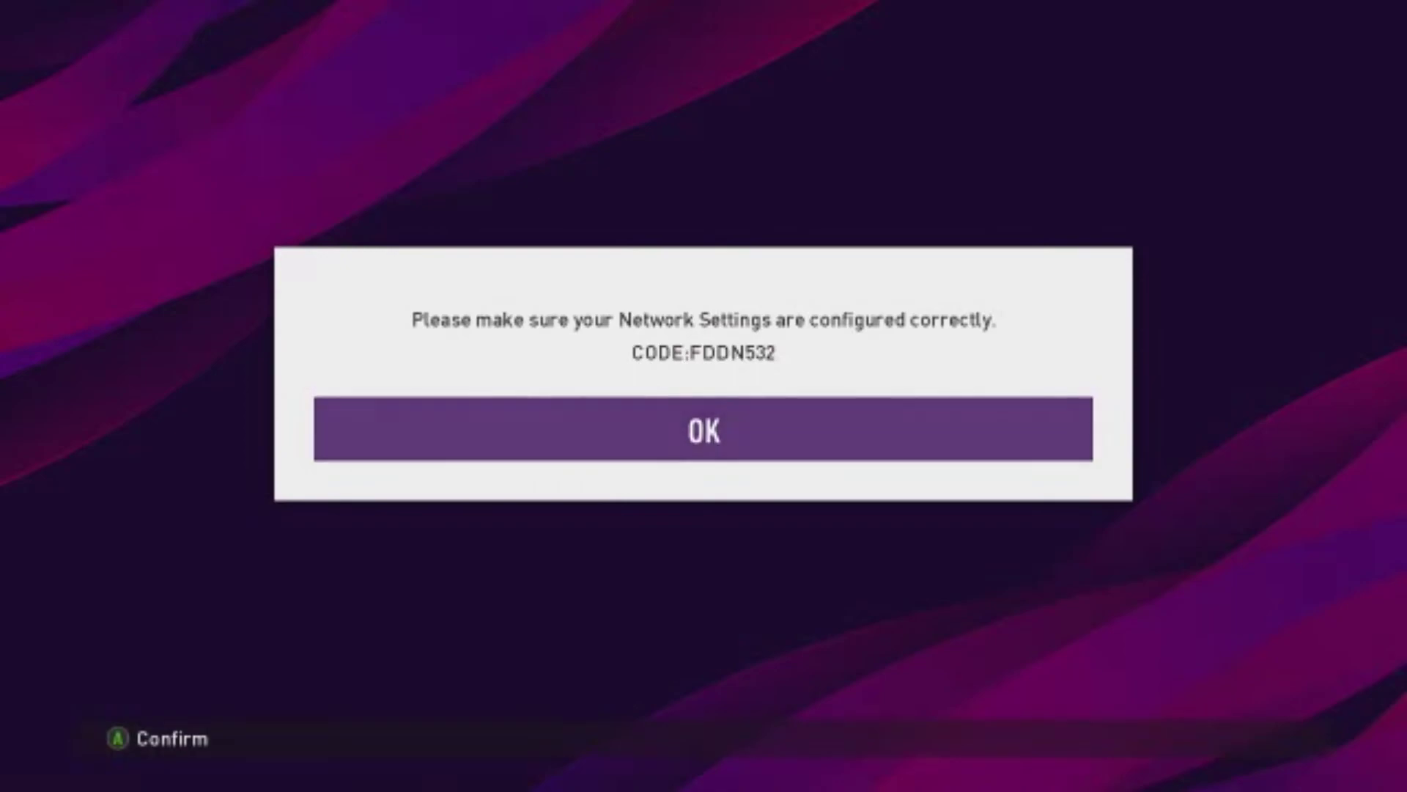
{"action": "key", "text": "Return"}
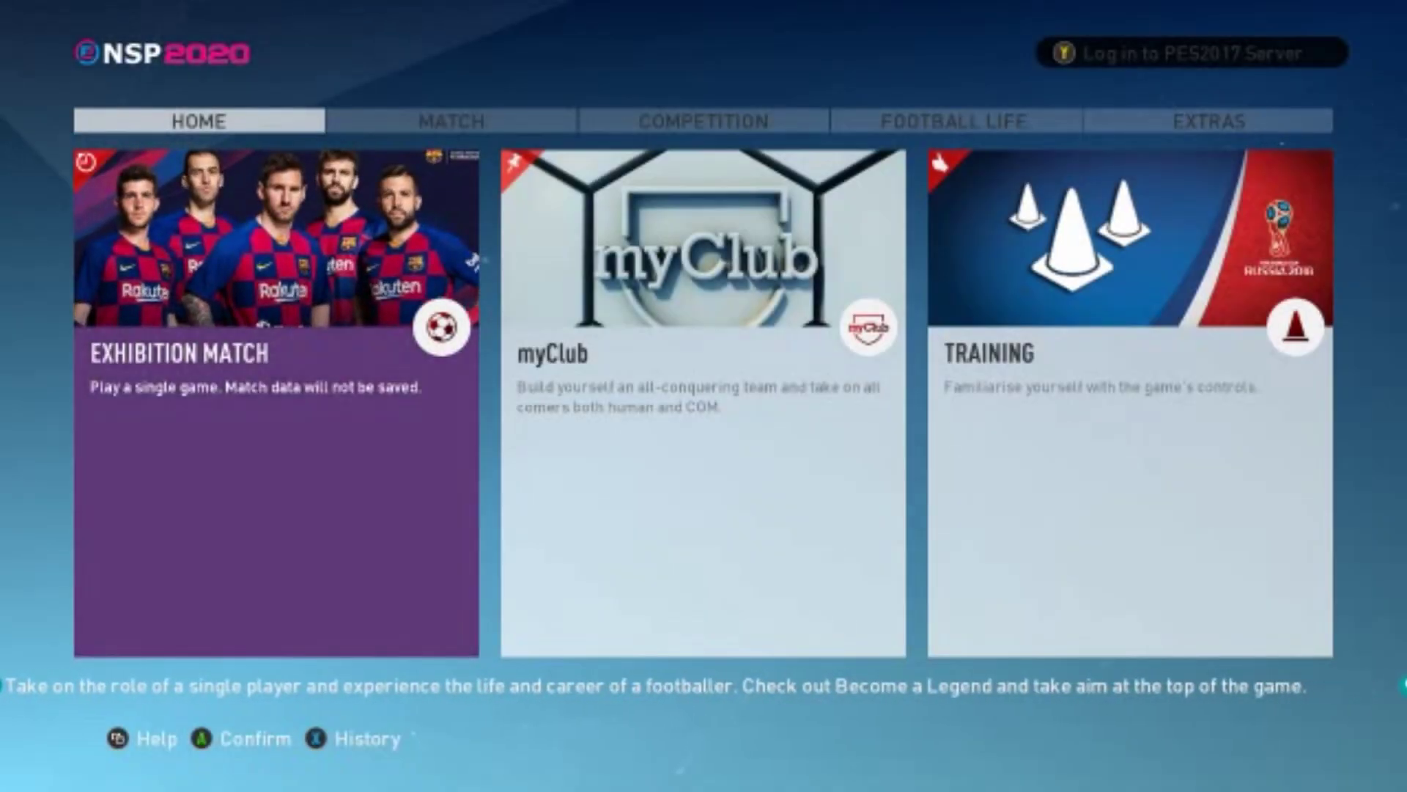
{"action": "key", "text": "Right"}
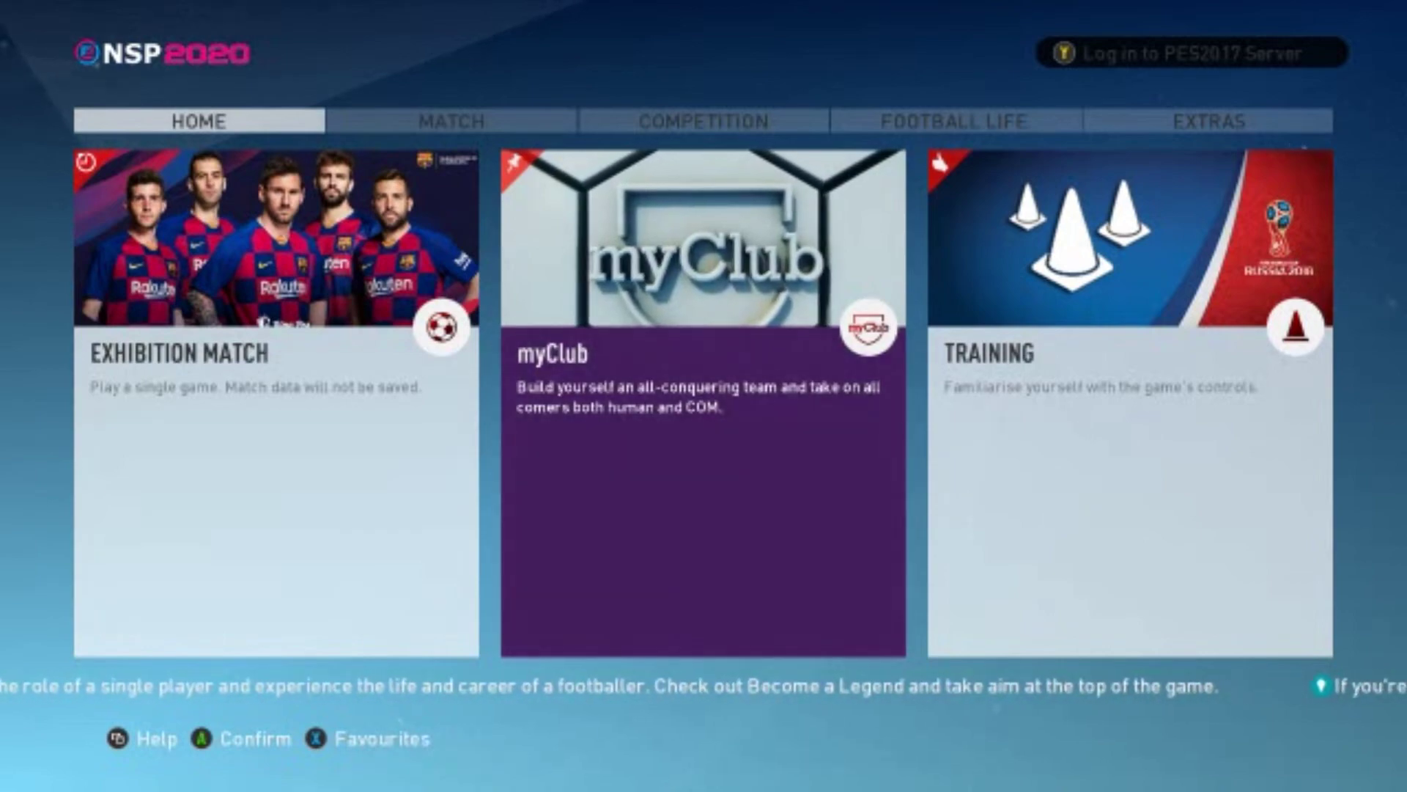
{"action": "key", "text": "Right"}
{"action": "key", "text": "Right"}
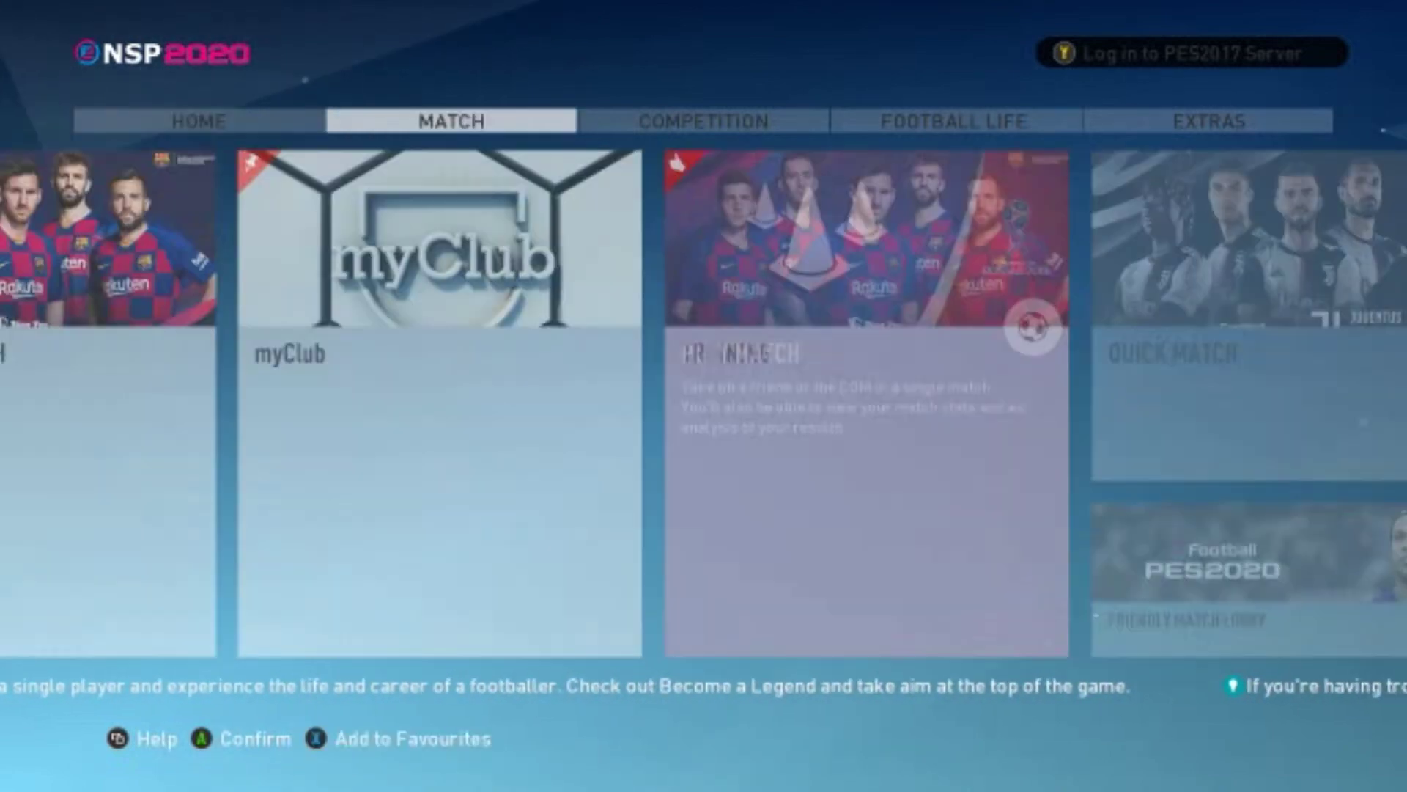
{"action": "key", "text": "Right"}
{"action": "key", "text": "Right"}
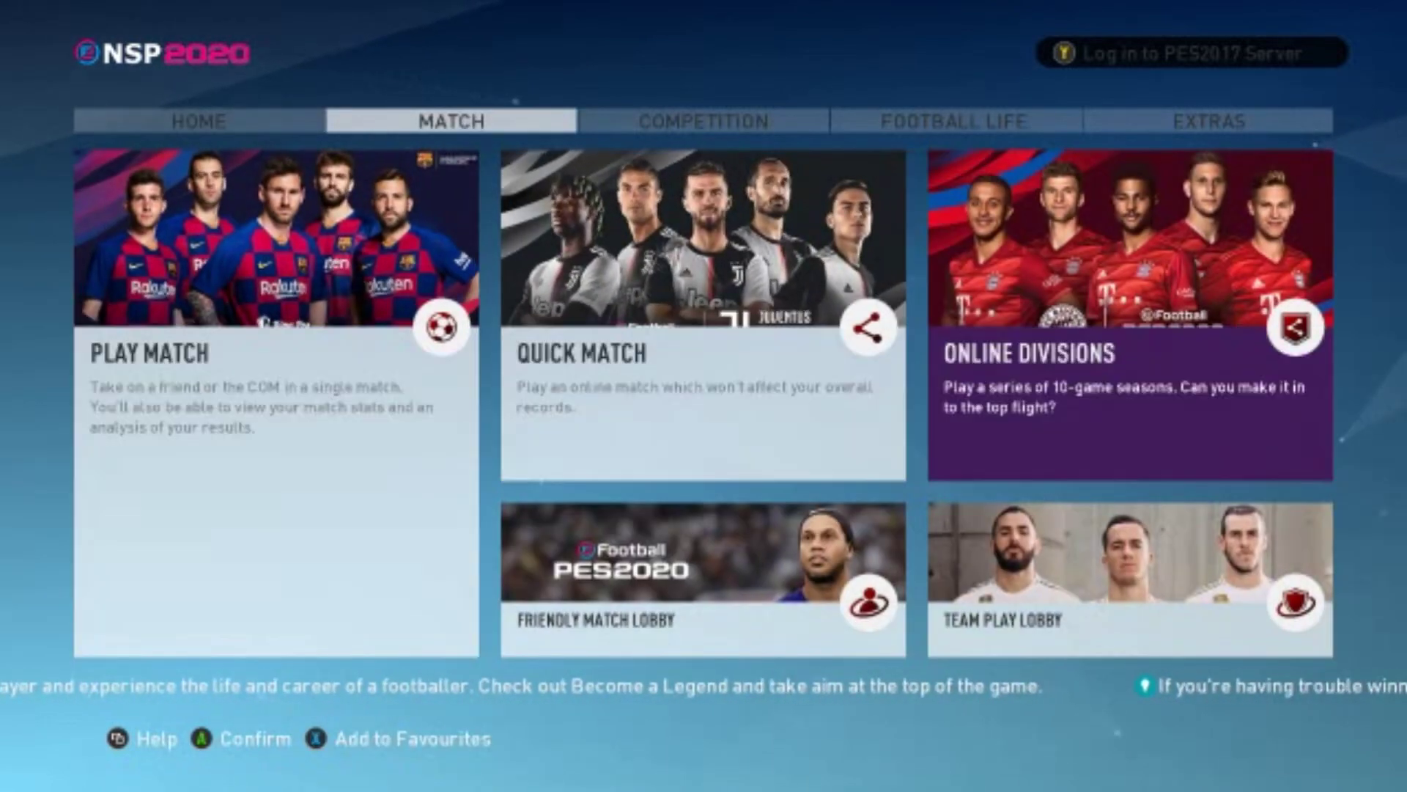
{"action": "key", "text": "Right"}
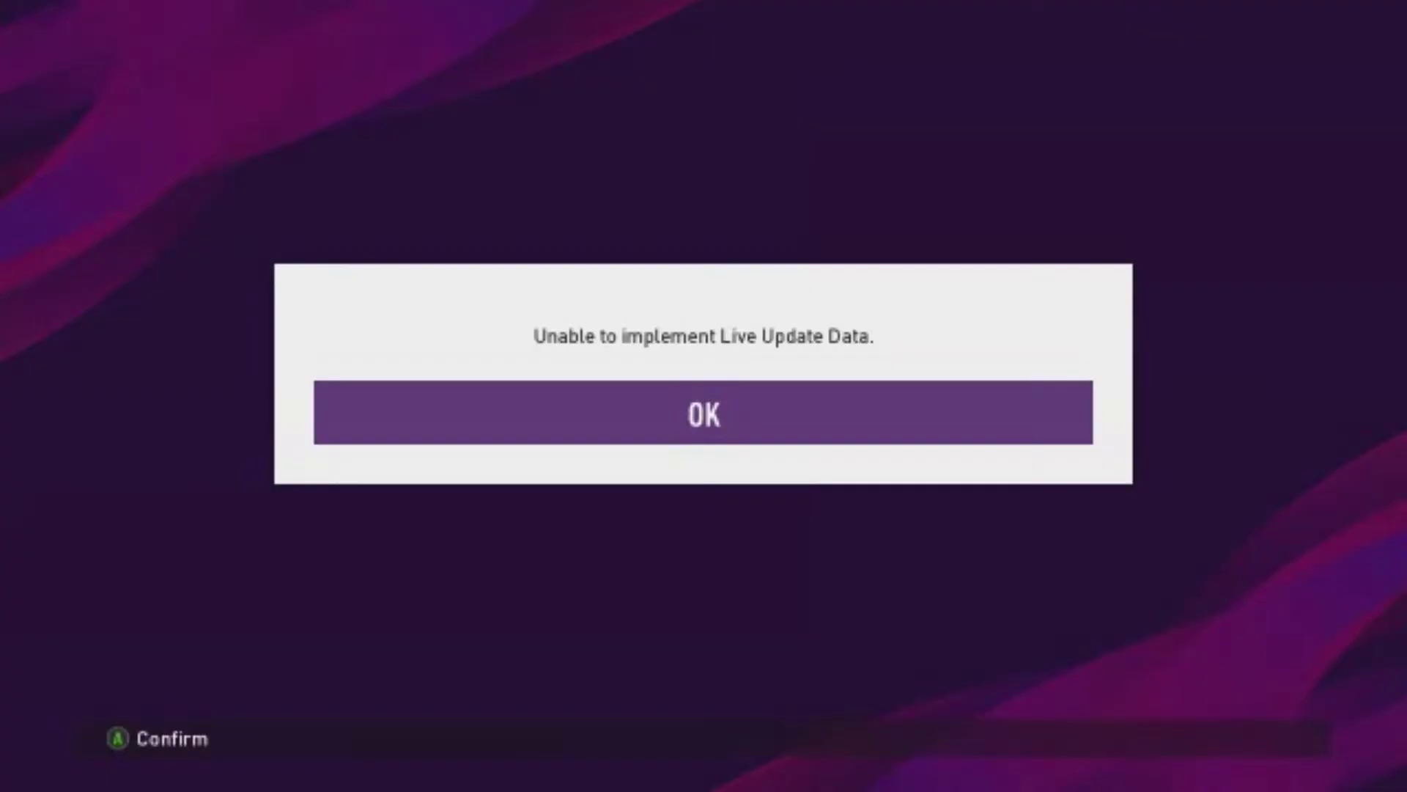
Dismiss the Live Update notice and open the Premier League team list for the home side.
{"action": "key", "text": "Return"}
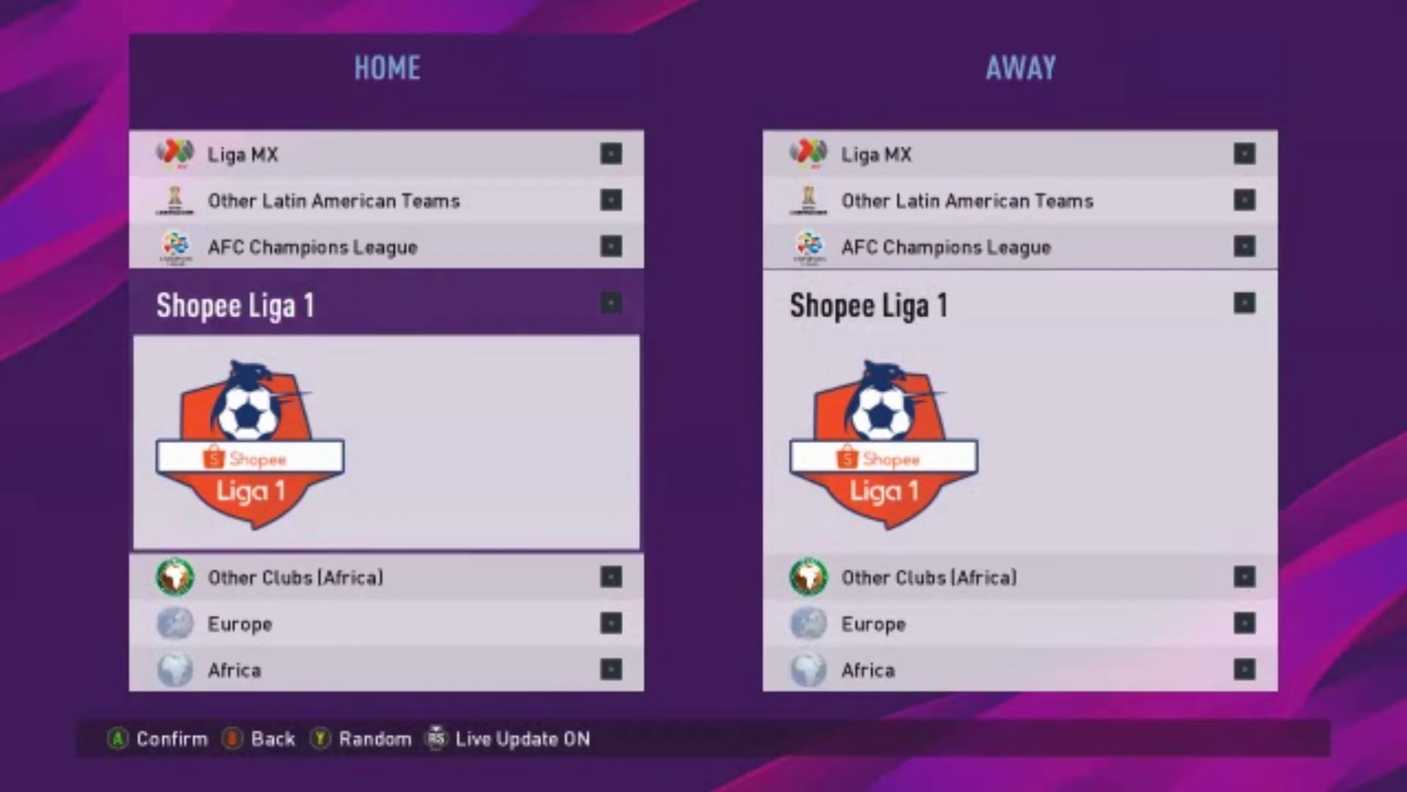
{"action": "key", "text": "Up"}
{"action": "key", "text": "Up"}
{"action": "key", "text": "Up"}
{"action": "key", "text": "Up"}
{"action": "key", "text": "Up"}
{"action": "key", "text": "Up"}
{"action": "key", "text": "Up"}
{"action": "key", "text": "Up"}
{"action": "key", "text": "Up"}
{"action": "key", "text": "Up"}
{"action": "key", "text": "Up"}
{"action": "key", "text": "Up"}
{"action": "key", "text": "Up"}
{"action": "key", "text": "Up"}
{"action": "key", "text": "Up"}
{"action": "key", "text": "Up"}
{"action": "key", "text": "Up"}
{"action": "key", "text": "Up"}
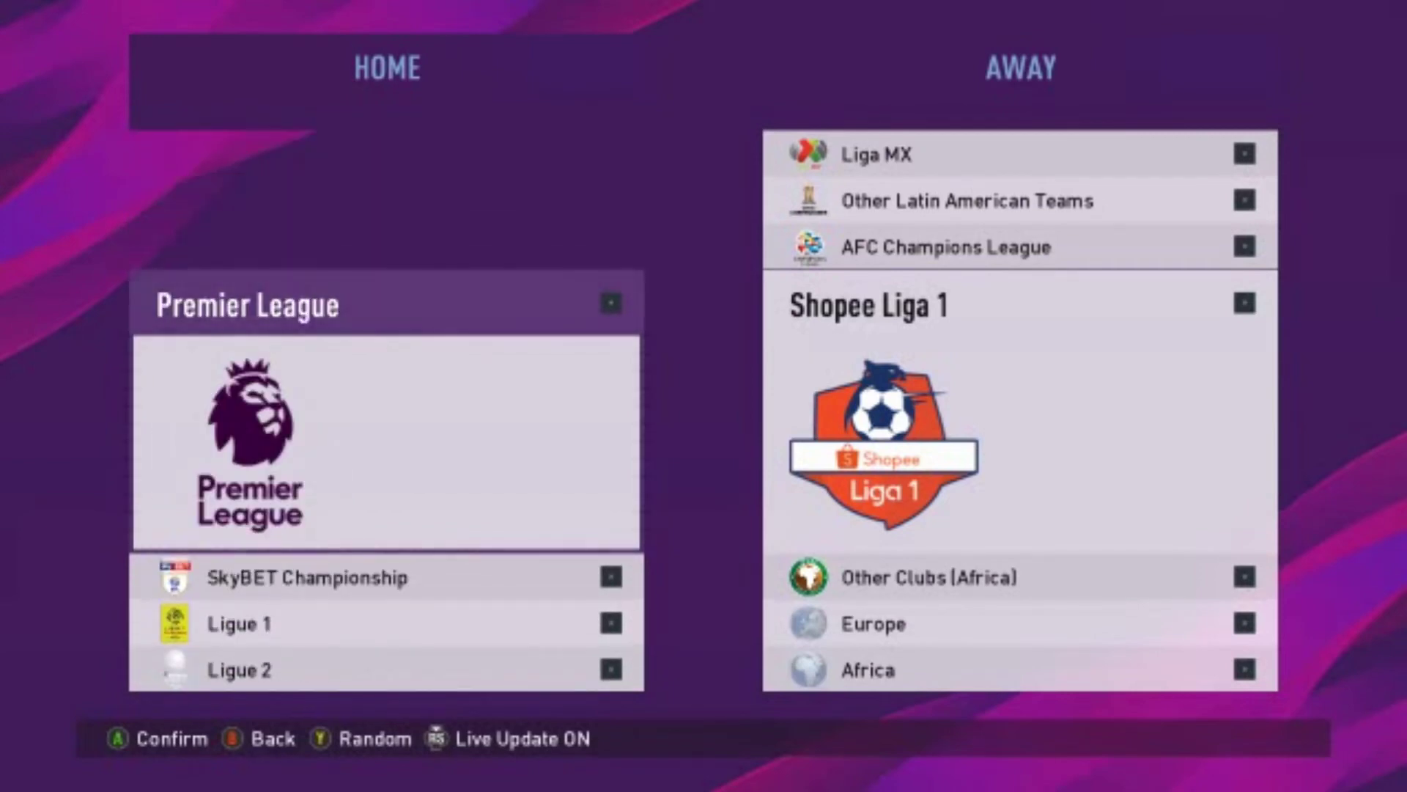
{"action": "key", "text": "Down"}
{"action": "key", "text": "Up"}
{"action": "key", "text": "Return"}
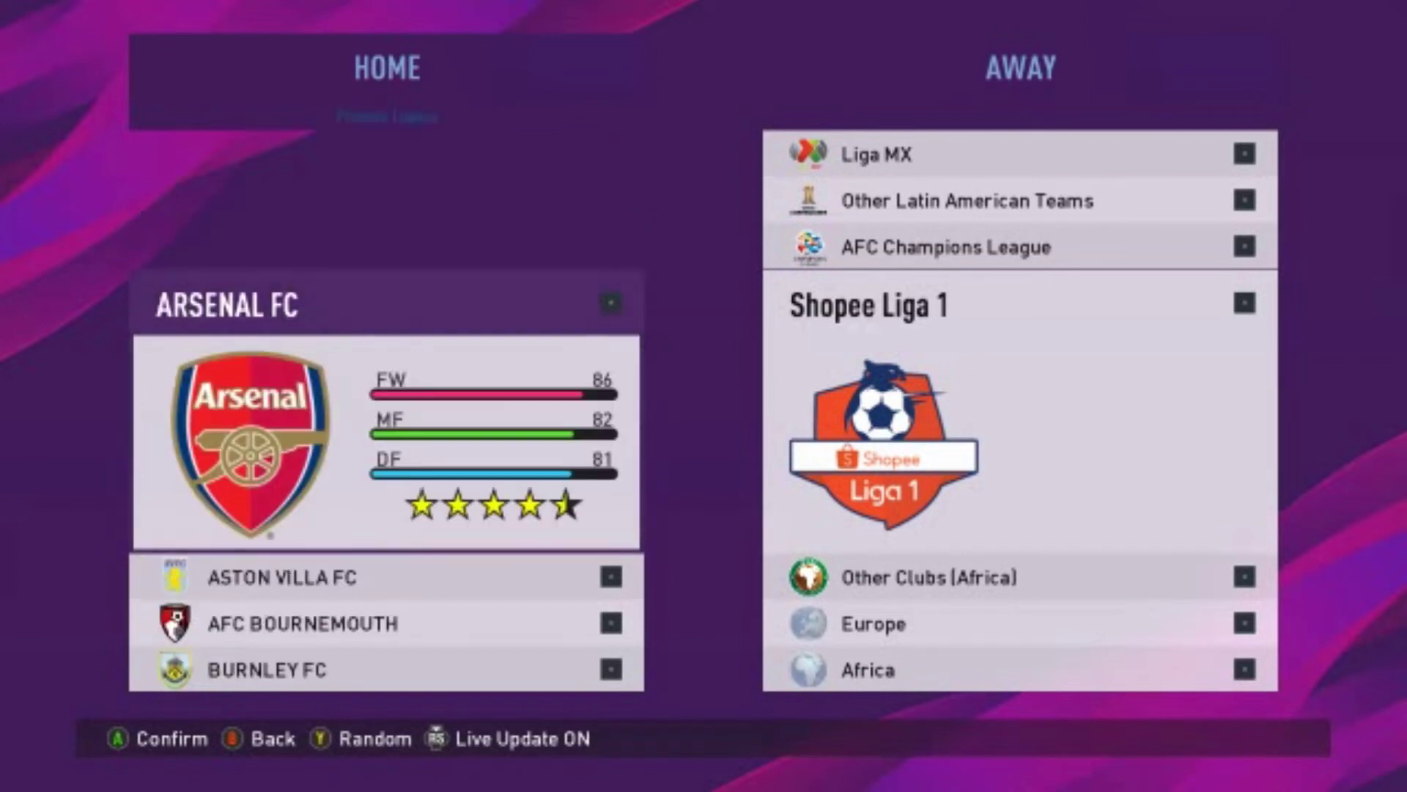
Look through the Premier League clubs from Arsenal FC to West Ham United.
{"action": "key", "text": "Down"}
{"action": "key", "text": "Down"}
{"action": "key", "text": "Down"}
{"action": "key", "text": "Down"}
{"action": "key", "text": "Down"}
{"action": "key", "text": "Down"}
{"action": "key", "text": "Down"}
{"action": "key", "text": "Down"}
{"action": "key", "text": "Down"}
{"action": "key", "text": "Down"}
{"action": "key", "text": "Down"}
{"action": "key", "text": "Down"}
{"action": "key", "text": "Down"}
{"action": "key", "text": "Down"}
{"action": "key", "text": "Down"}
{"action": "key", "text": "Down"}
{"action": "key", "text": "Down"}
{"action": "key", "text": "Down"}
{"action": "key", "text": "Down"}
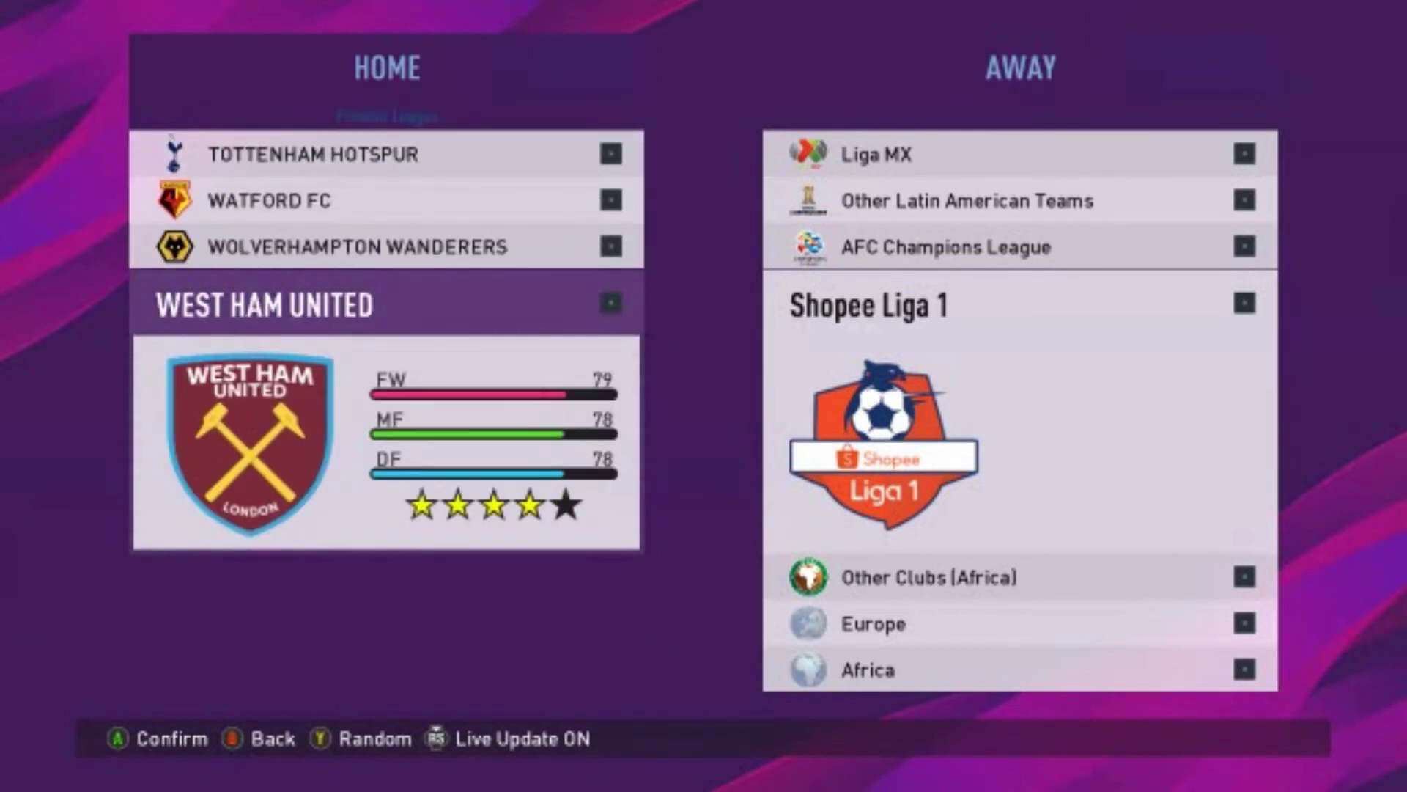
Return to the home side's league list and look through the leagues from the Premier League to Shopee Liga 1.
{"action": "key", "text": "Escape"}
{"action": "key", "text": "Down"}
{"action": "key", "text": "Down"}
{"action": "key", "text": "Down"}
{"action": "key", "text": "Down"}
{"action": "key", "text": "Down"}
{"action": "key", "text": "Down"}
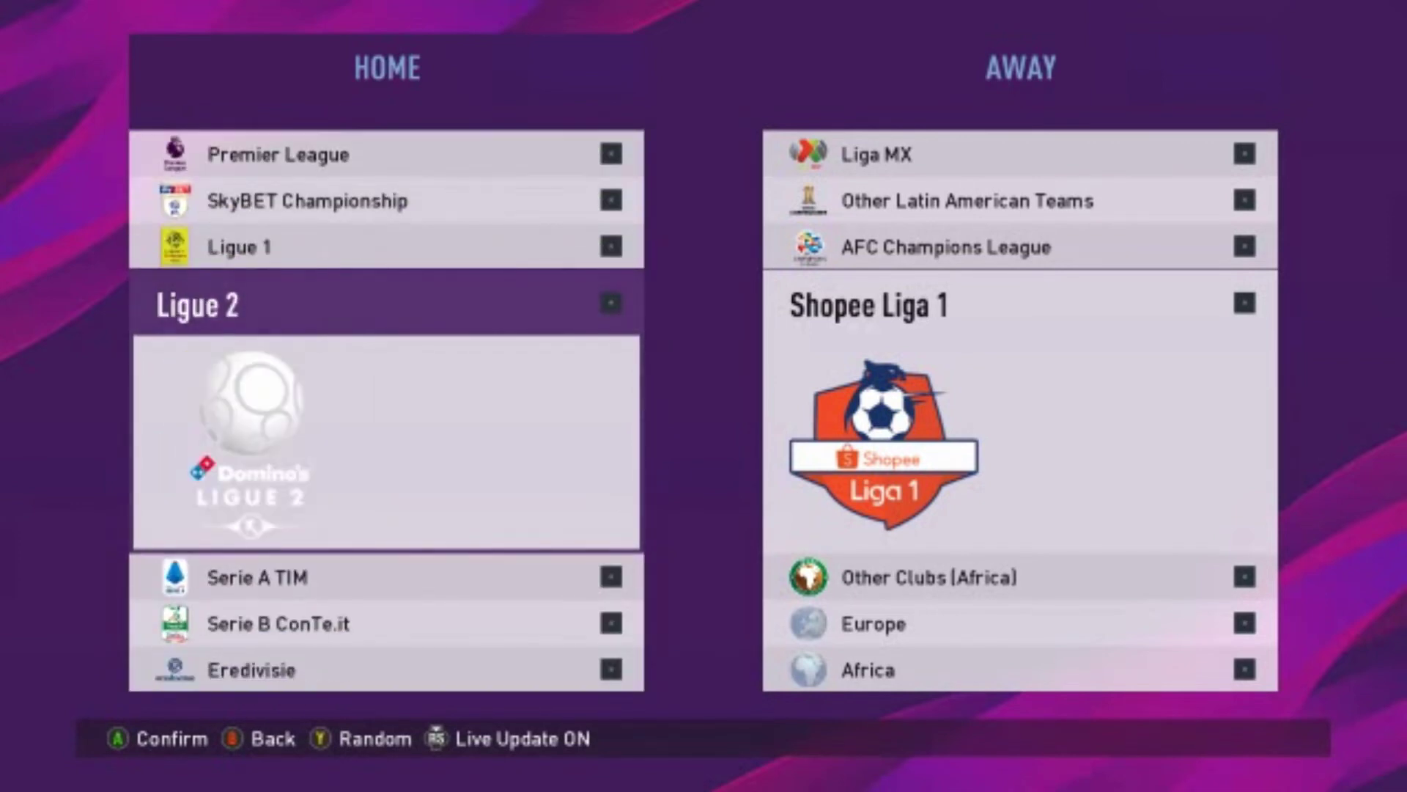
{"action": "key", "text": "Down"}
{"action": "key", "text": "Down"}
{"action": "key", "text": "Down"}
{"action": "key", "text": "Down"}
{"action": "key", "text": "Down"}
{"action": "key", "text": "Down"}
{"action": "key", "text": "Down"}
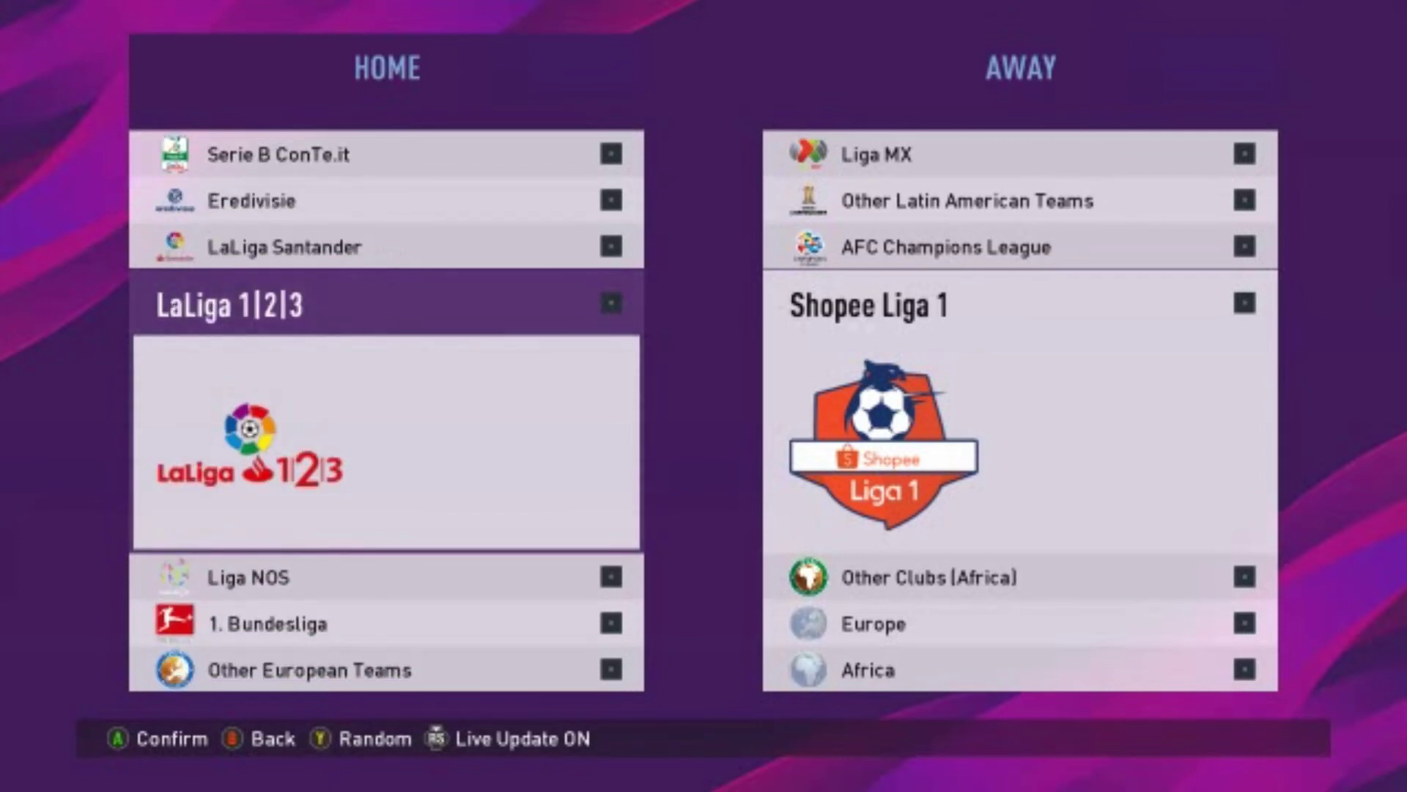
{"action": "key", "text": "Down"}
{"action": "key", "text": "Down"}
{"action": "key", "text": "Down"}
{"action": "key", "text": "Down"}
{"action": "key", "text": "Down"}
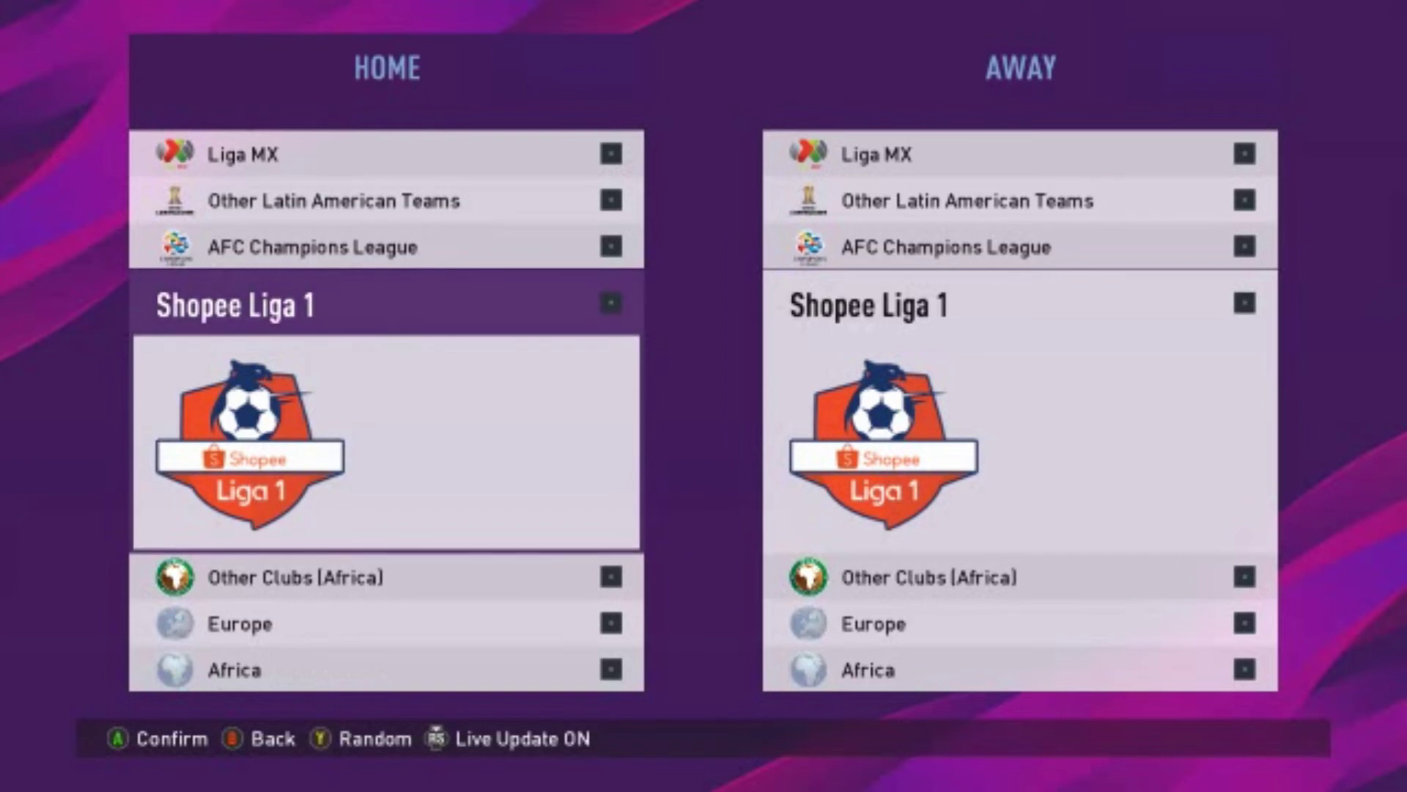
Open Shopee Liga 1 for the home side and examine its clubs, their badges and their ratings.
{"action": "key", "text": "Return"}
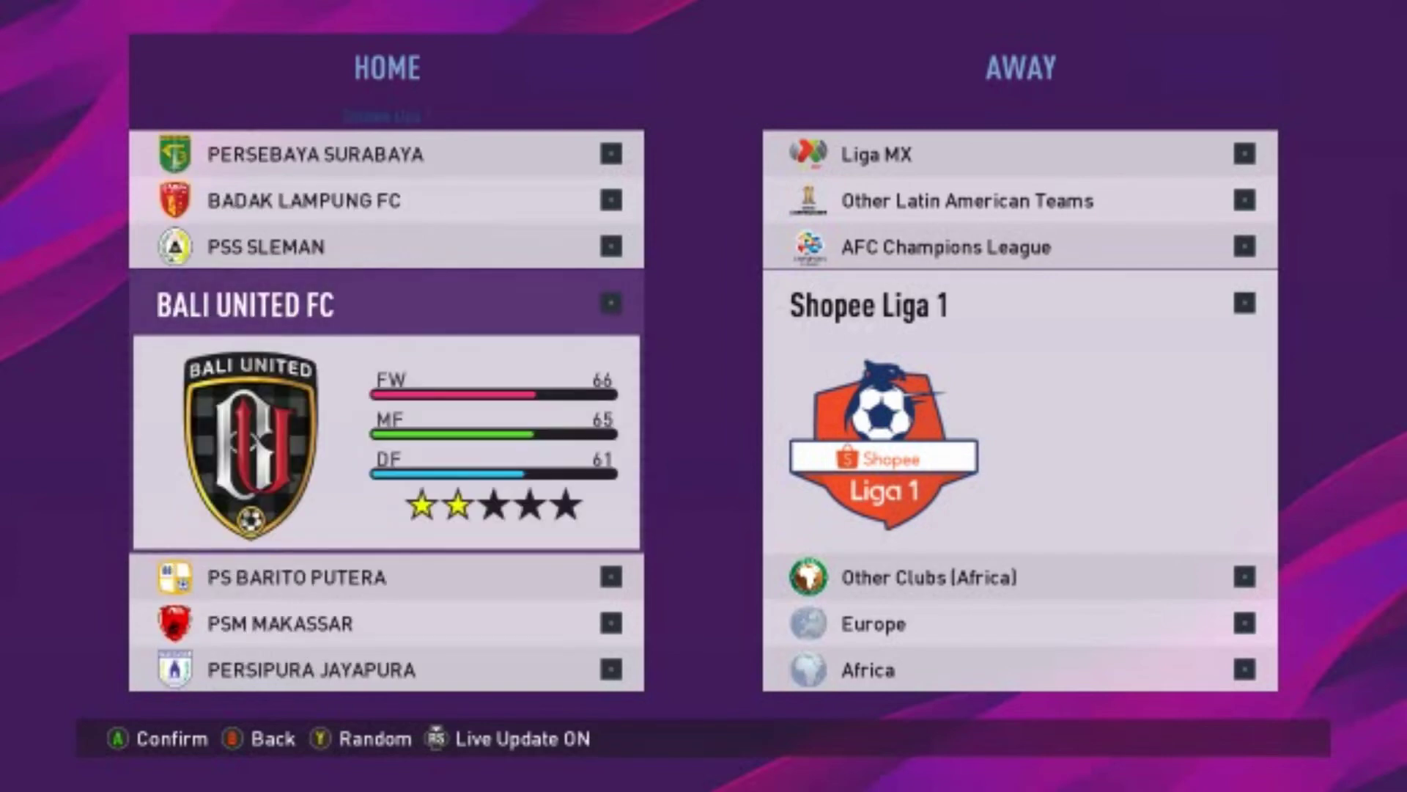
{"action": "key", "text": "Up"}
{"action": "key", "text": "Up"}
{"action": "key", "text": "Up"}
{"action": "key", "text": "Up"}
{"action": "key", "text": "Up"}
{"action": "key", "text": "Down"}
{"action": "key", "text": "Down"}
{"action": "key", "text": "Down"}
{"action": "key", "text": "Down"}
{"action": "key", "text": "Down"}
{"action": "key", "text": "Down"}
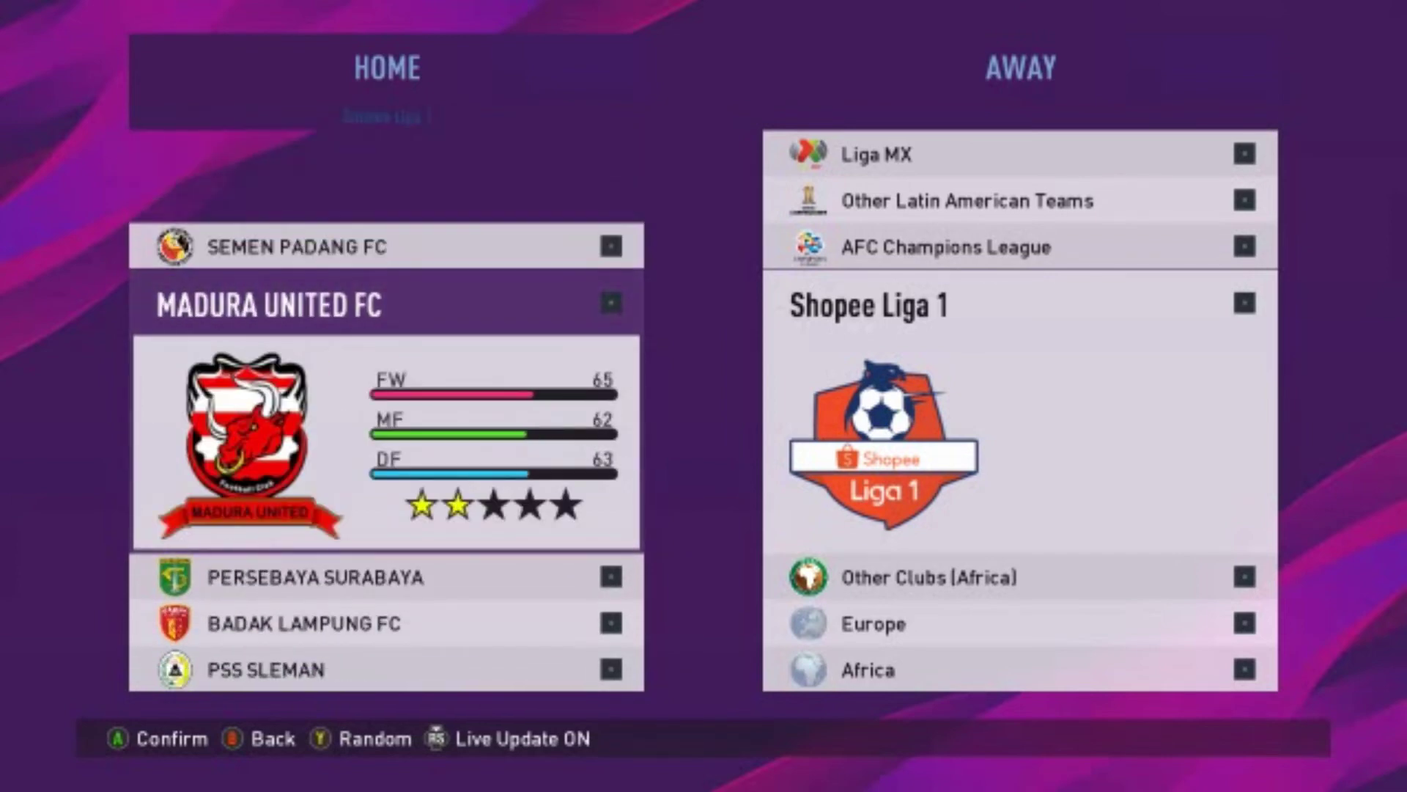
{"action": "key", "text": "Down"}
{"action": "key", "text": "Down"}
{"action": "key", "text": "Down"}
{"action": "key", "text": "Down"}
{"action": "key", "text": "Down"}
{"action": "key", "text": "Down"}
{"action": "key", "text": "Down"}
{"action": "key", "text": "Down"}
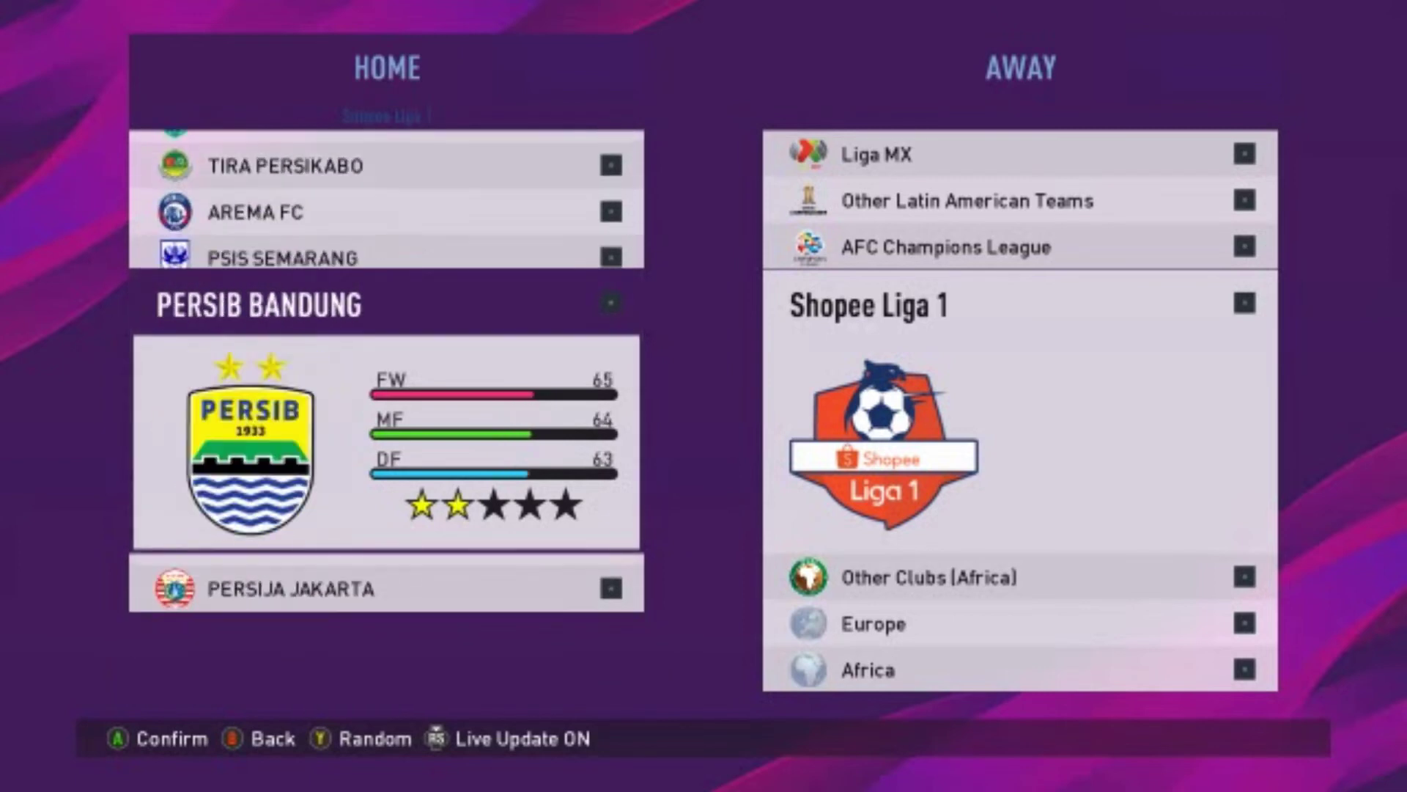
{"action": "key", "text": "Up"}
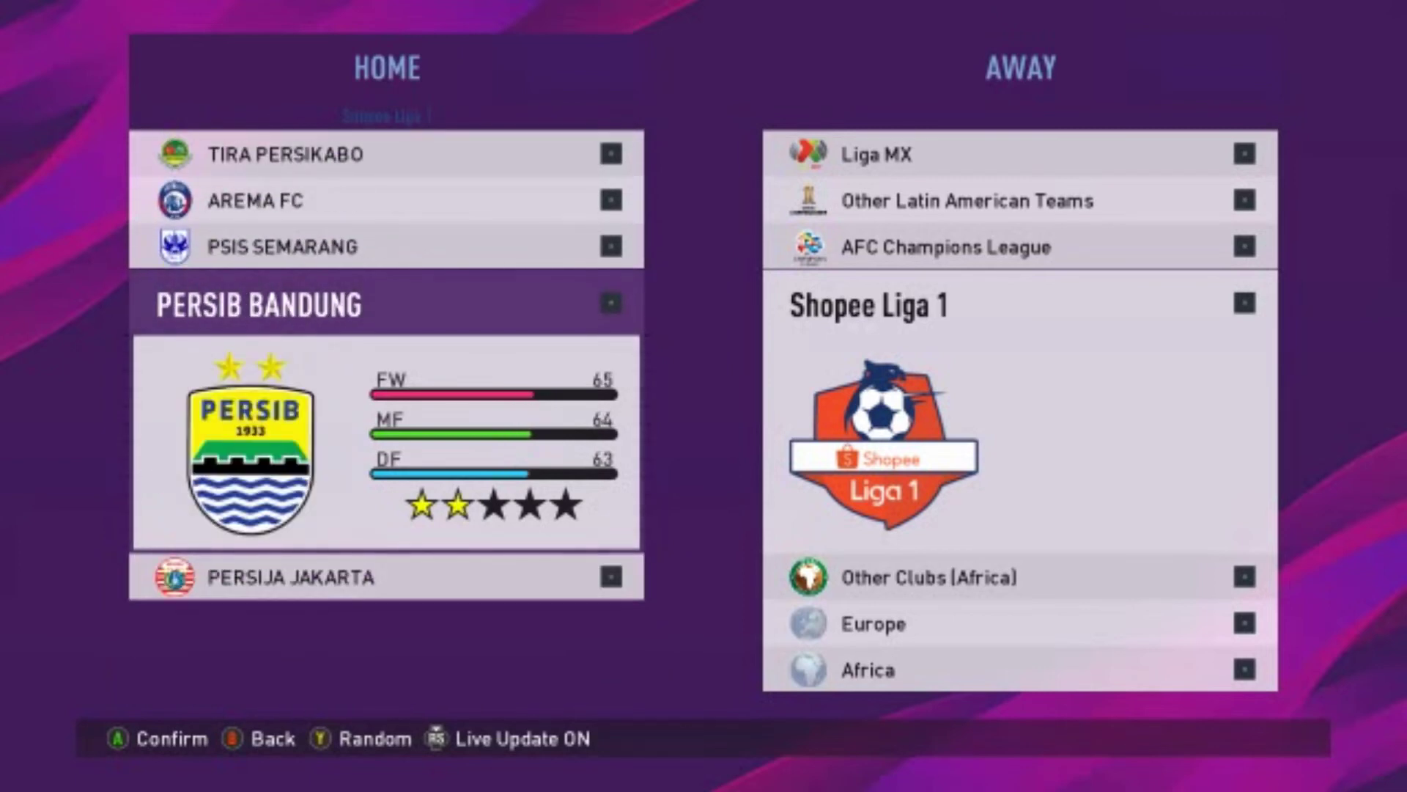
Set up the exhibition match with Semen Padang FC as the home team and Bali United FC as the away team.
{"action": "key", "text": "Escape"}
{"action": "key", "text": "Down"}
{"action": "key", "text": "Return"}
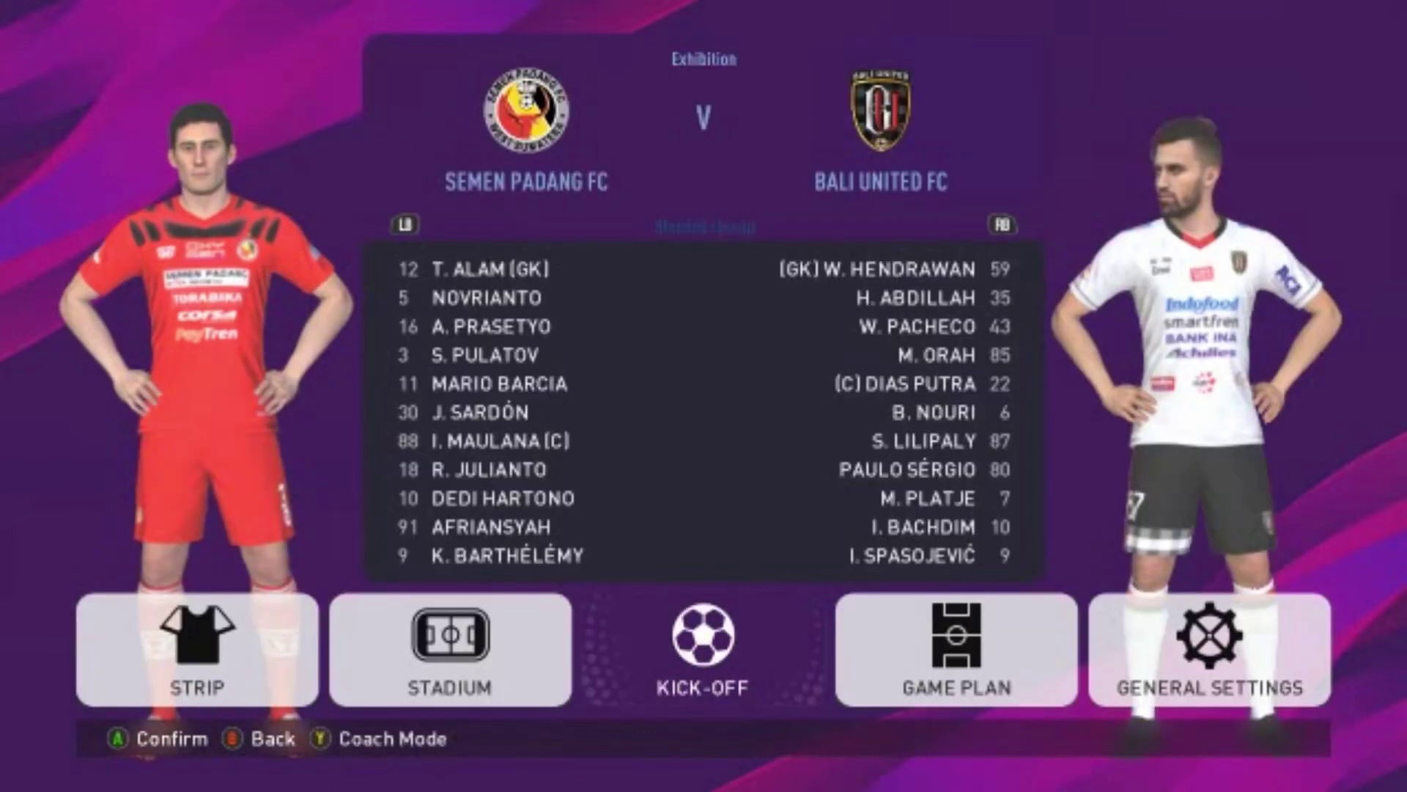
Open the match's stadium settings and look through the available stadiums from Gelora Bung Karno back to Konami Stadium.
{"action": "key", "text": "Left"}
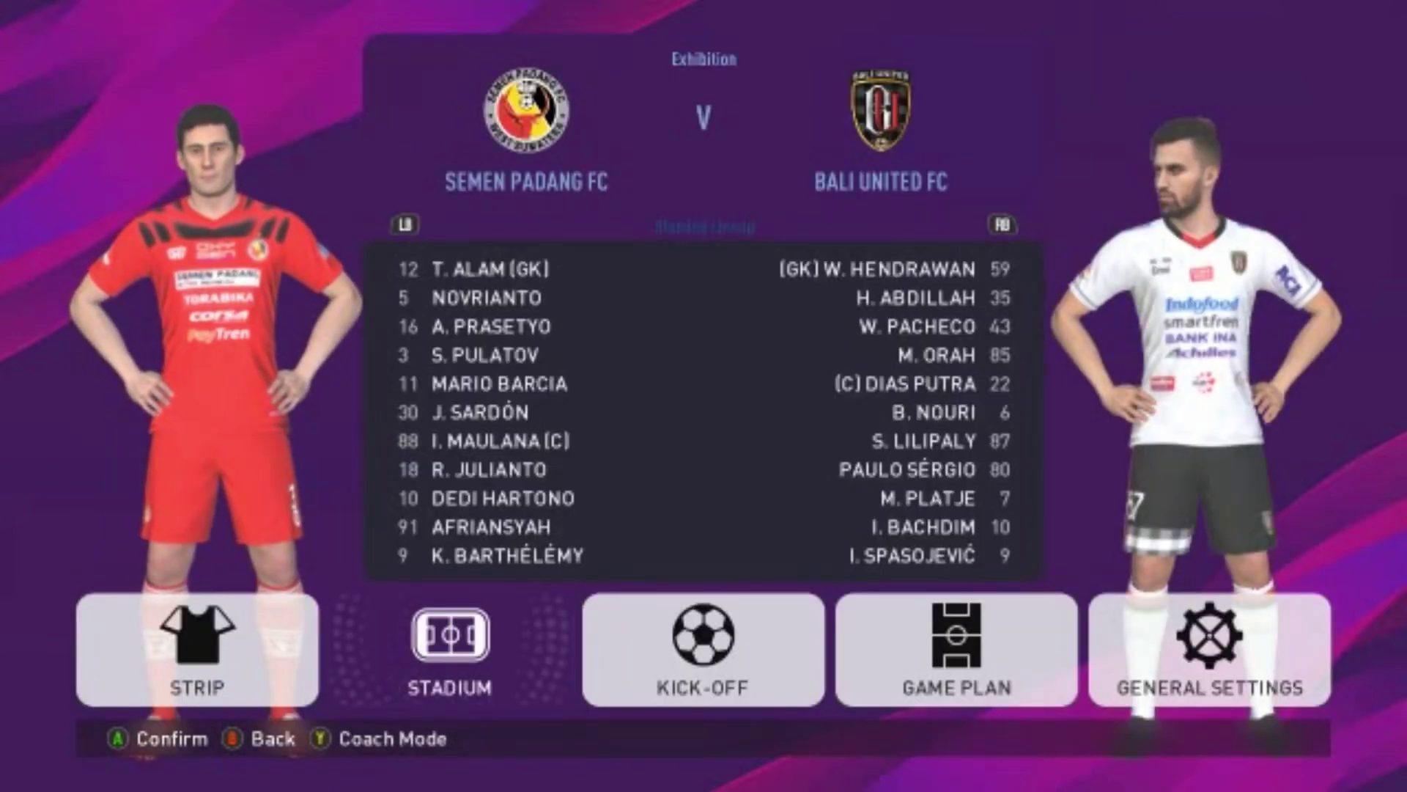
{"action": "key", "text": "Return"}
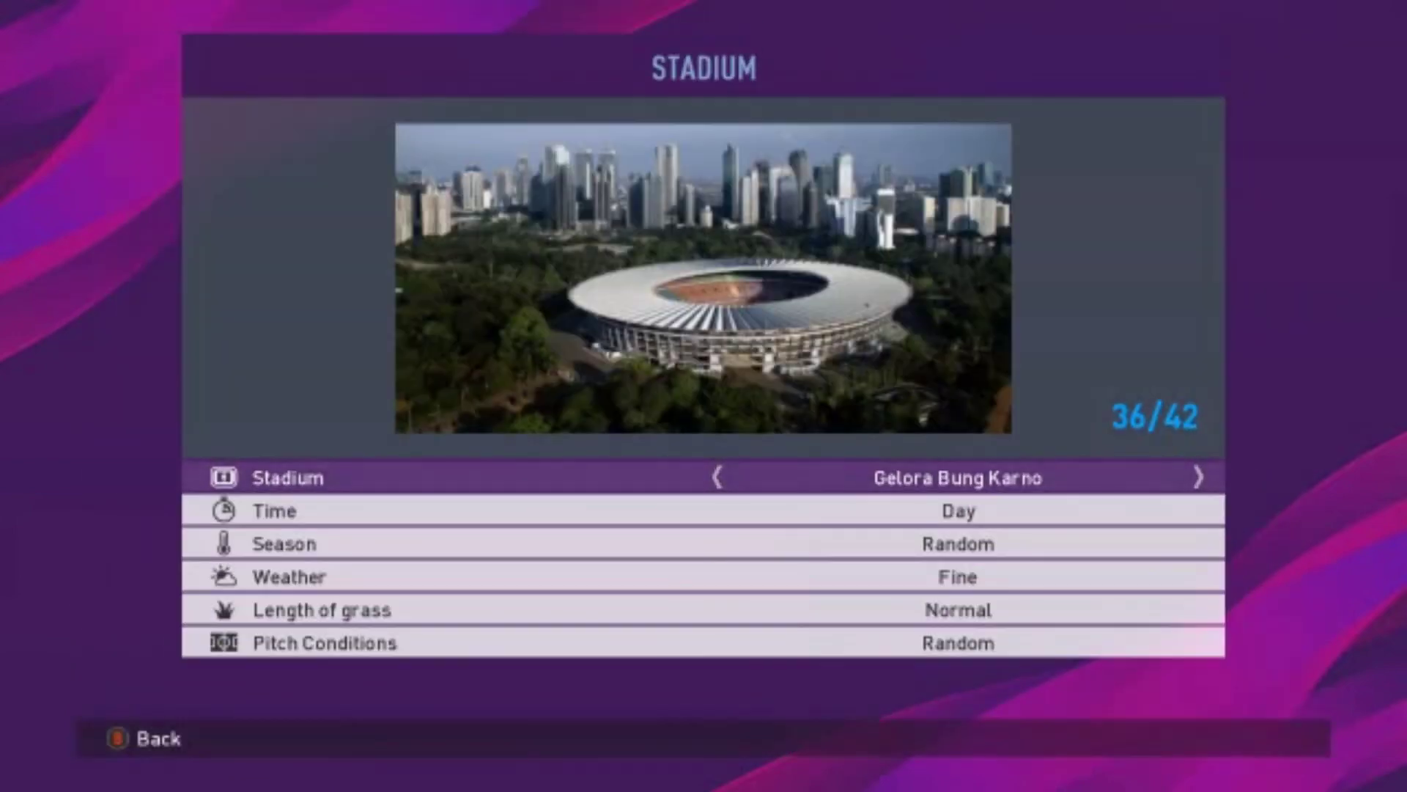
{"action": "key", "text": "Left"}
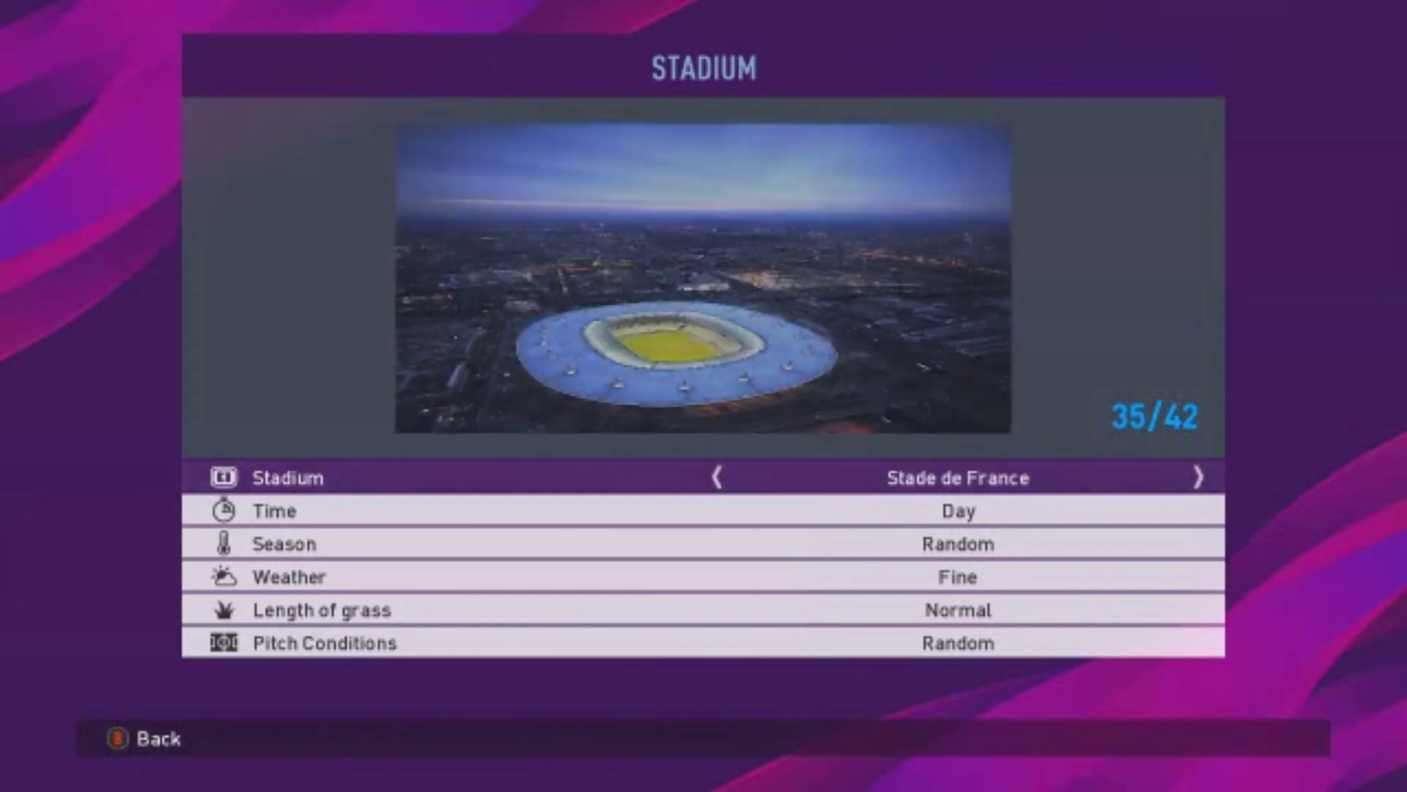
{"action": "key", "text": "Left"}
{"action": "key", "text": "Left"}
{"action": "key", "text": "Left"}
{"action": "key", "text": "Left"}
{"action": "key", "text": "Left"}
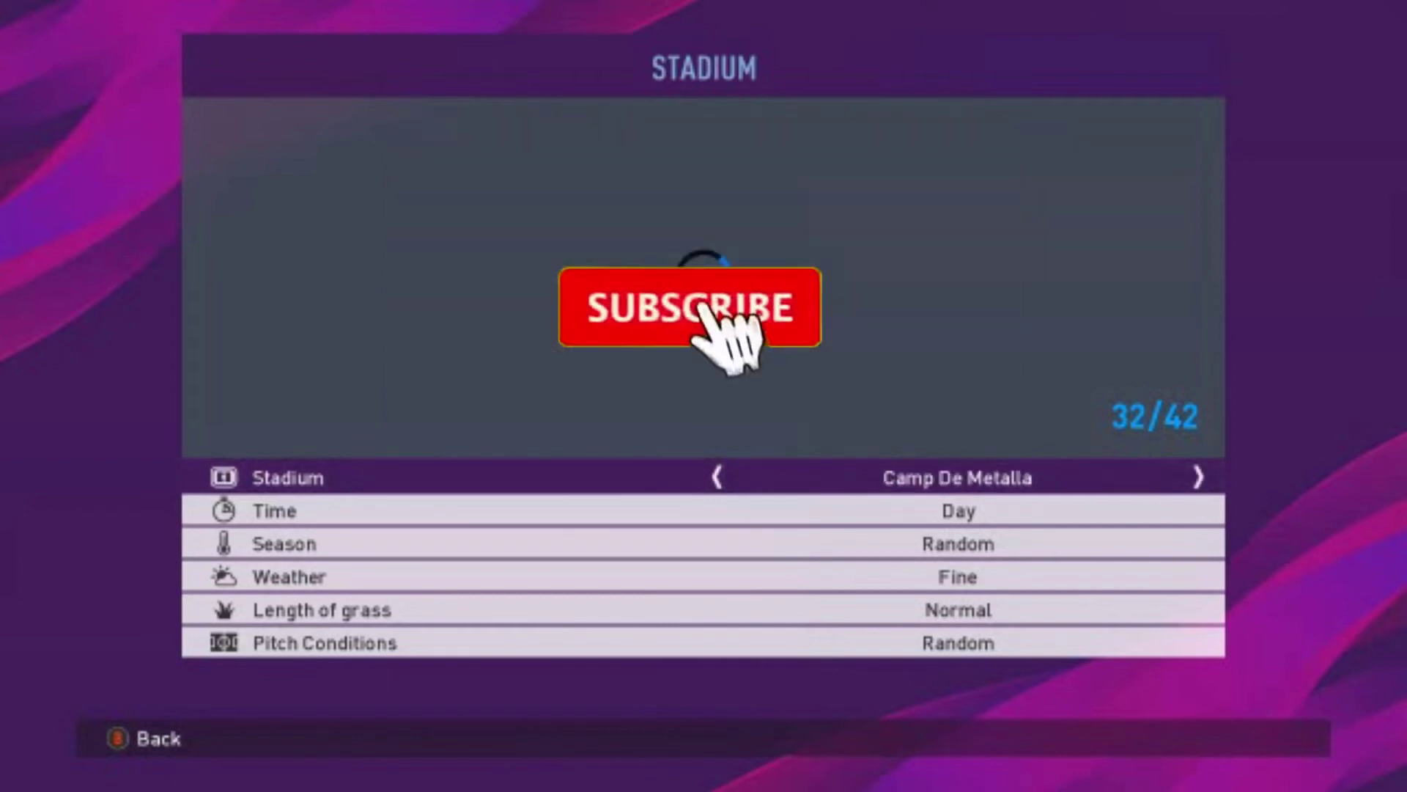
{"action": "key", "text": "Left"}
{"action": "key", "text": "Left"}
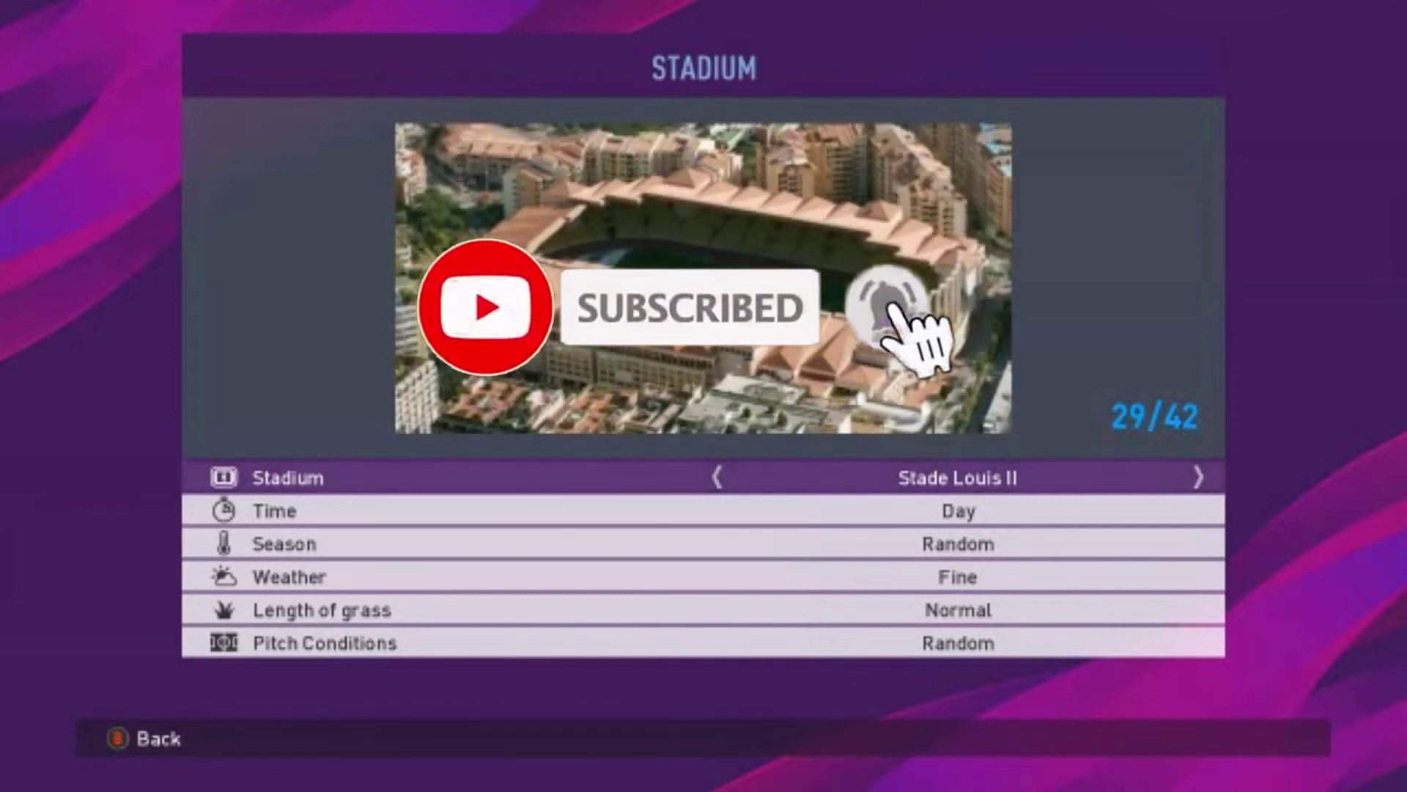
{"action": "key", "text": "Left"}
{"action": "key", "text": "Left"}
{"action": "key", "text": "Left"}
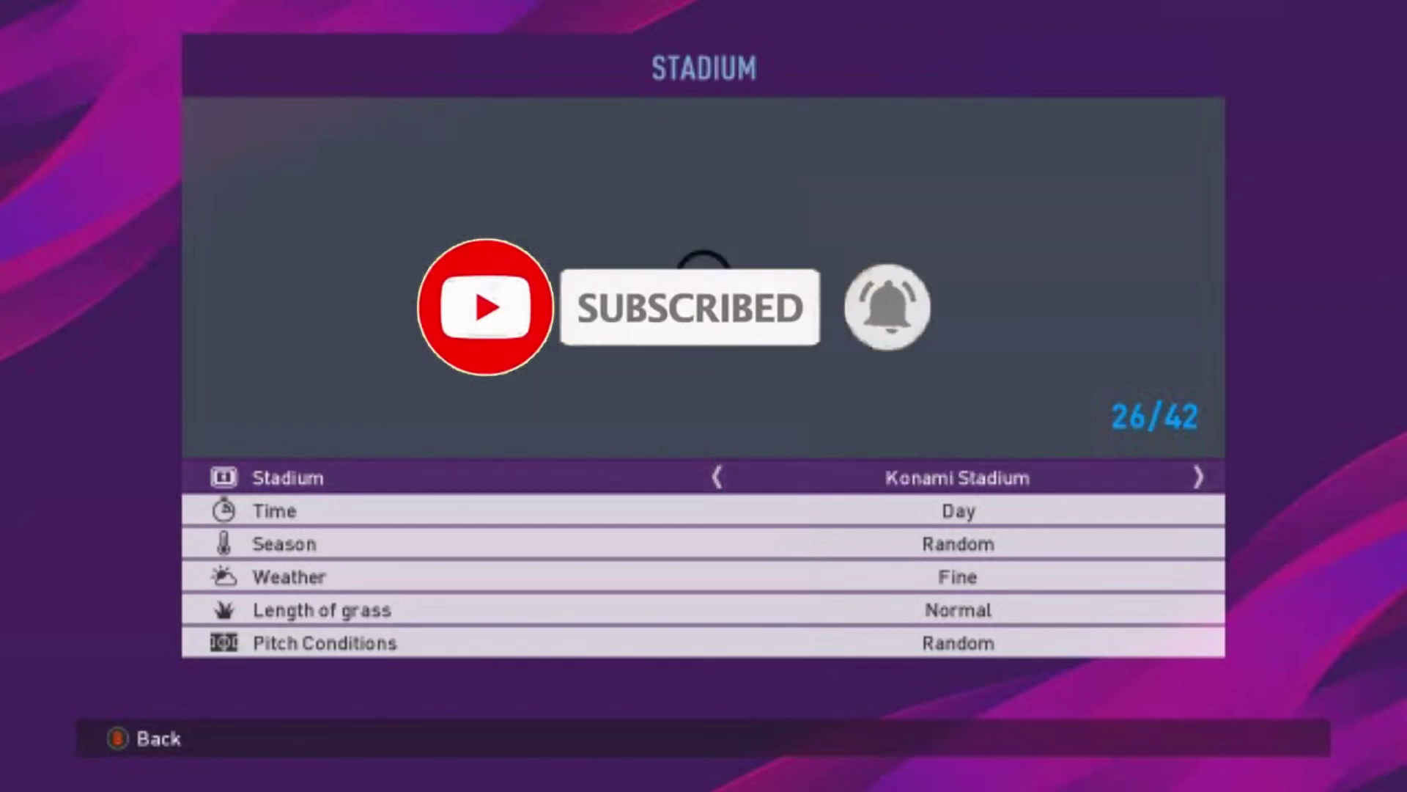